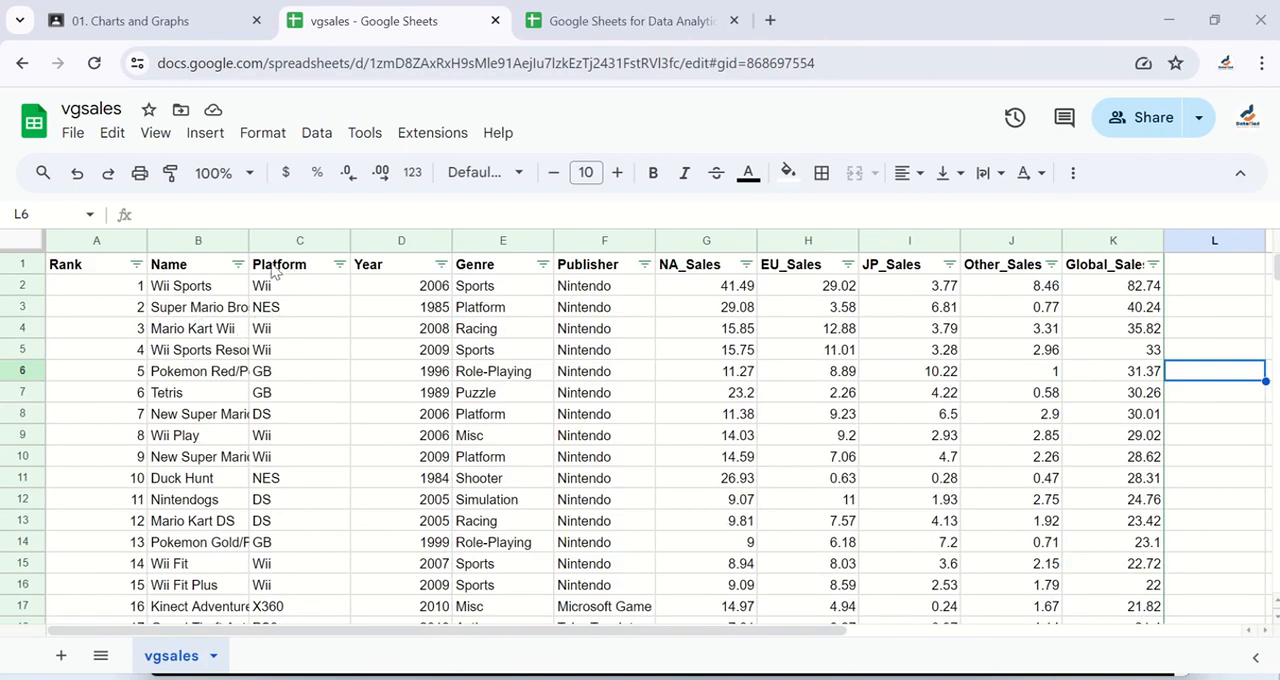
Step: Go to the end of the Platform column's data and add 1000 more rows at the bottom of the sheet
{"action": "left_click", "coordinate": [291, 272]}
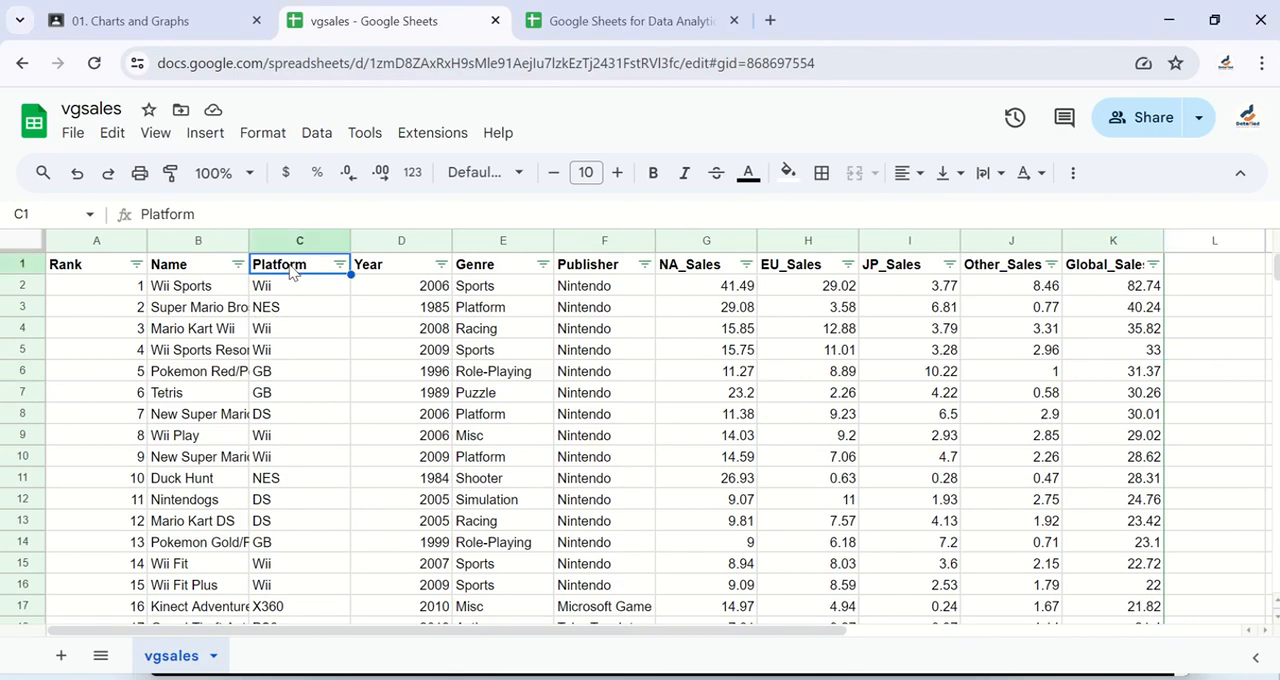
{"action": "left_click", "coordinate": [292, 292]}
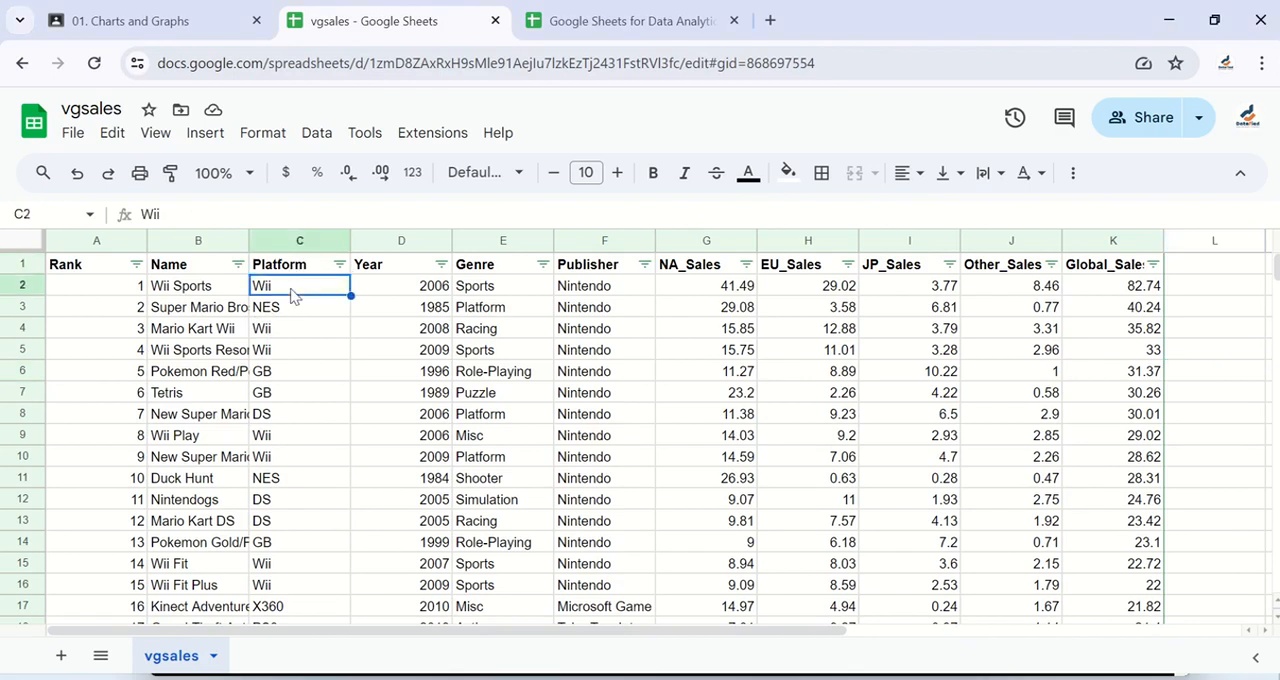
{"action": "scroll", "coordinate": [292, 295], "scroll_direction": "down", "scroll_amount": 8}
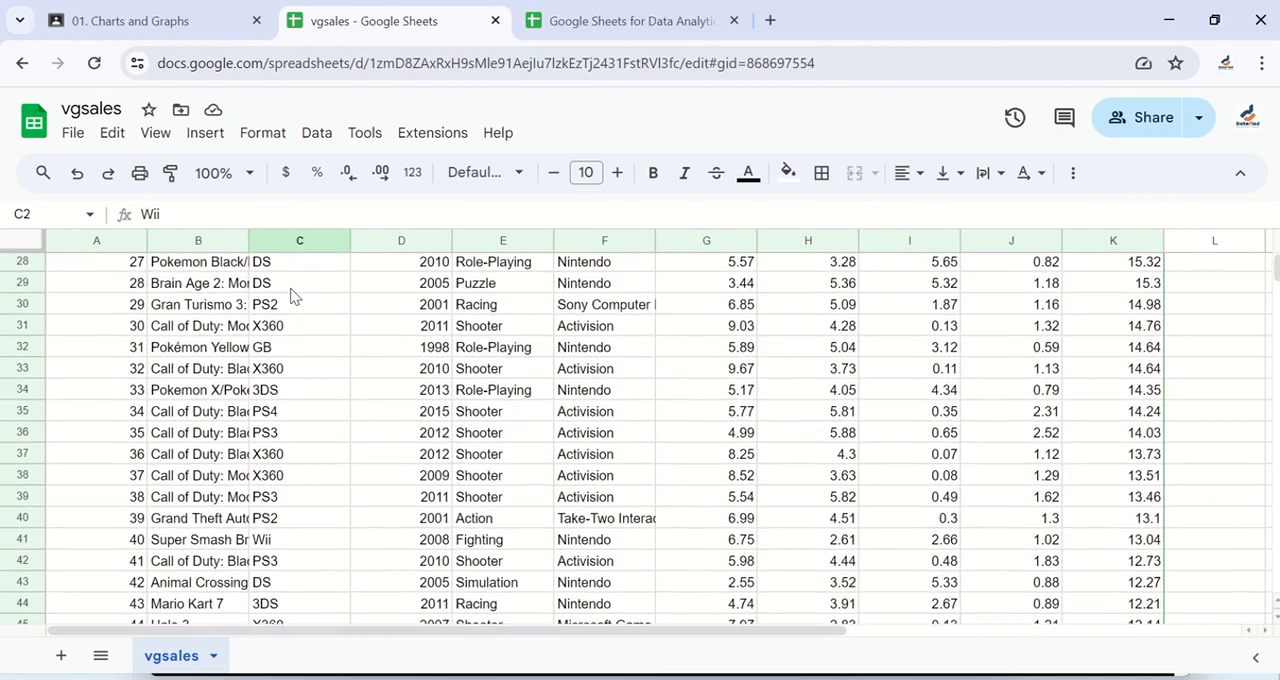
{"action": "scroll", "coordinate": [292, 295], "scroll_direction": "down", "scroll_amount": 7}
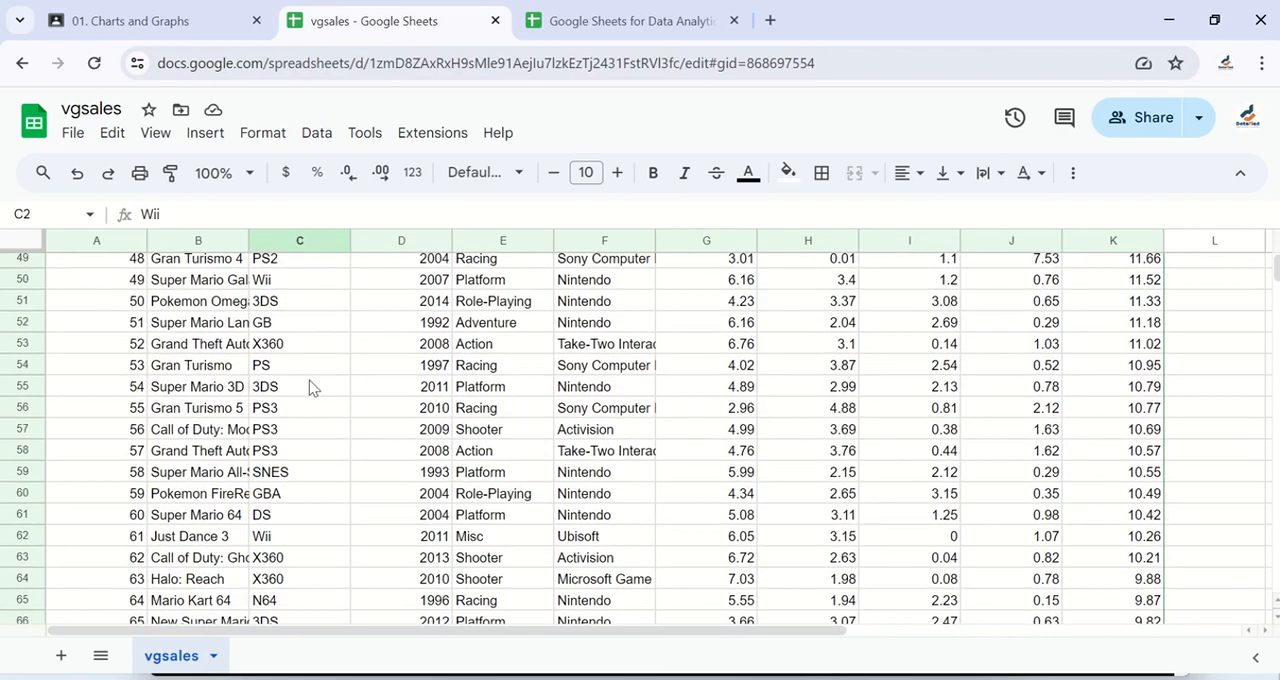
{"action": "key", "text": "ctrl+Down"}
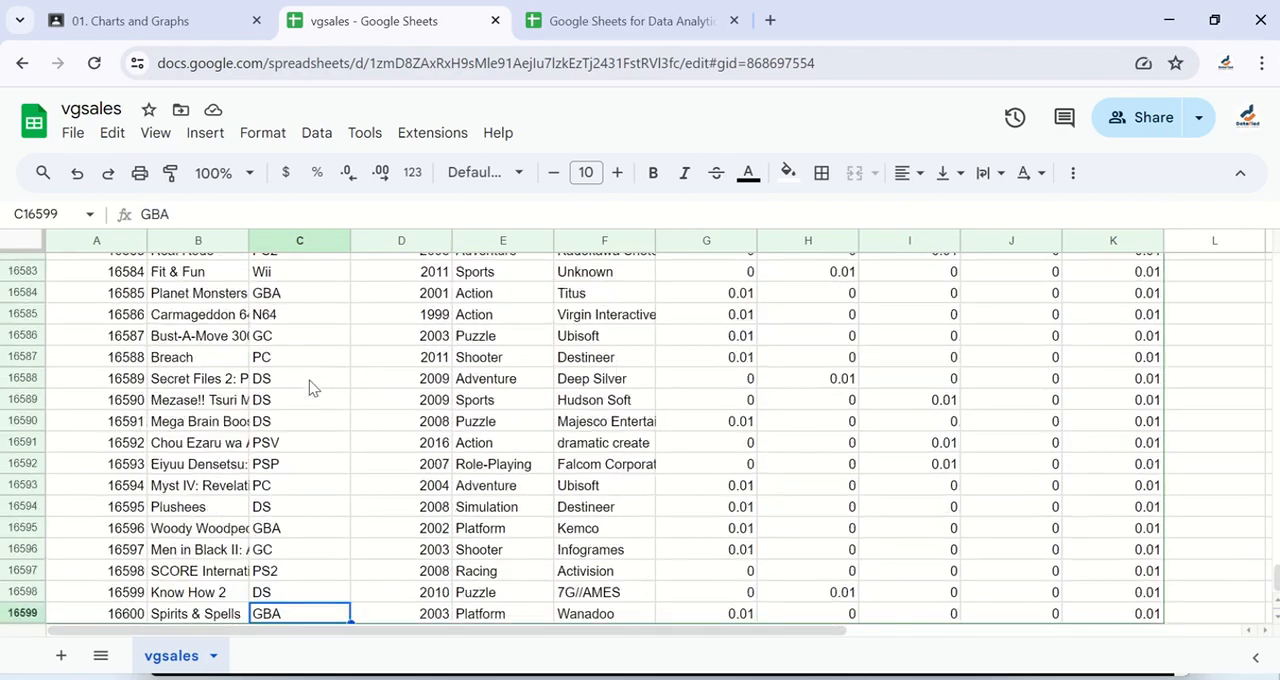
{"action": "scroll", "coordinate": [310, 388], "scroll_direction": "down", "scroll_amount": 2}
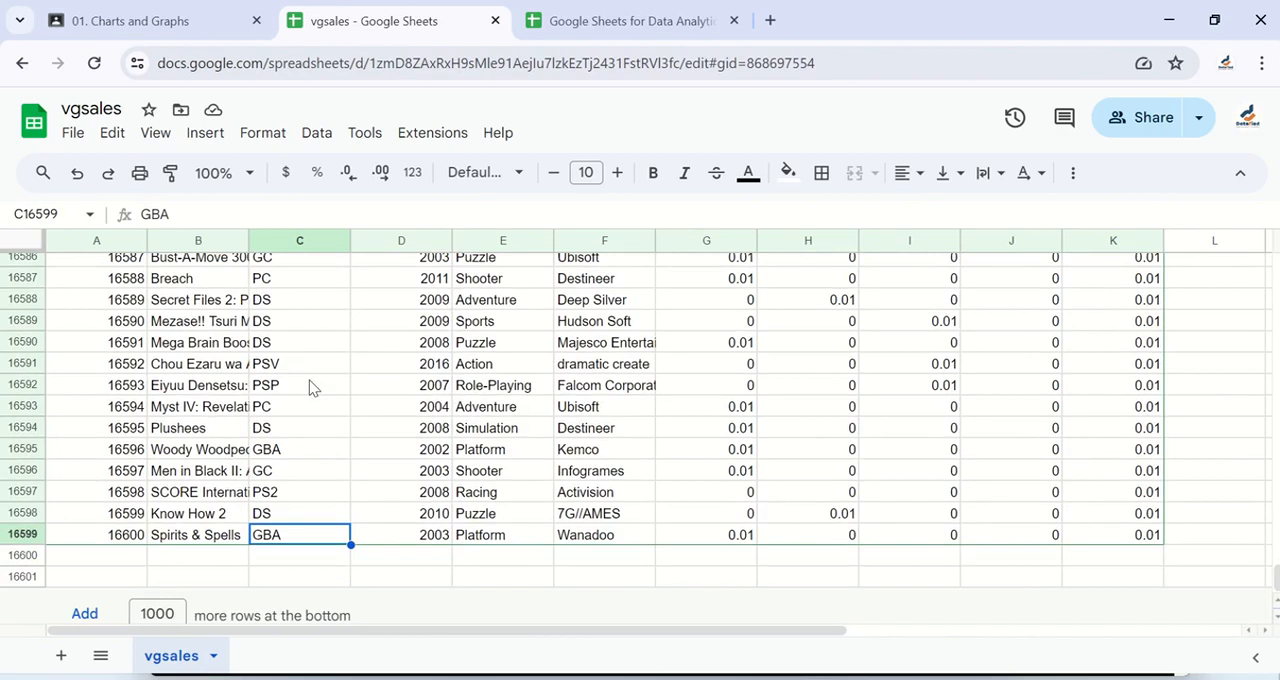
{"action": "scroll", "coordinate": [310, 388], "scroll_direction": "down", "scroll_amount": 1}
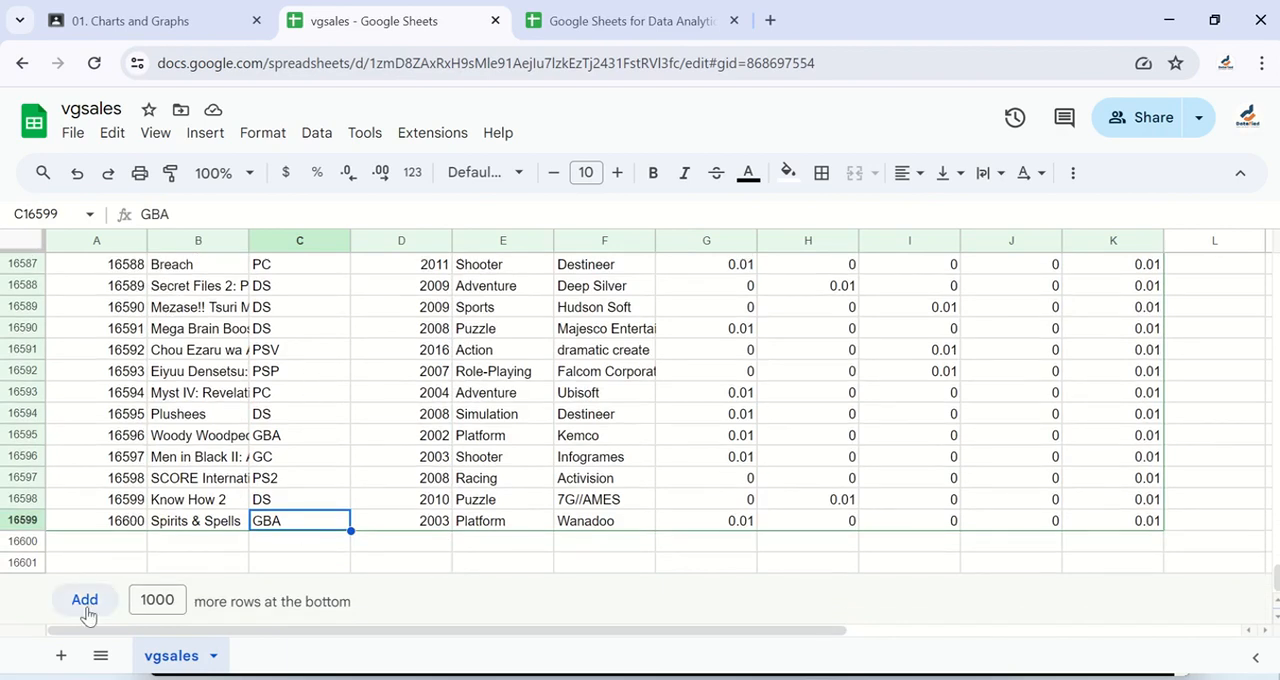
{"action": "left_click", "coordinate": [85, 600]}
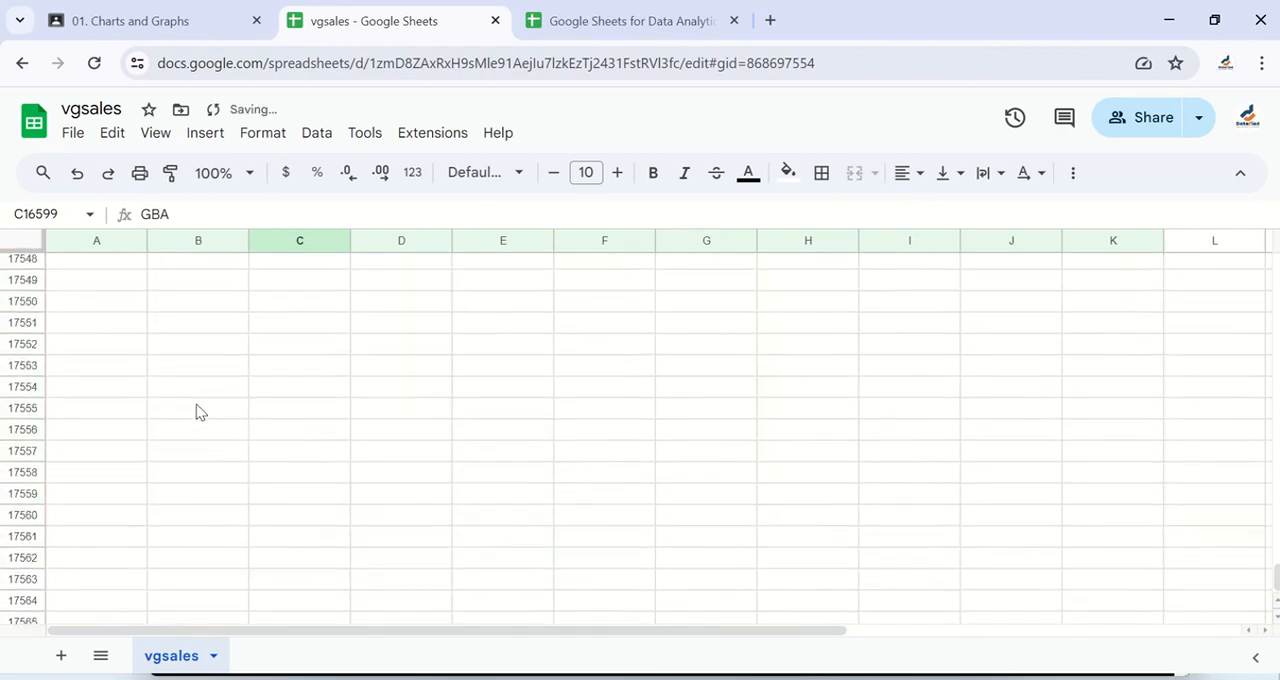
Step: Examine the last Platform entries around row 16599 and the empty rows below them
{"action": "scroll", "coordinate": [198, 411], "scroll_direction": "up", "scroll_amount": 10}
{"action": "key", "text": "Up"}
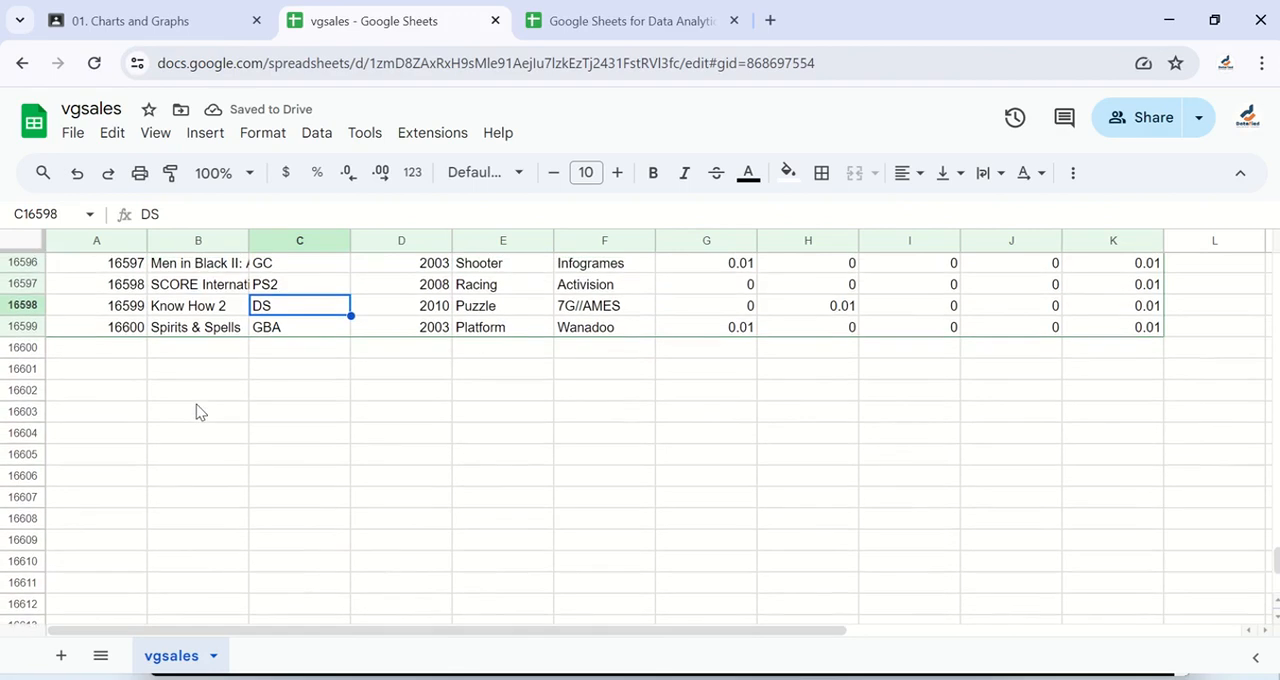
{"action": "left_click", "coordinate": [303, 349]}
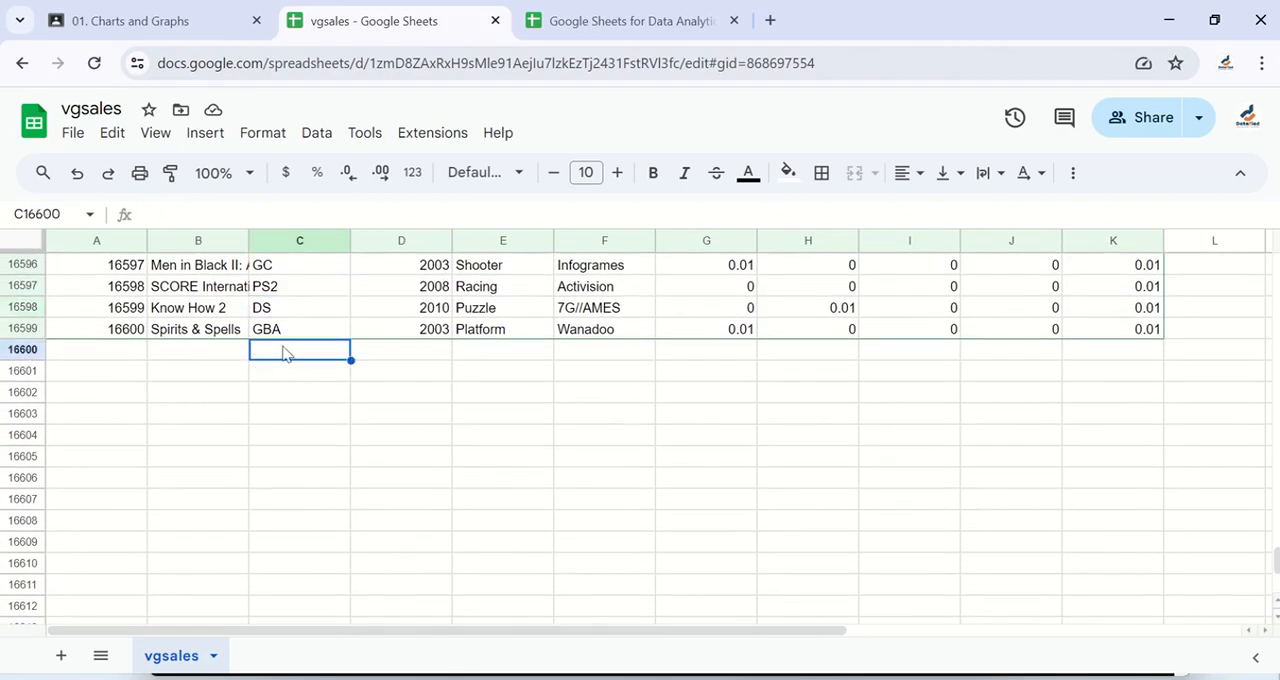
{"action": "scroll", "coordinate": [292, 357], "scroll_direction": "up", "scroll_amount": 3}
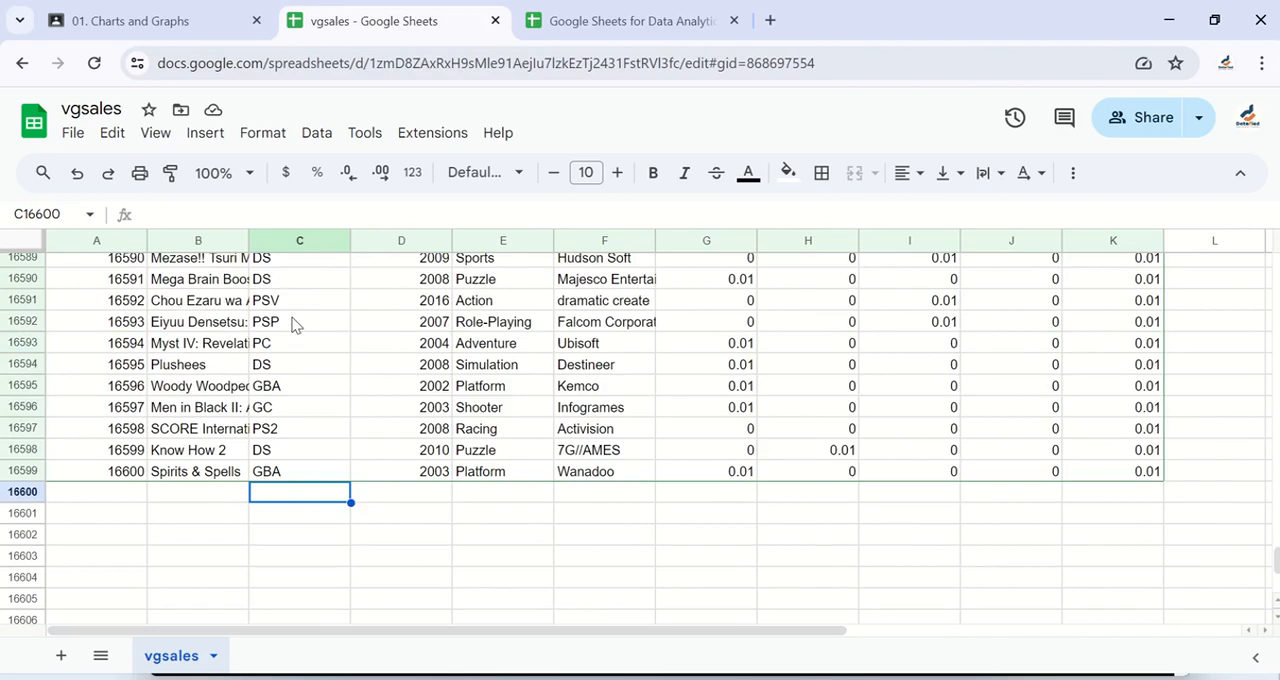
{"action": "left_click", "coordinate": [295, 324]}
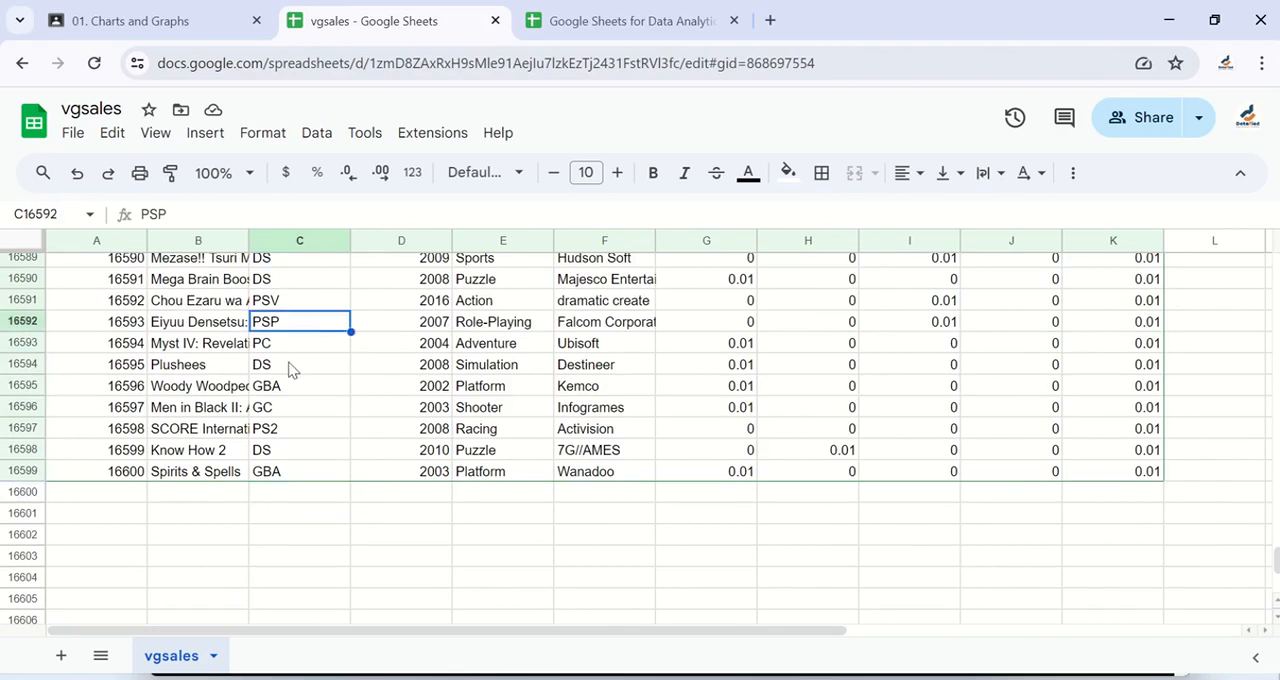
{"action": "scroll", "coordinate": [290, 368], "scroll_direction": "up", "scroll_amount": 2}
{"action": "scroll", "coordinate": [289, 366], "scroll_direction": "down", "scroll_amount": 3}
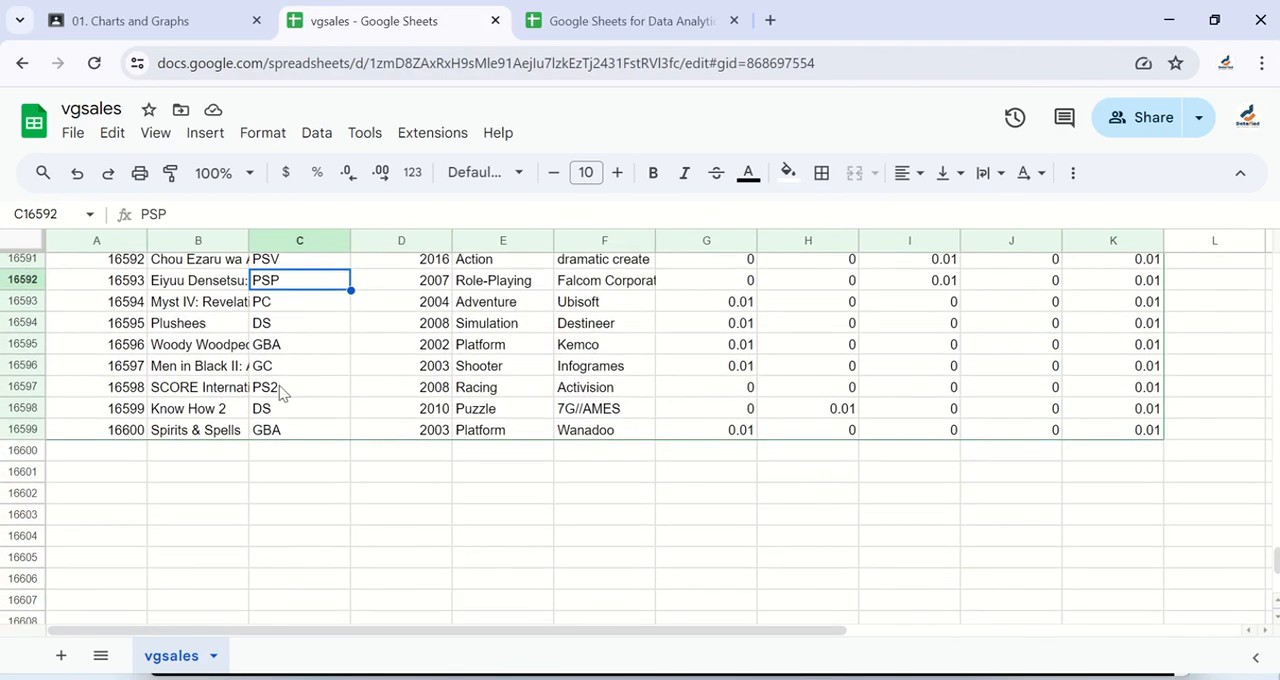
{"action": "scroll", "coordinate": [285, 395], "scroll_direction": "up", "scroll_amount": 2}
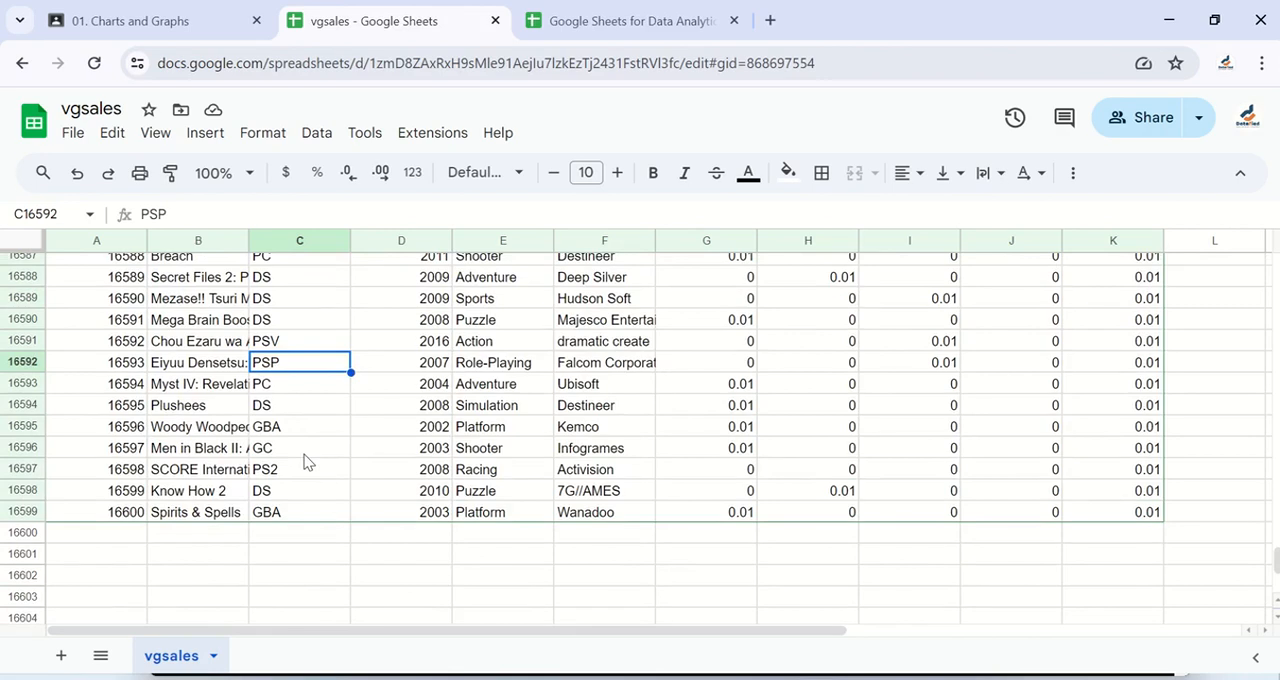
{"action": "scroll", "coordinate": [307, 462], "scroll_direction": "down", "scroll_amount": 3}
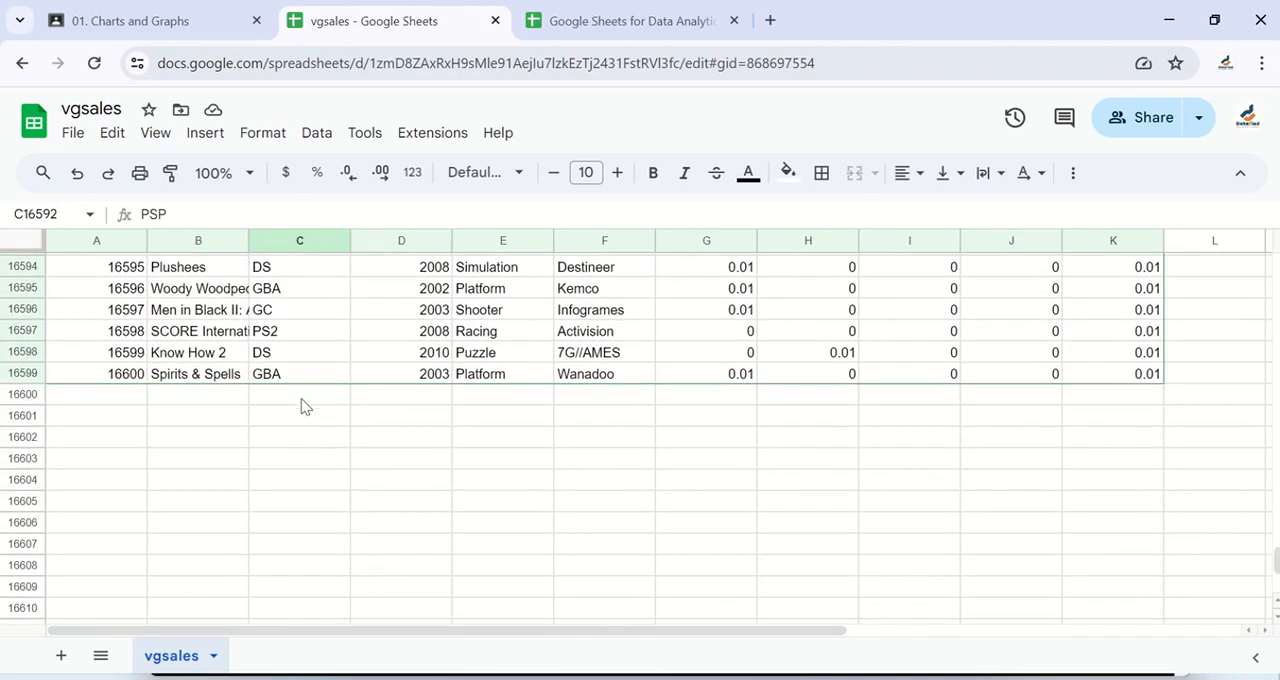
{"action": "left_click", "coordinate": [305, 399]}
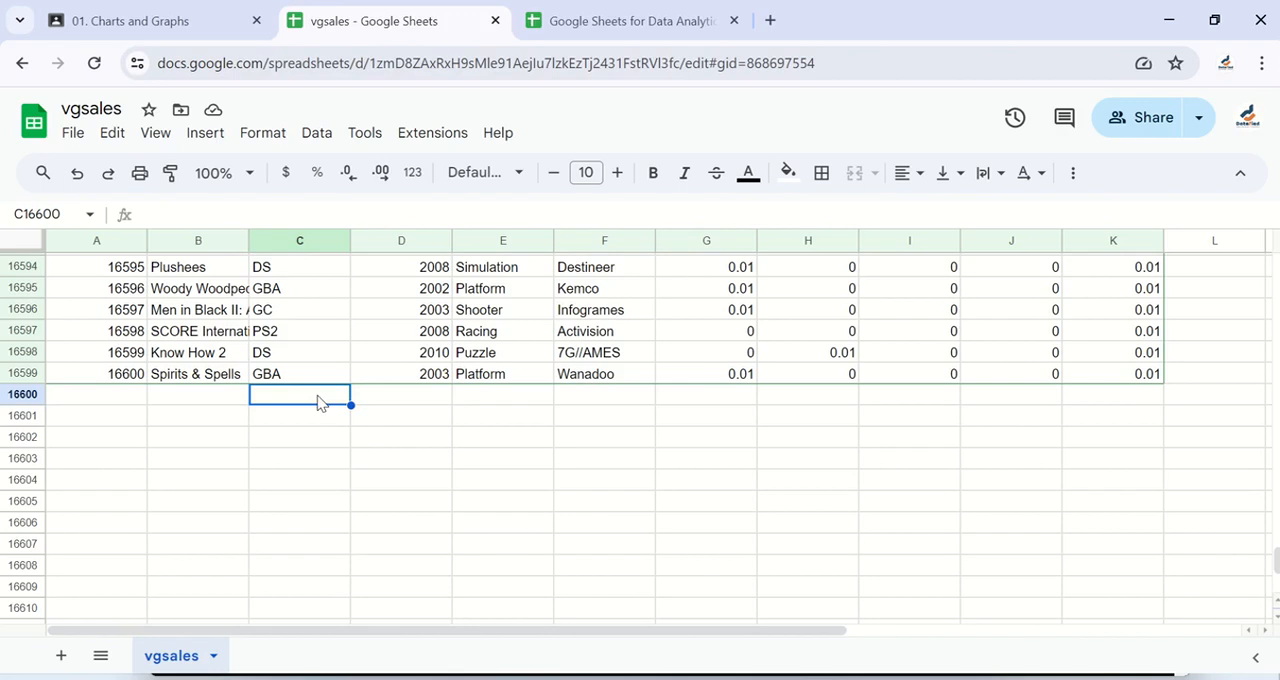
{"action": "scroll", "coordinate": [320, 400], "scroll_direction": "up", "scroll_amount": 1}
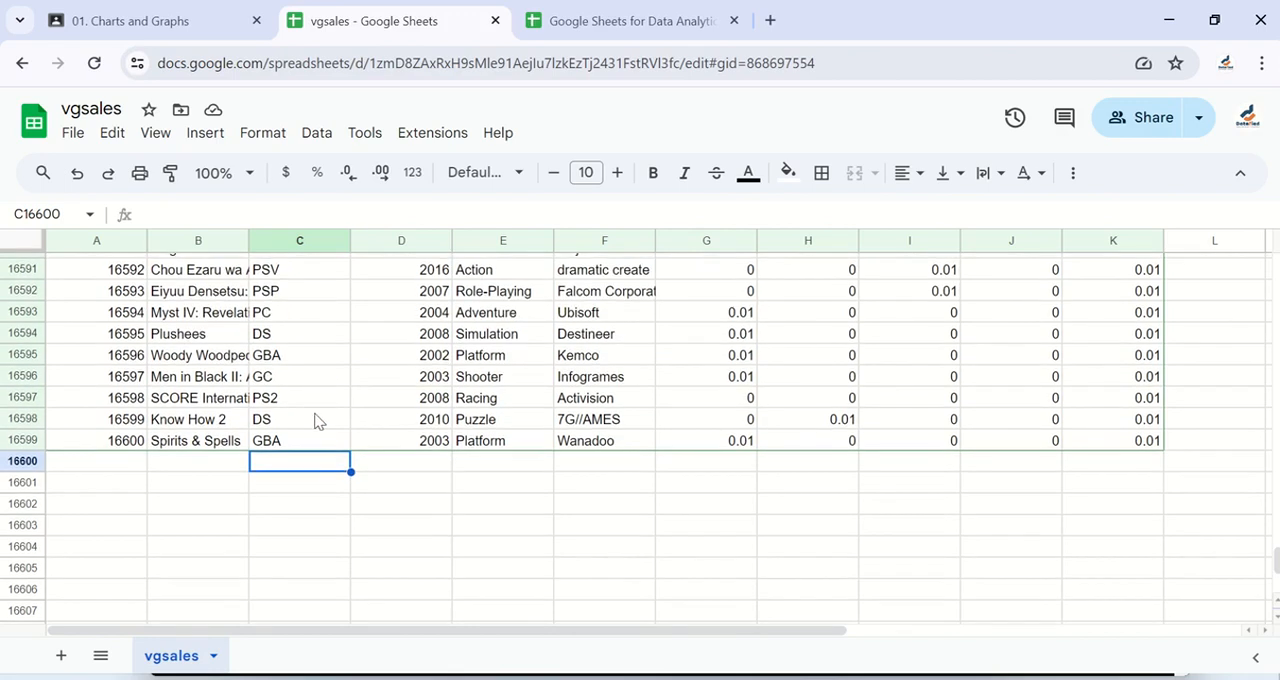
{"action": "left_click", "coordinate": [317, 438]}
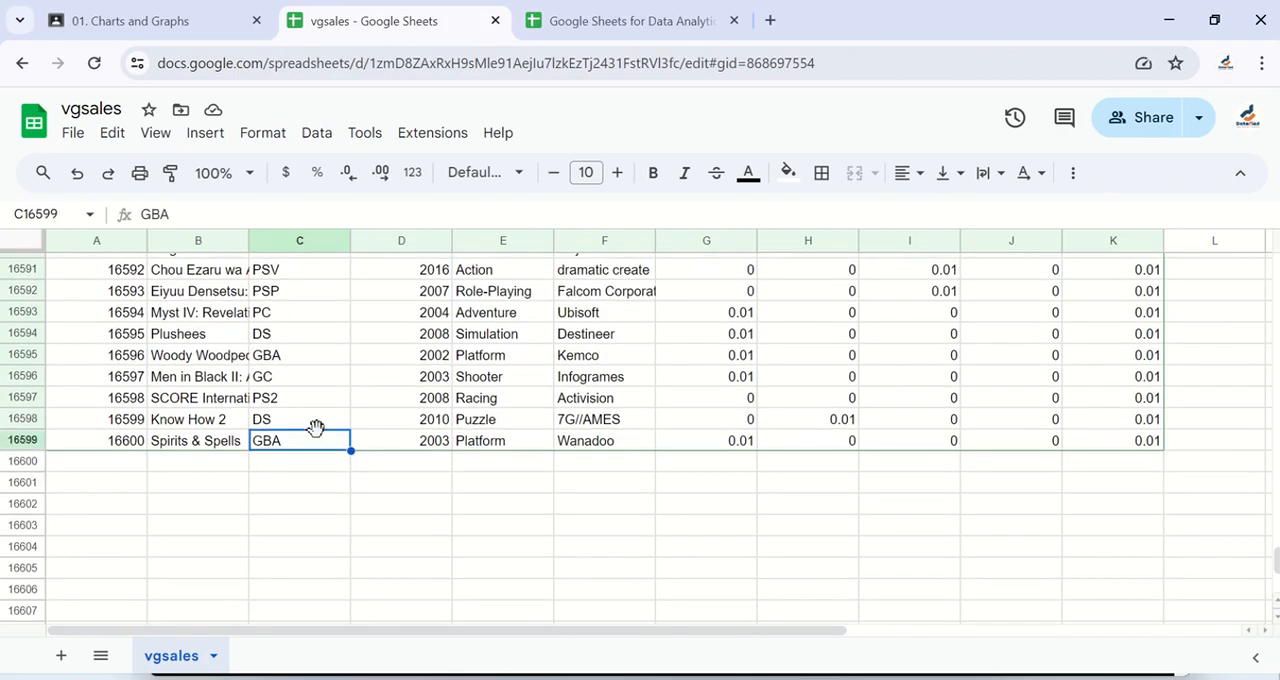
Step: Select the filled Platform cells from C2 down to C16599
{"action": "key", "text": "ctrl+Up"}
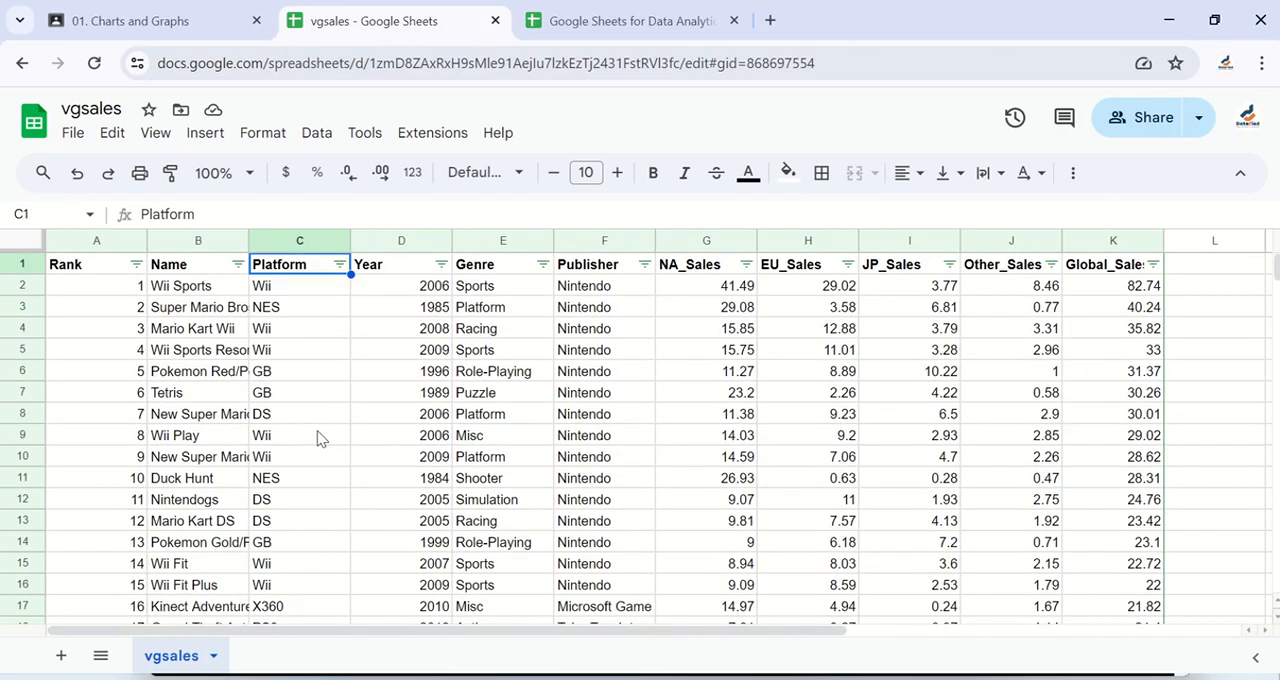
{"action": "left_click", "coordinate": [292, 291]}
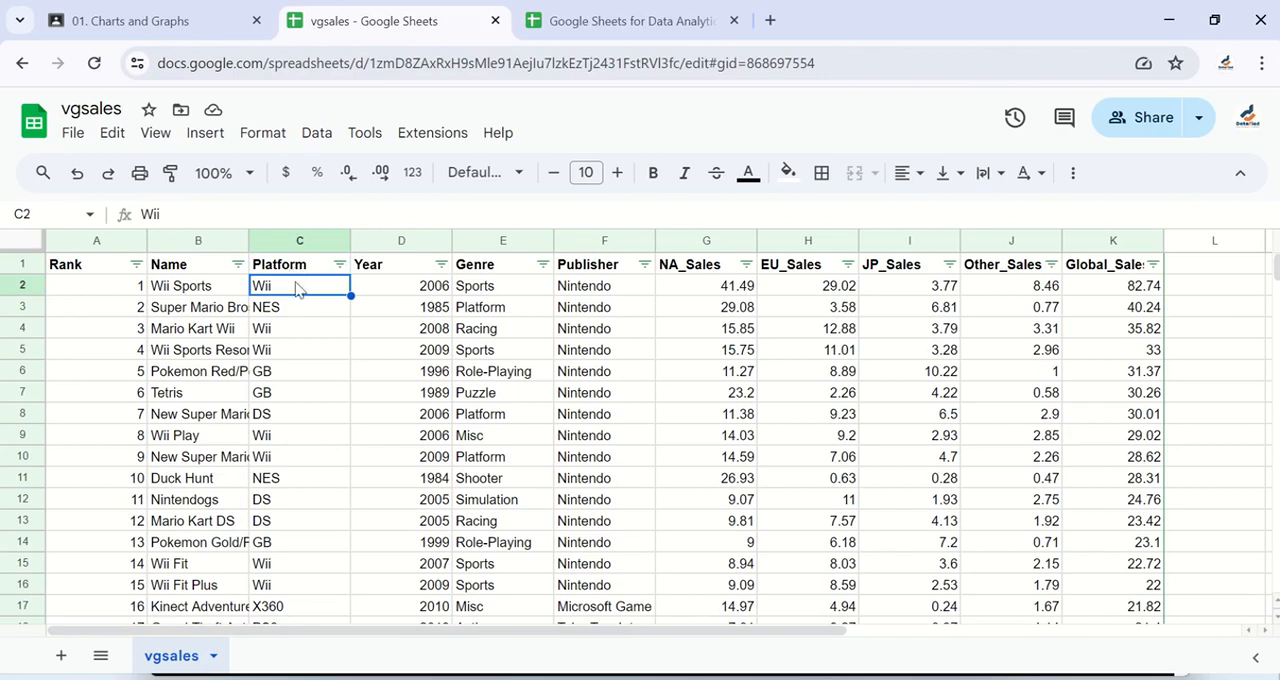
{"action": "key", "text": "ctrl+shift+Down"}
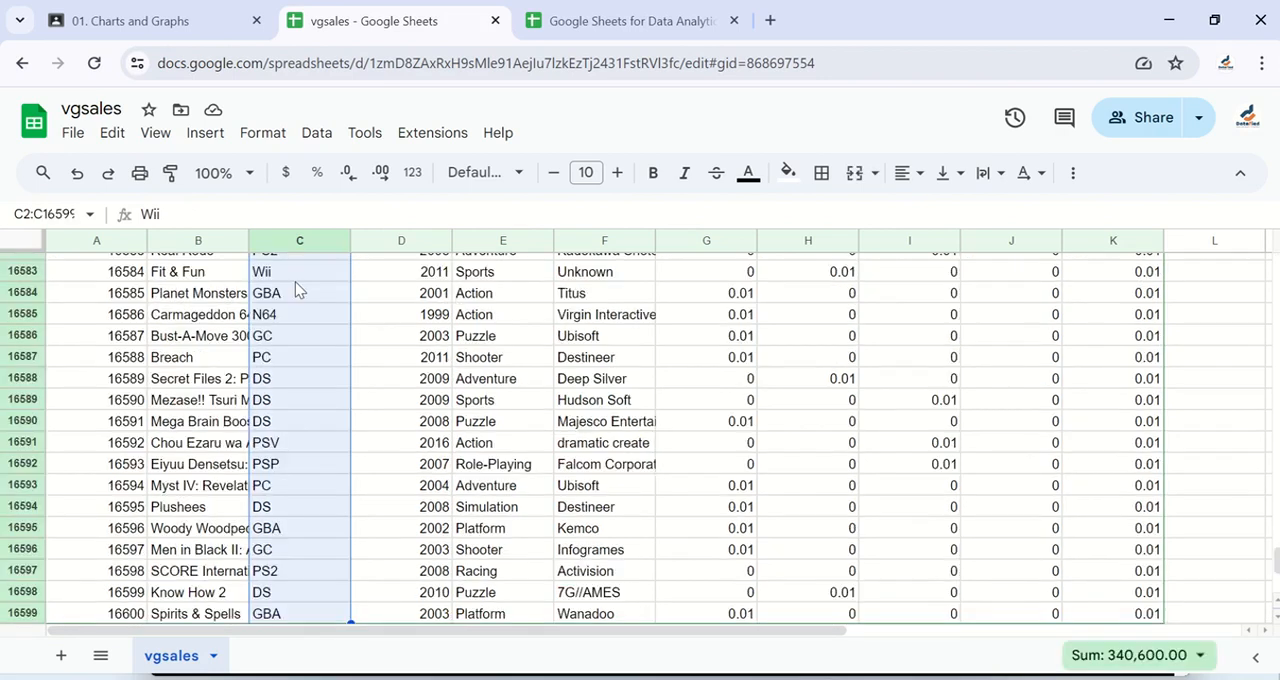
{"action": "scroll", "coordinate": [295, 289], "scroll_direction": "down", "scroll_amount": 3}
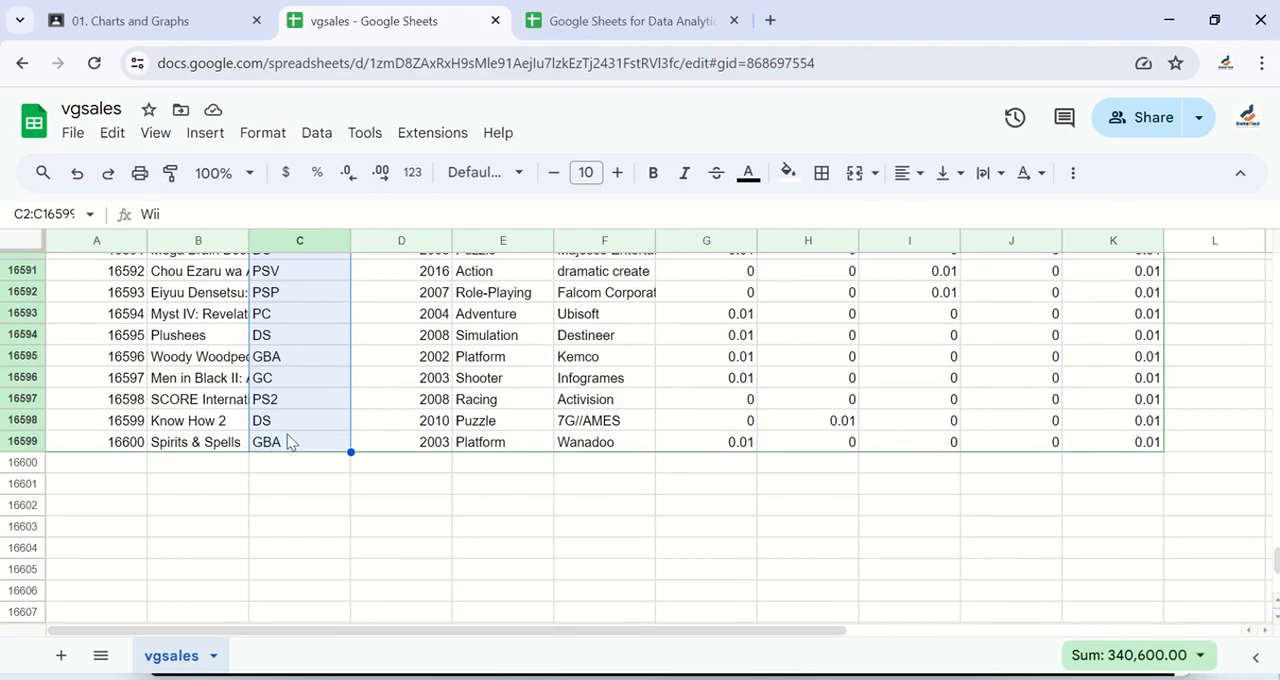
{"action": "scroll", "coordinate": [293, 432], "scroll_direction": "down", "scroll_amount": 2}
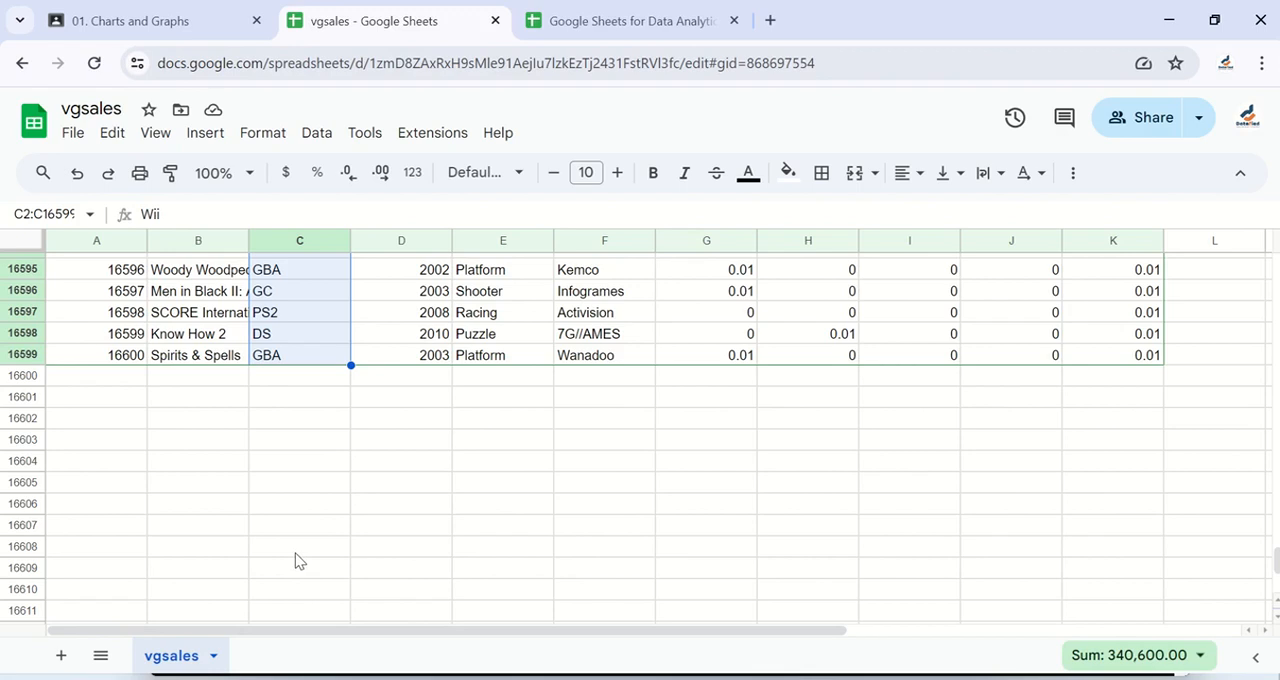
{"action": "left_click", "coordinate": [314, 360]}
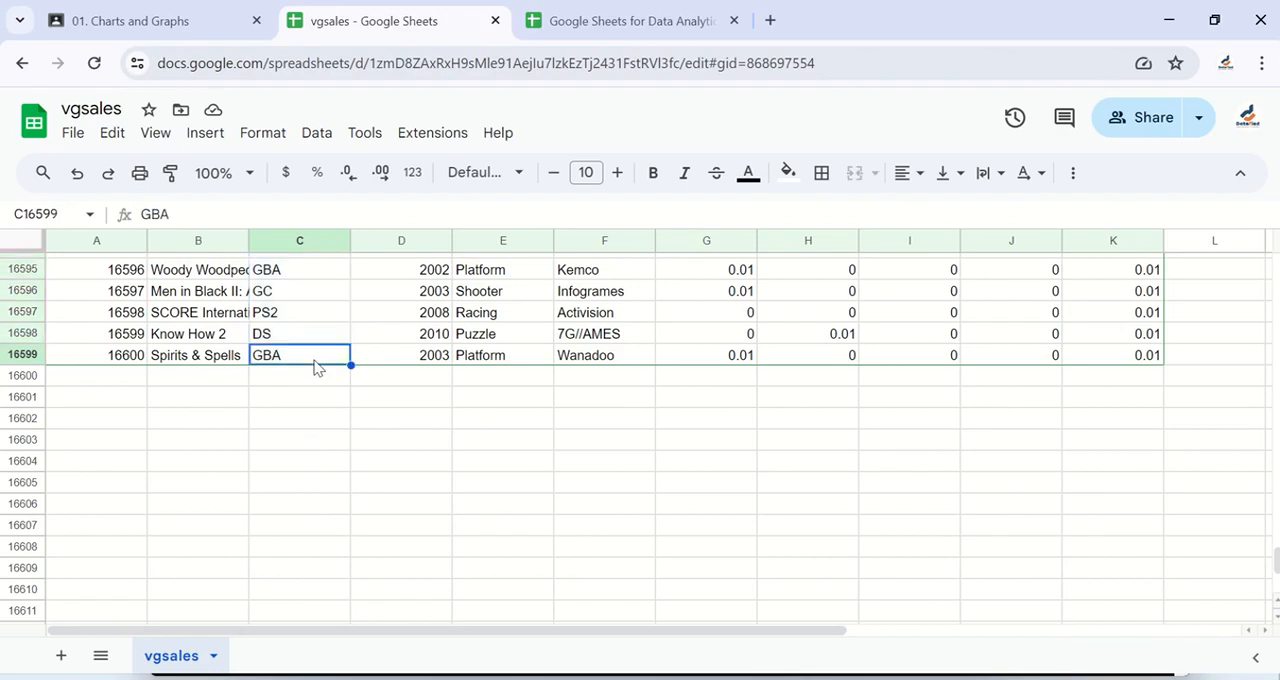
Step: Select the Platform column from C2 to C17601, including the empty rows, and open the data validation rules for it
{"action": "key", "text": "ctrl+Up"}
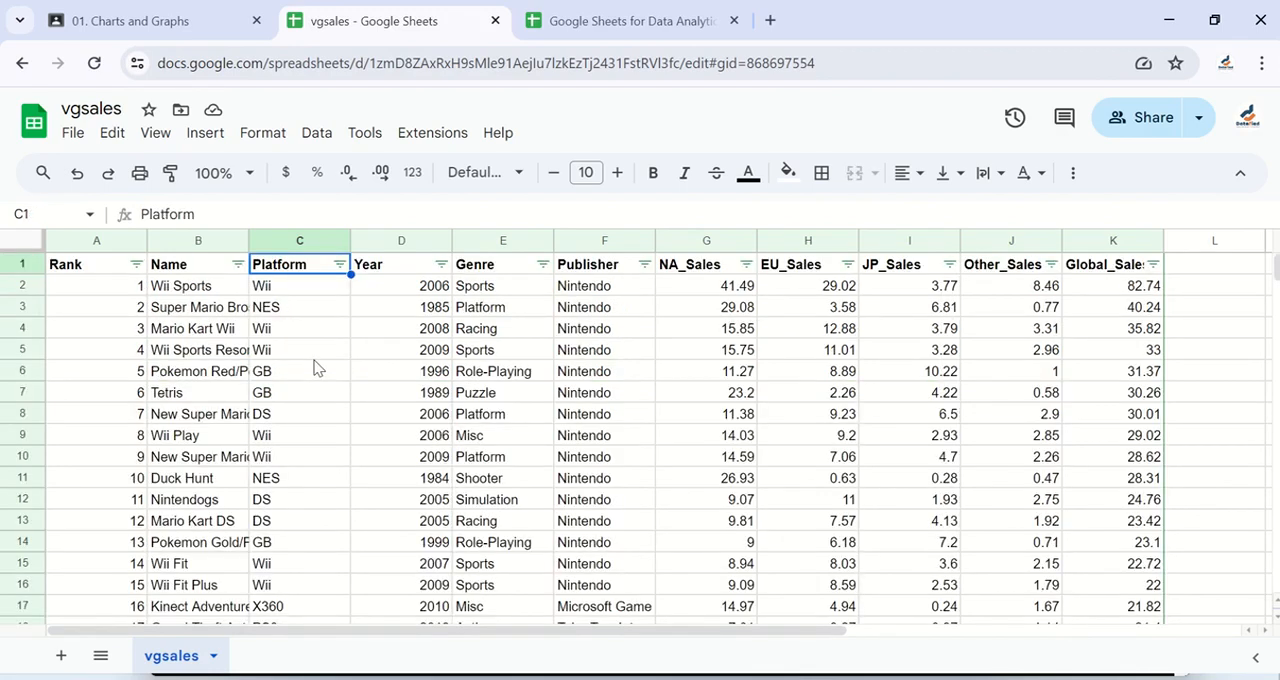
{"action": "key", "text": "Down"}
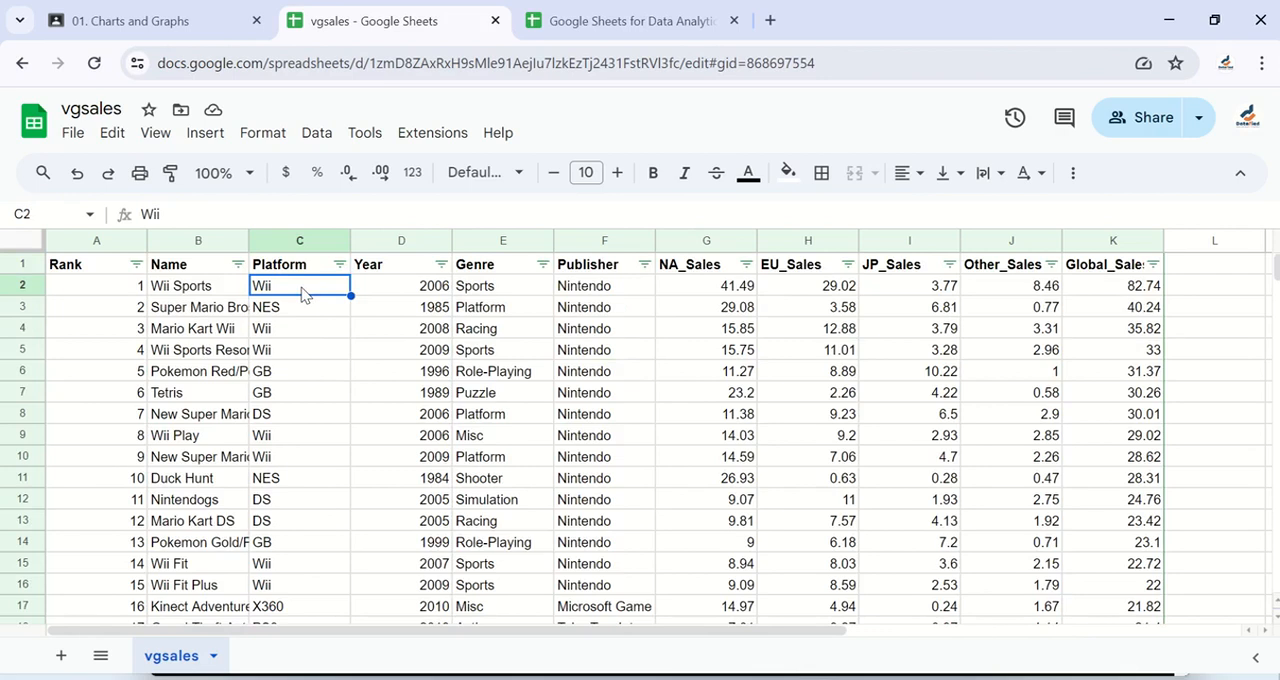
{"action": "key", "text": "ctrl+shift+Down"}
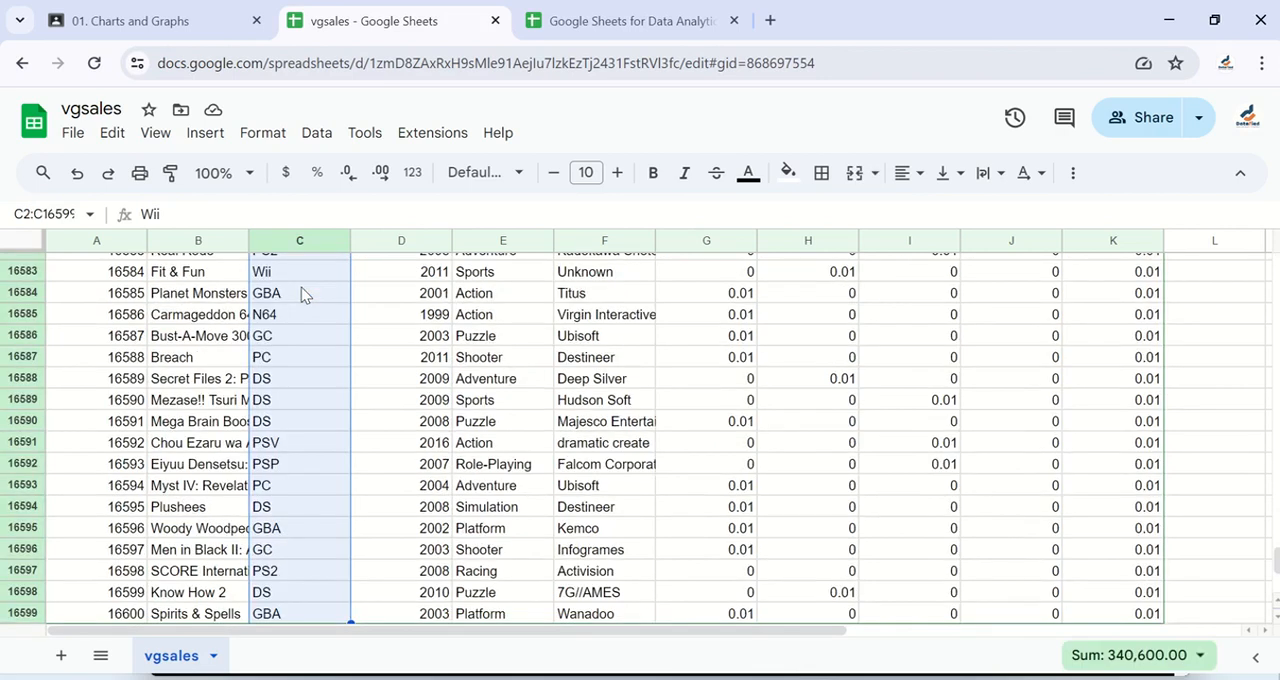
{"action": "scroll", "coordinate": [300, 466], "scroll_direction": "down", "scroll_amount": 2}
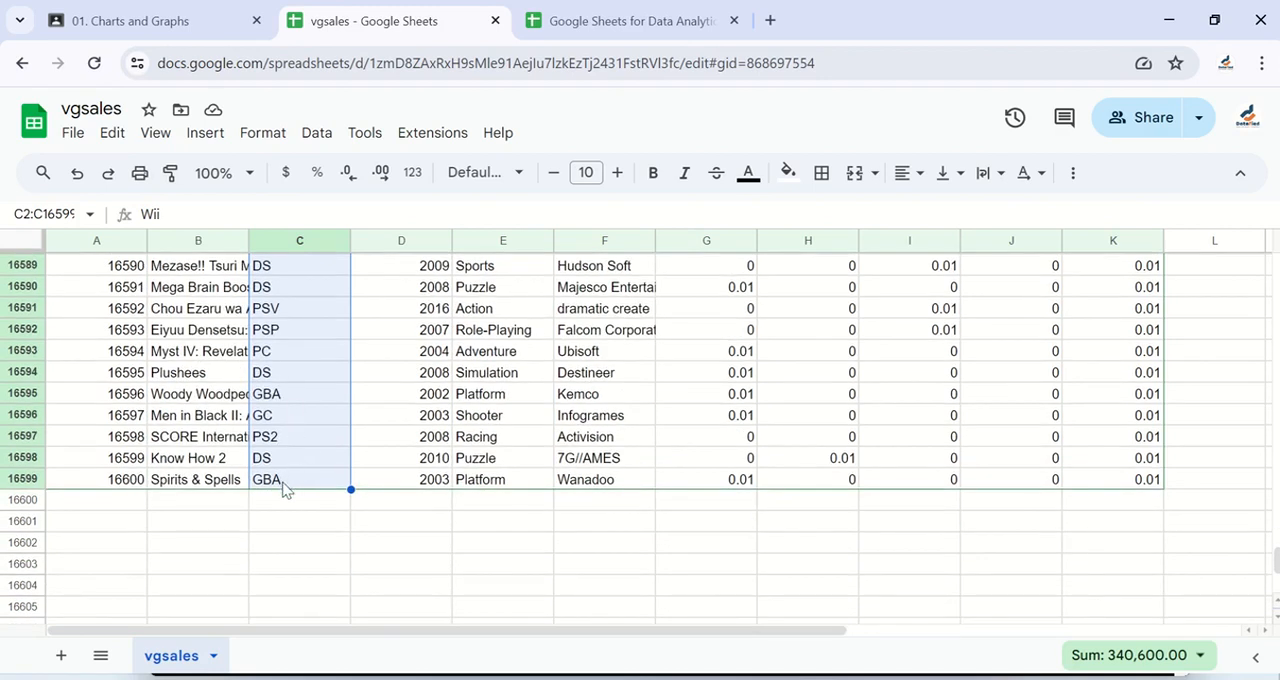
{"action": "scroll", "coordinate": [286, 488], "scroll_direction": "down", "scroll_amount": 1}
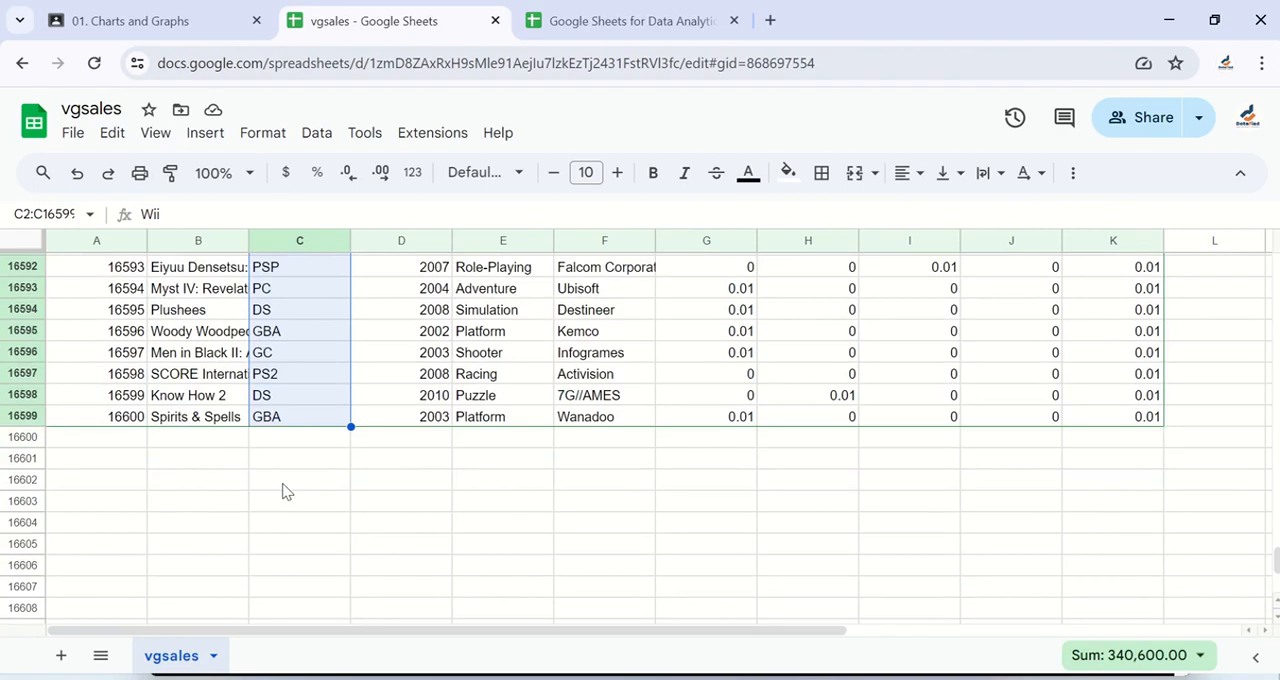
{"action": "key", "text": "ctrl+shift+Down"}
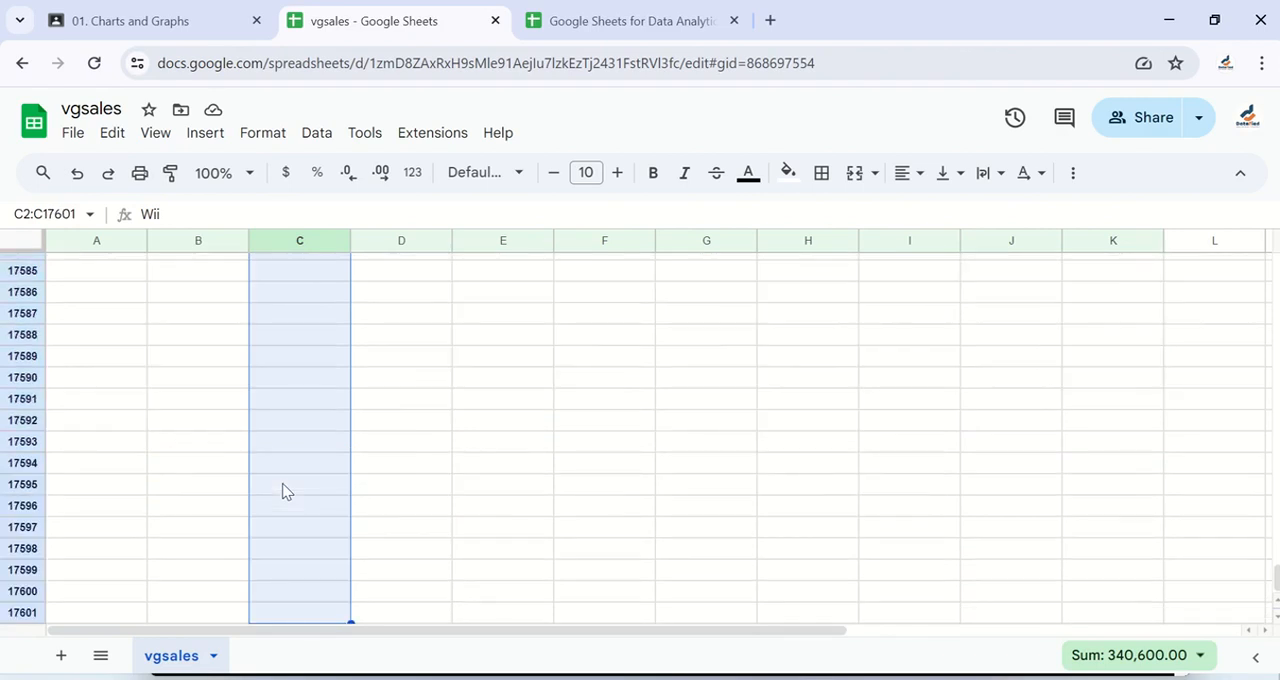
{"action": "scroll", "coordinate": [283, 490], "scroll_direction": "down", "scroll_amount": 1}
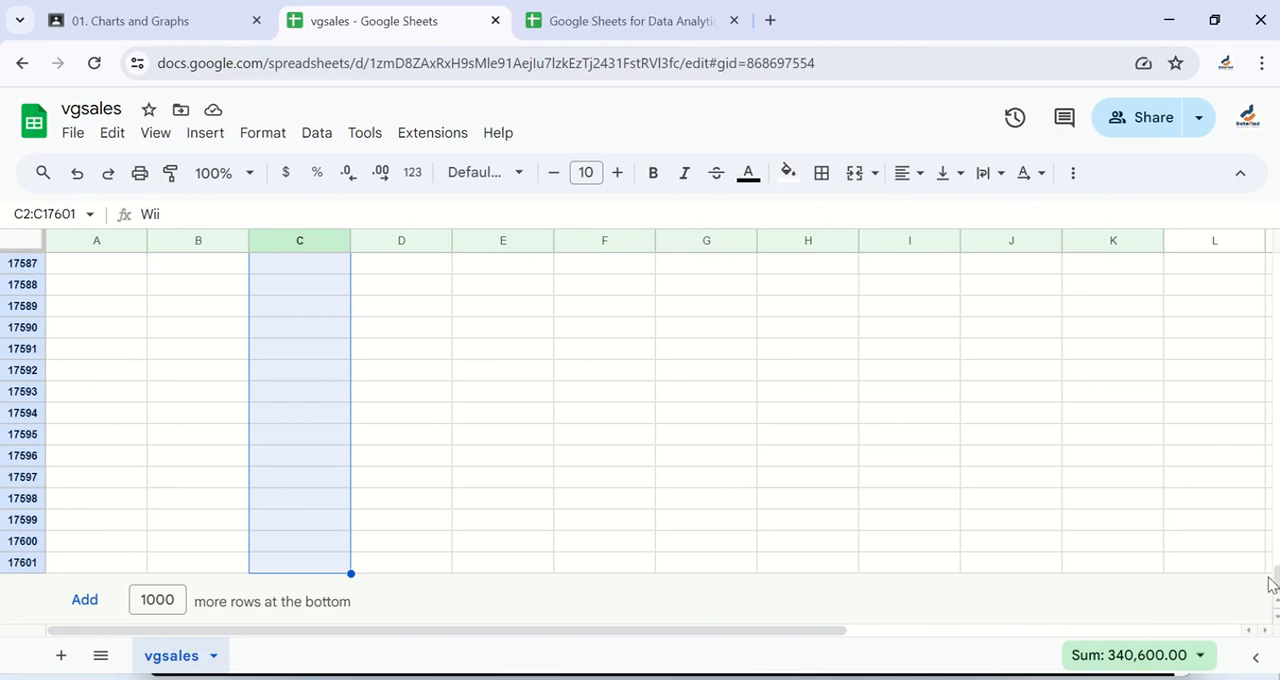
{"action": "left_click_drag", "start_coordinate": [1275, 580], "coordinate": [1271, 223]}
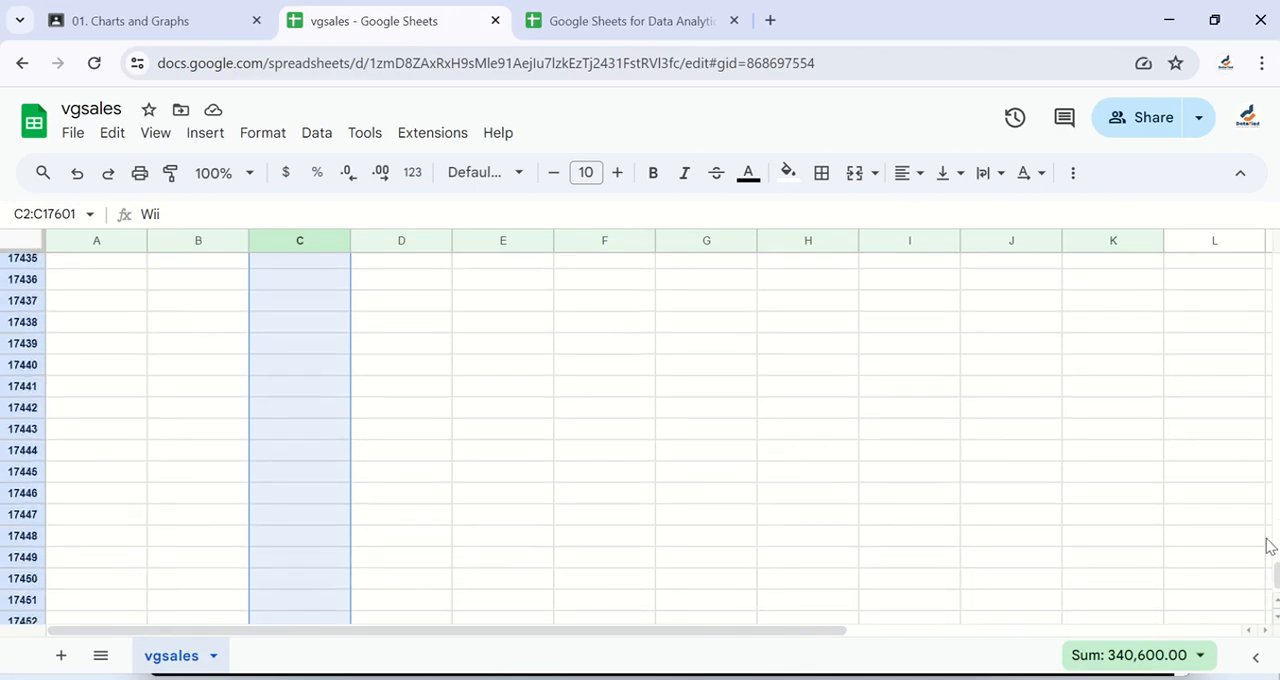
{"action": "left_click_drag", "start_coordinate": [1276, 575], "coordinate": [1275, 212]}
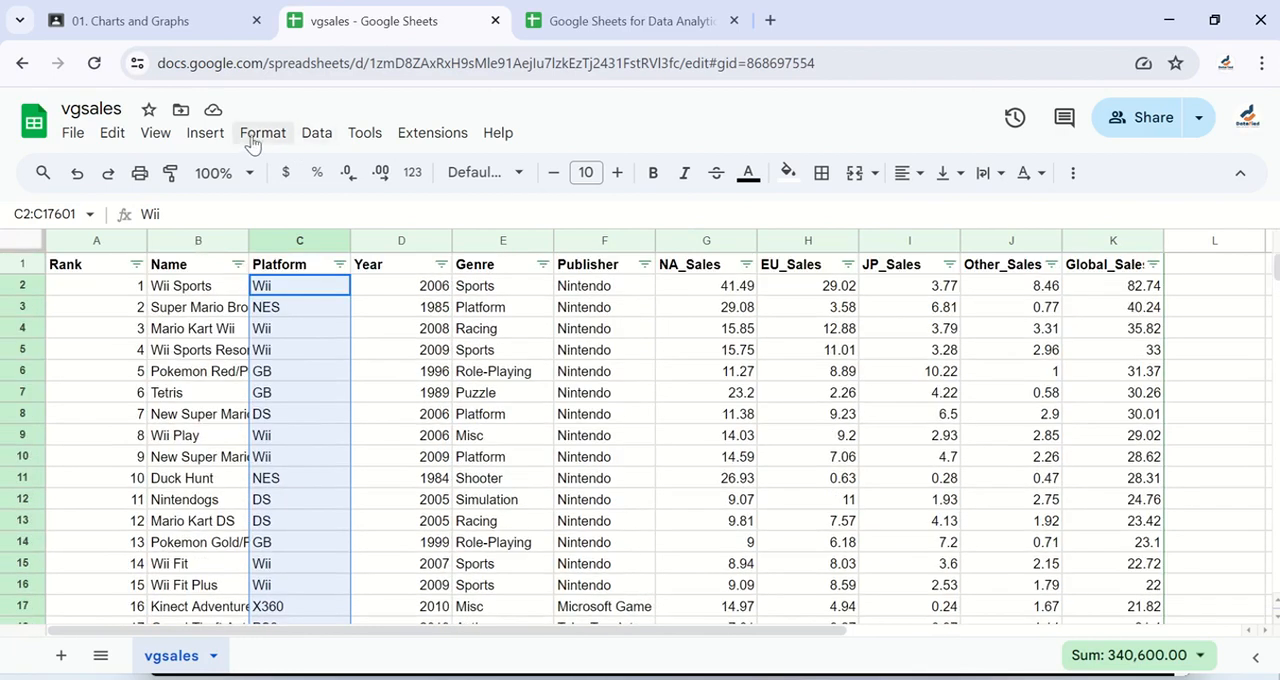
{"action": "left_click", "coordinate": [320, 134]}
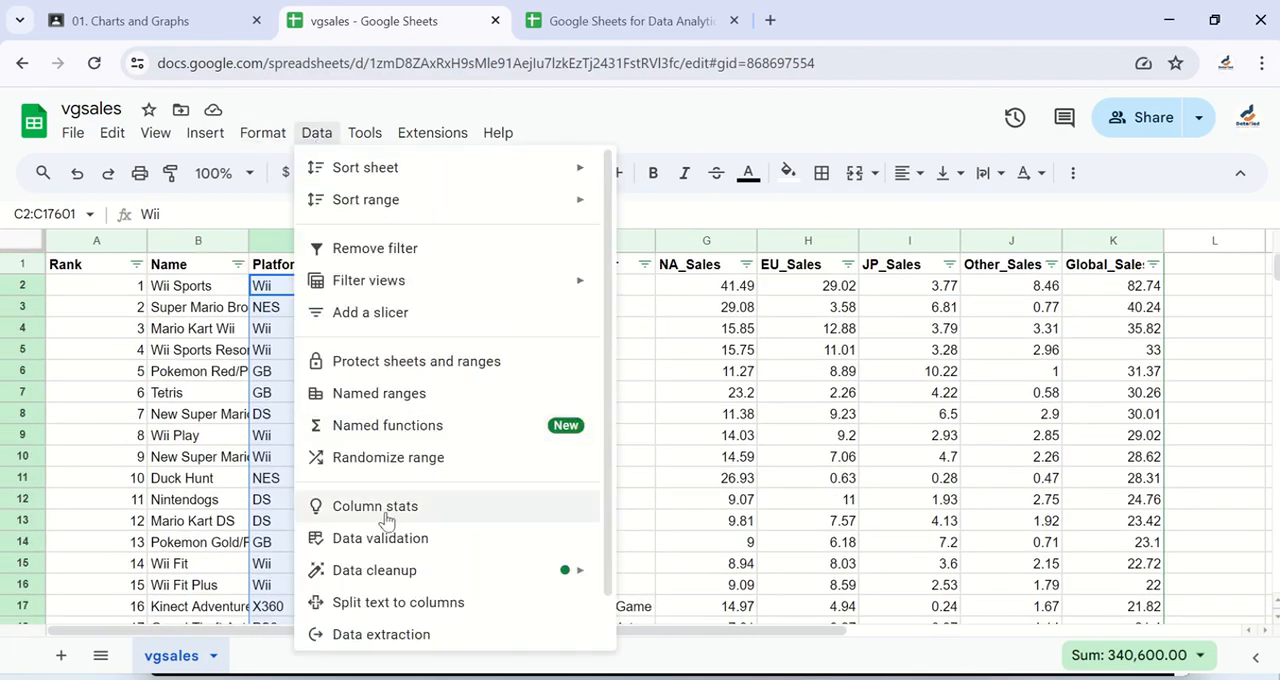
{"action": "left_click", "coordinate": [381, 539]}
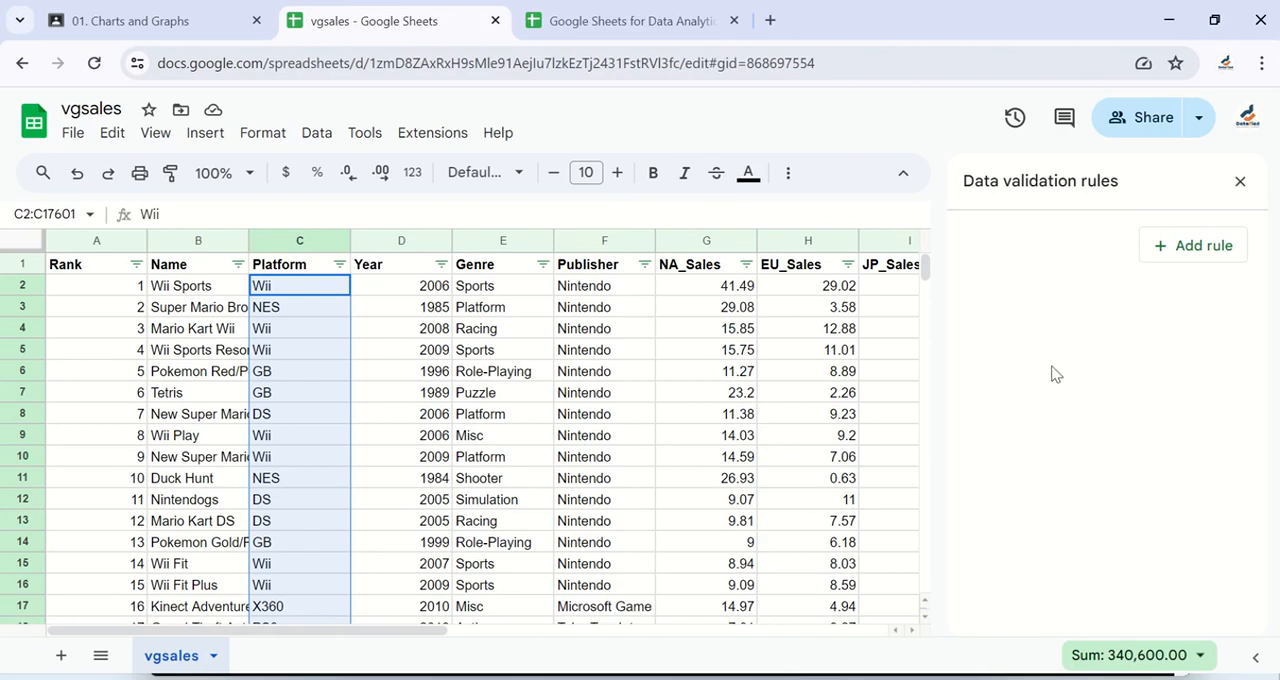
Step: Add a data validation rule for vgsales!C2:C17601 with the criteria set to Dropdown (from a range)
{"action": "left_click", "coordinate": [1177, 260]}
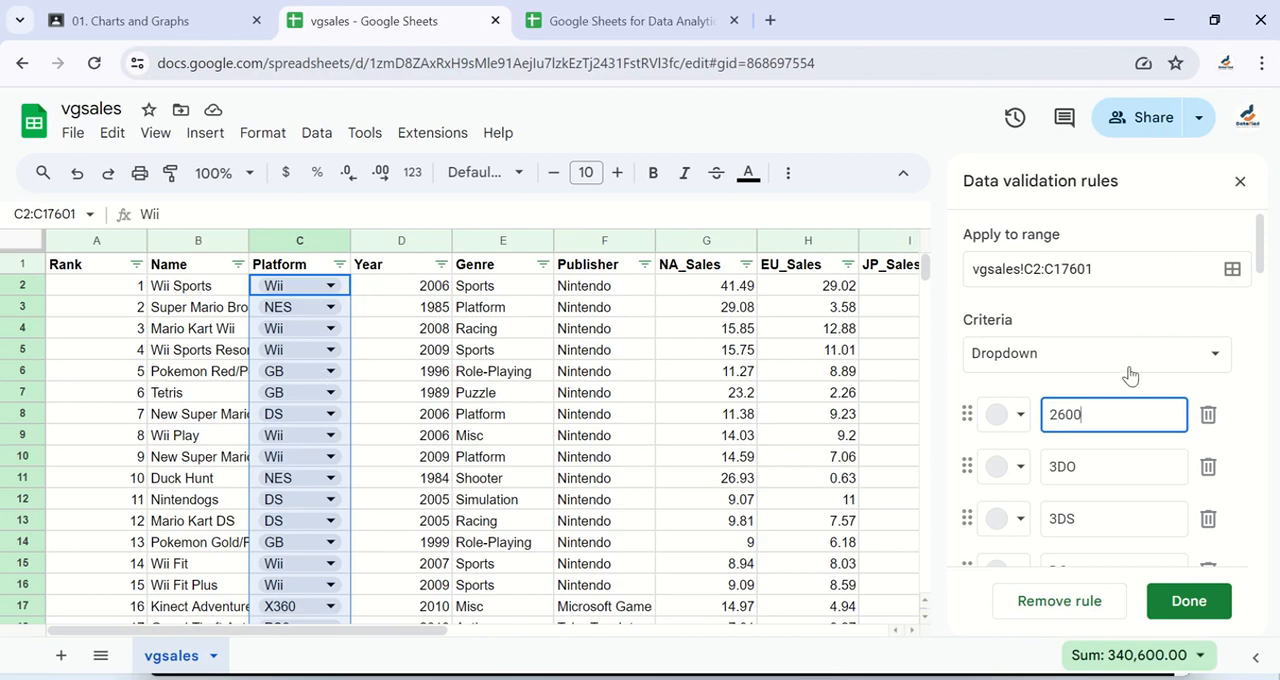
{"action": "left_click", "coordinate": [1211, 358]}
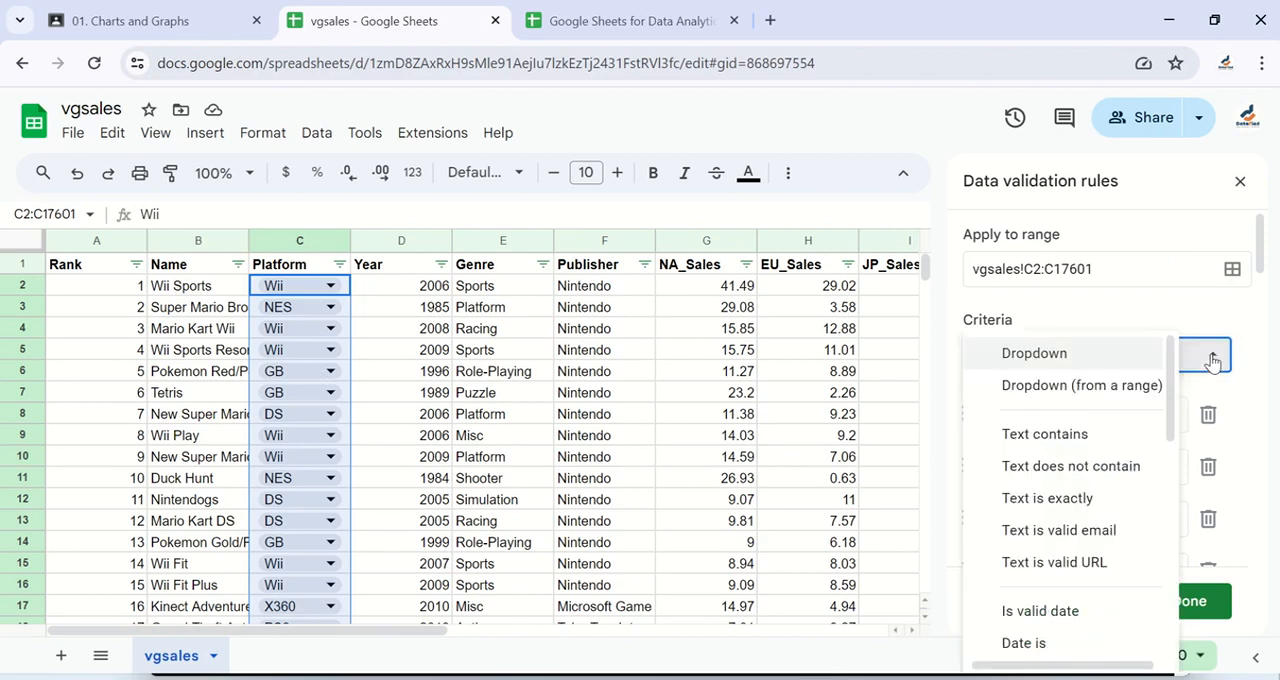
{"action": "left_click", "coordinate": [1082, 389]}
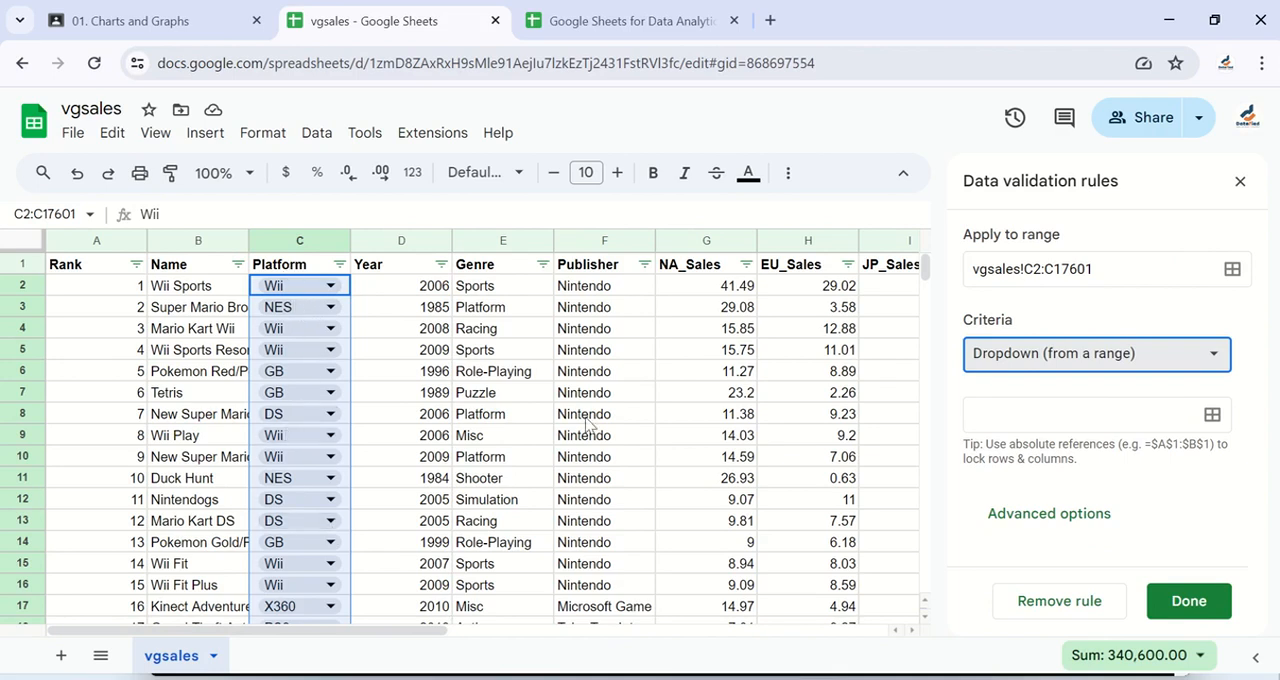
Step: Examine the list of platform names in column N, from its first entry to its last
{"action": "scroll", "coordinate": [588, 425], "scroll_direction": "right", "scroll_amount": 5}
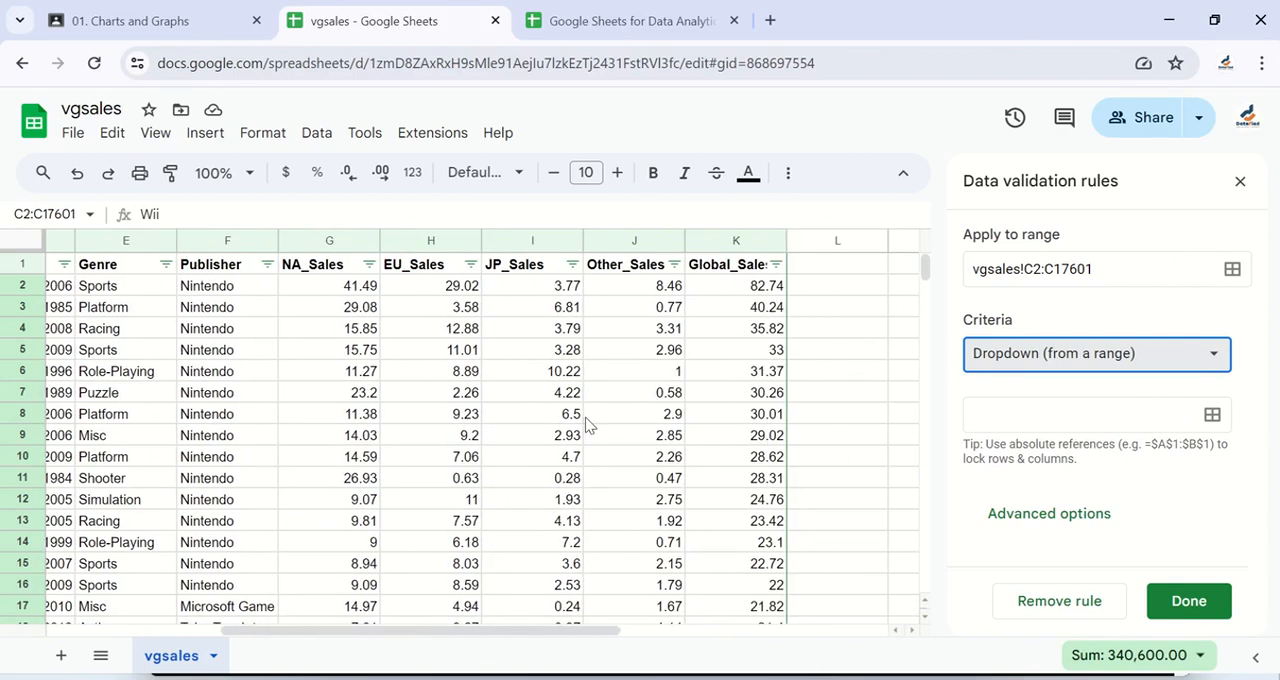
{"action": "scroll", "coordinate": [588, 425], "scroll_direction": "right", "scroll_amount": 5}
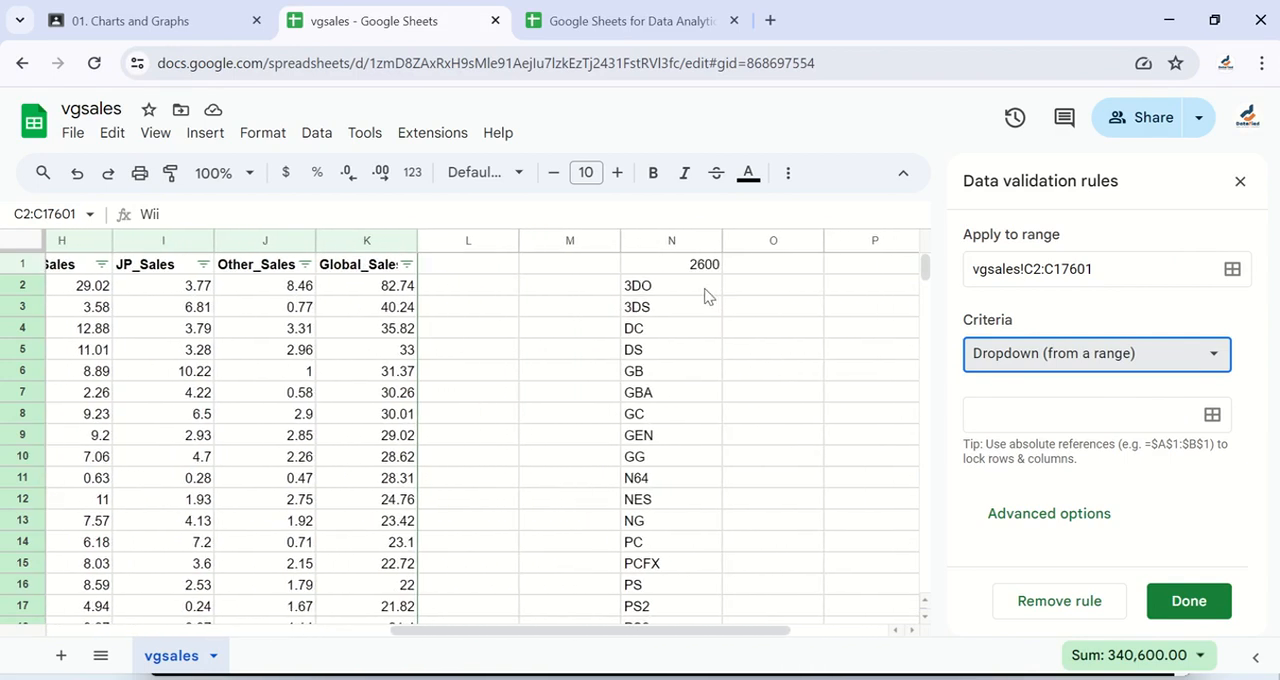
{"action": "scroll", "coordinate": [663, 443], "scroll_direction": "down", "scroll_amount": 5}
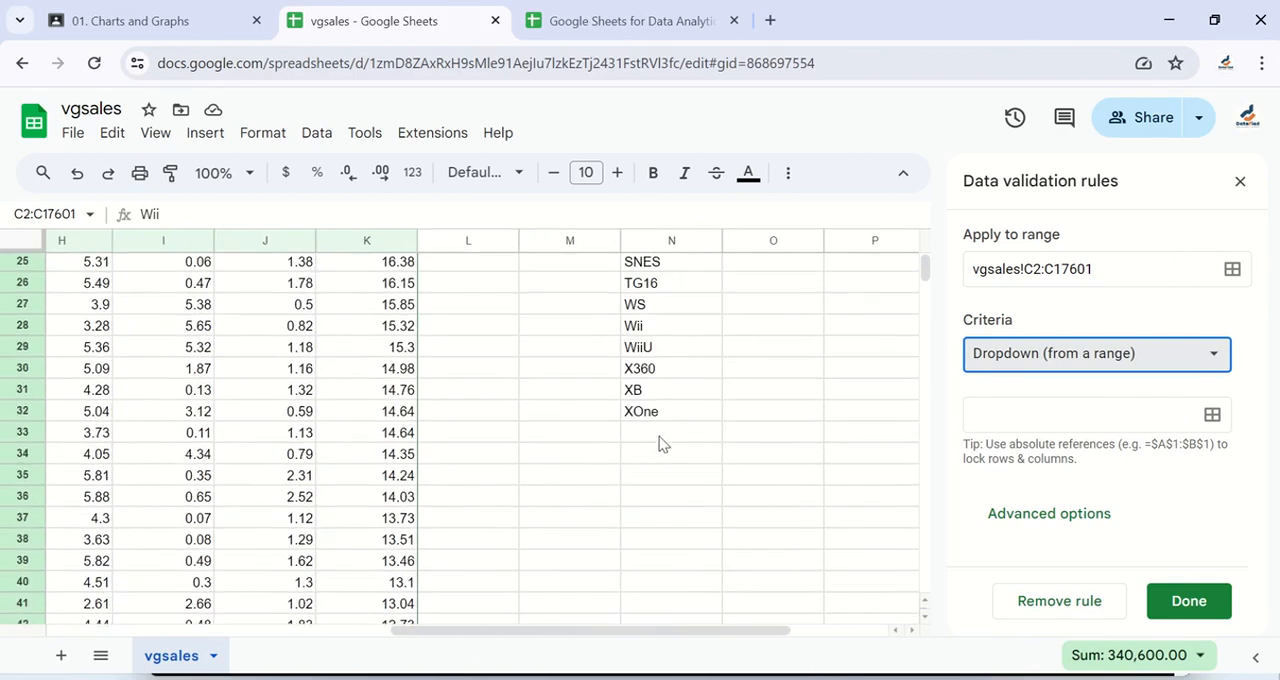
{"action": "scroll", "coordinate": [660, 443], "scroll_direction": "up", "scroll_amount": 5}
{"action": "scroll", "coordinate": [660, 443], "scroll_direction": "right", "scroll_amount": 1}
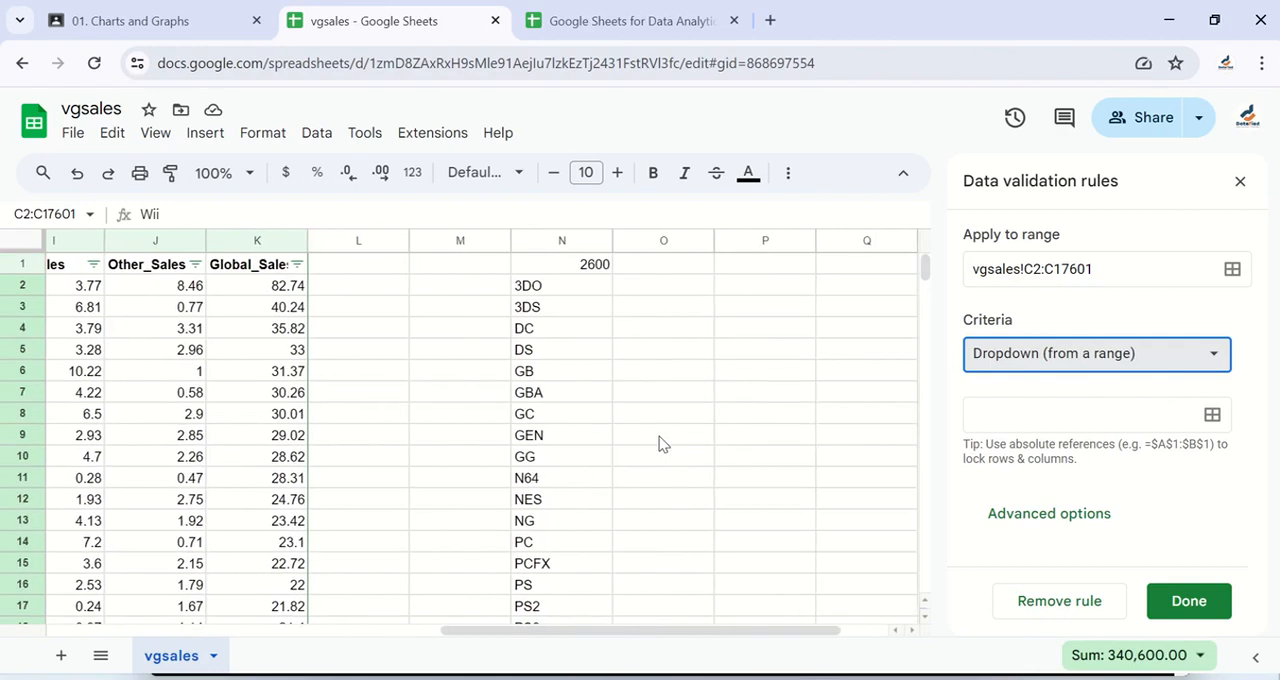
{"action": "scroll", "coordinate": [548, 535], "scroll_direction": "down", "scroll_amount": 5}
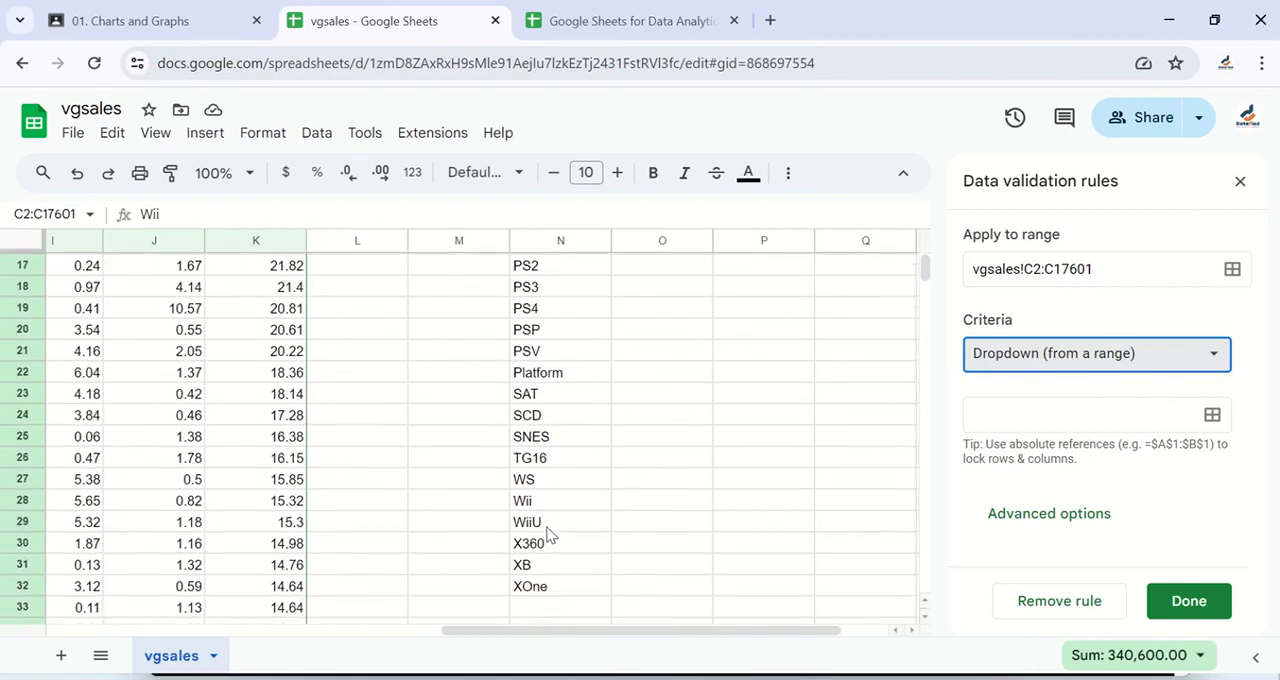
{"action": "scroll", "coordinate": [548, 535], "scroll_direction": "up", "scroll_amount": 5}
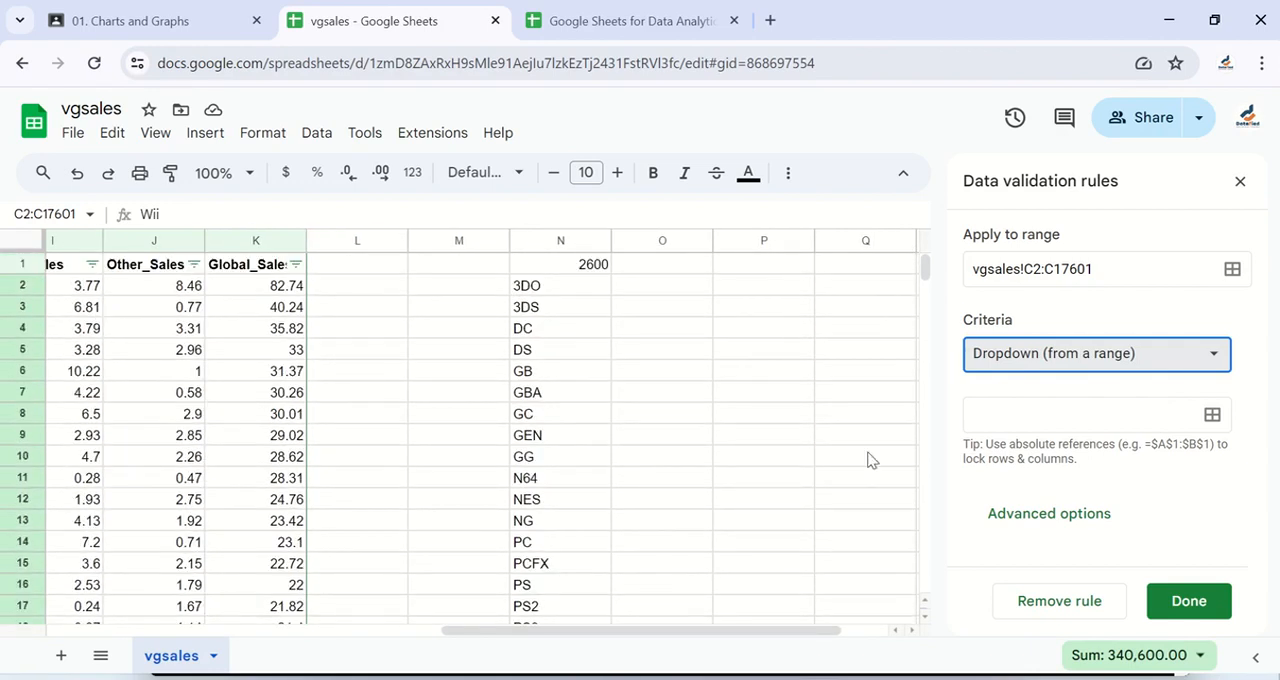
Step: Set the dropdown's source range to the platform list in vgsales!N1:N32
{"action": "left_click", "coordinate": [1213, 416]}
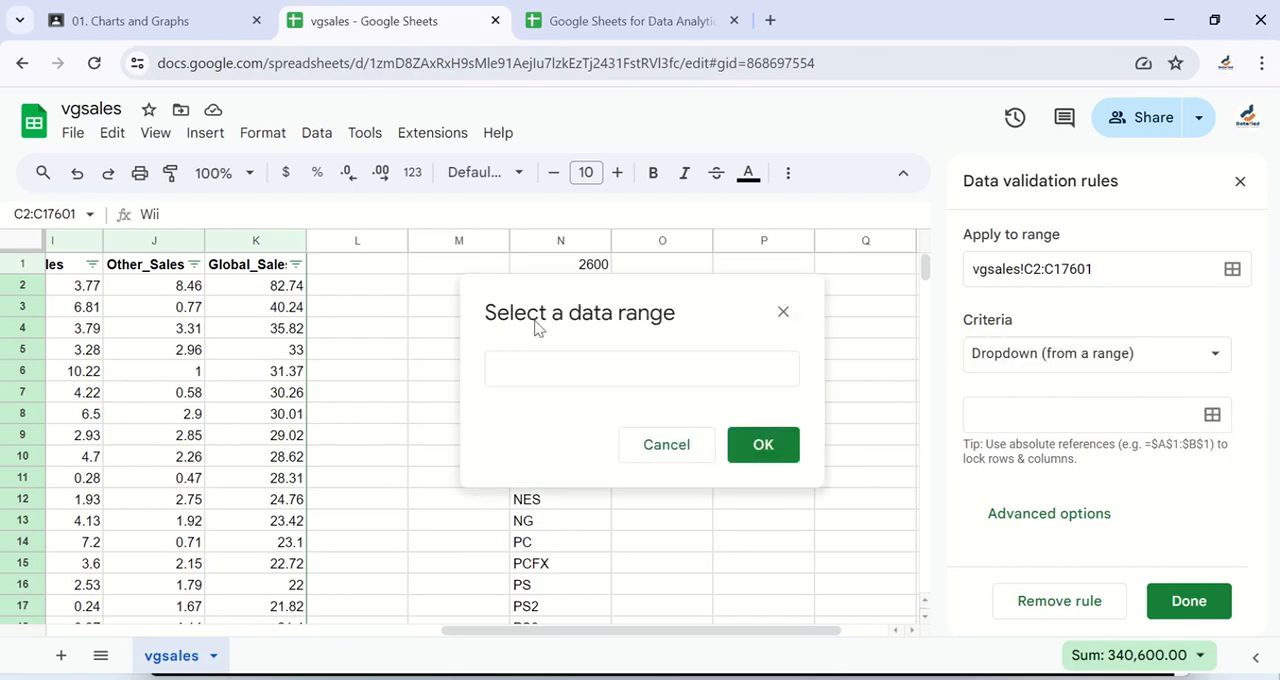
{"action": "left_click_drag", "start_coordinate": [710, 316], "coordinate": [309, 240]}
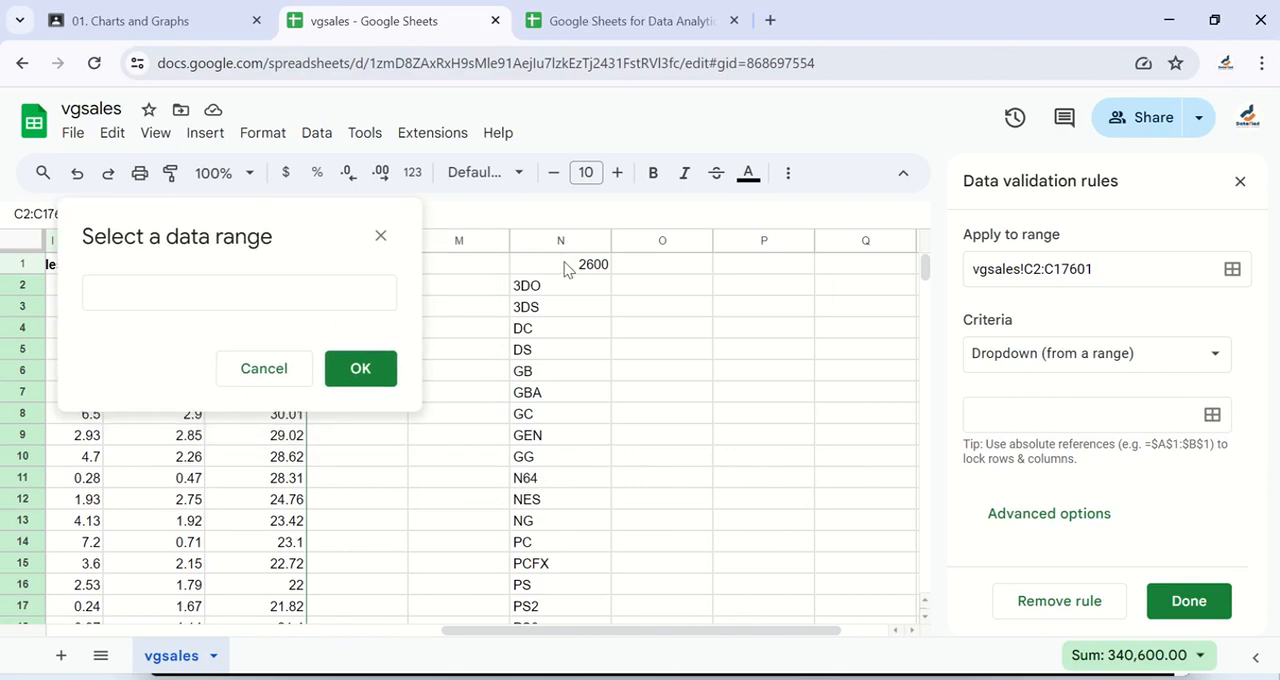
{"action": "left_click", "coordinate": [565, 268]}
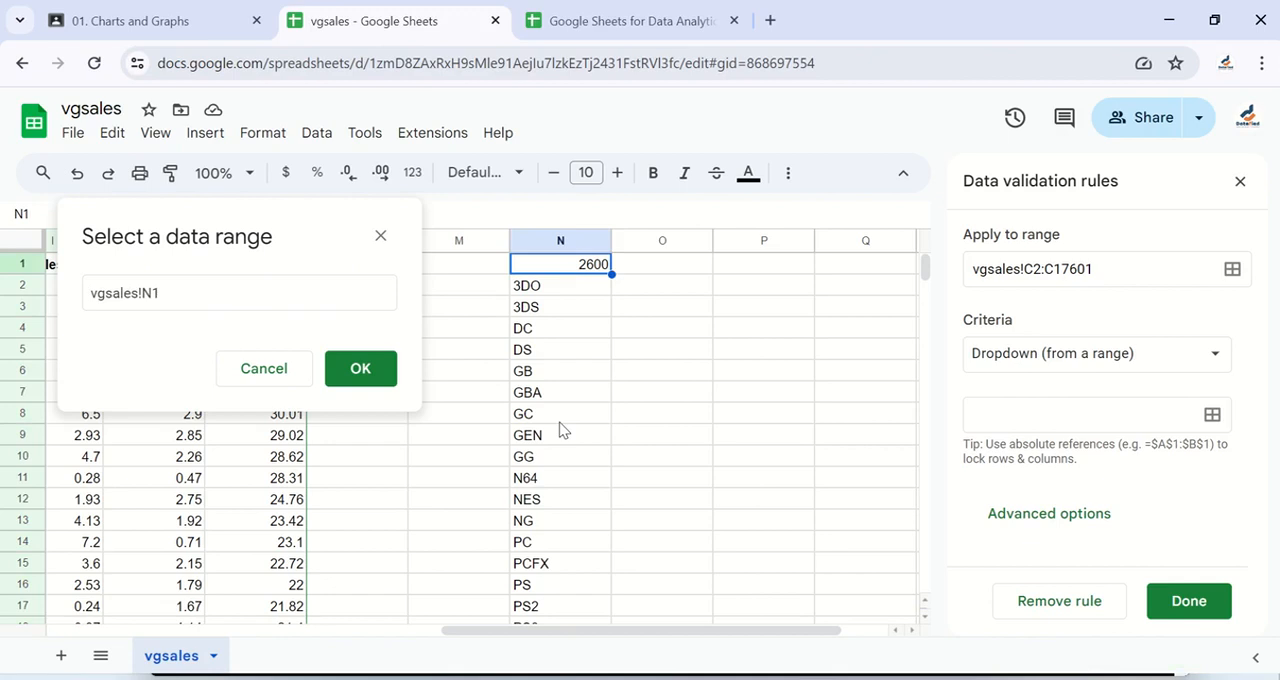
{"action": "scroll", "coordinate": [560, 430], "scroll_direction": "down", "scroll_amount": 3}
{"action": "scroll", "coordinate": [560, 428], "scroll_direction": "down", "scroll_amount": 4}
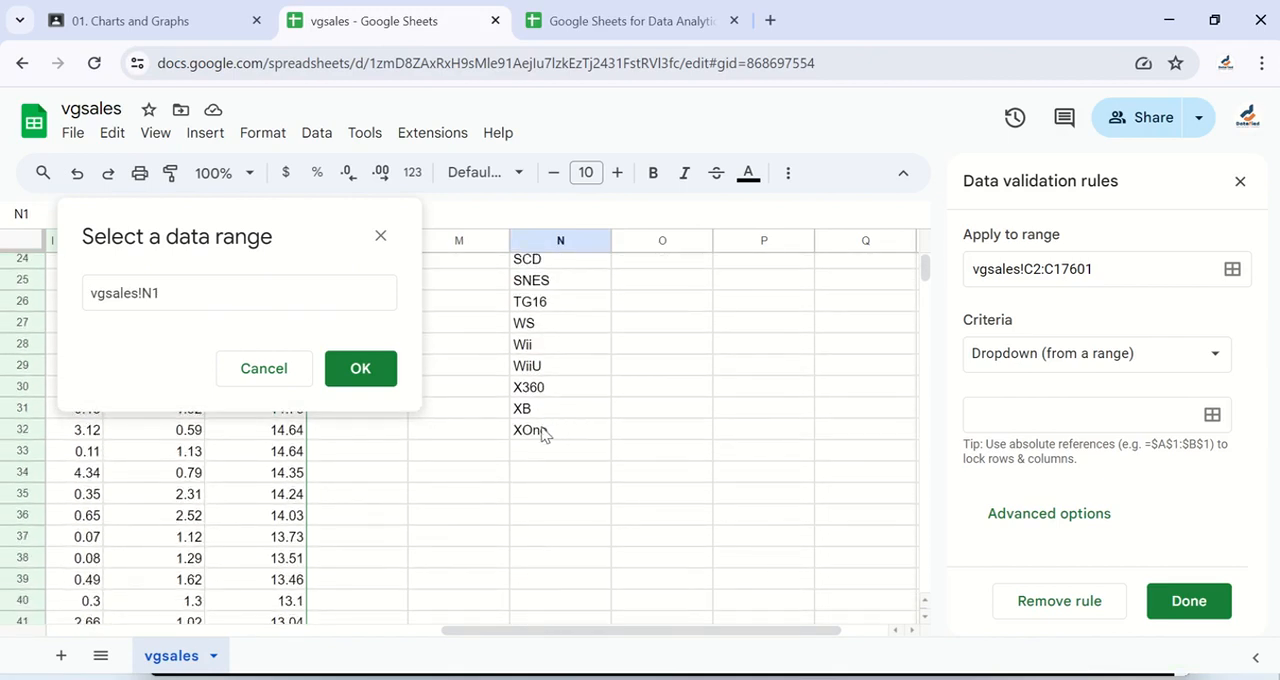
{"action": "left_click", "coordinate": [562, 434], "text": "shift"}
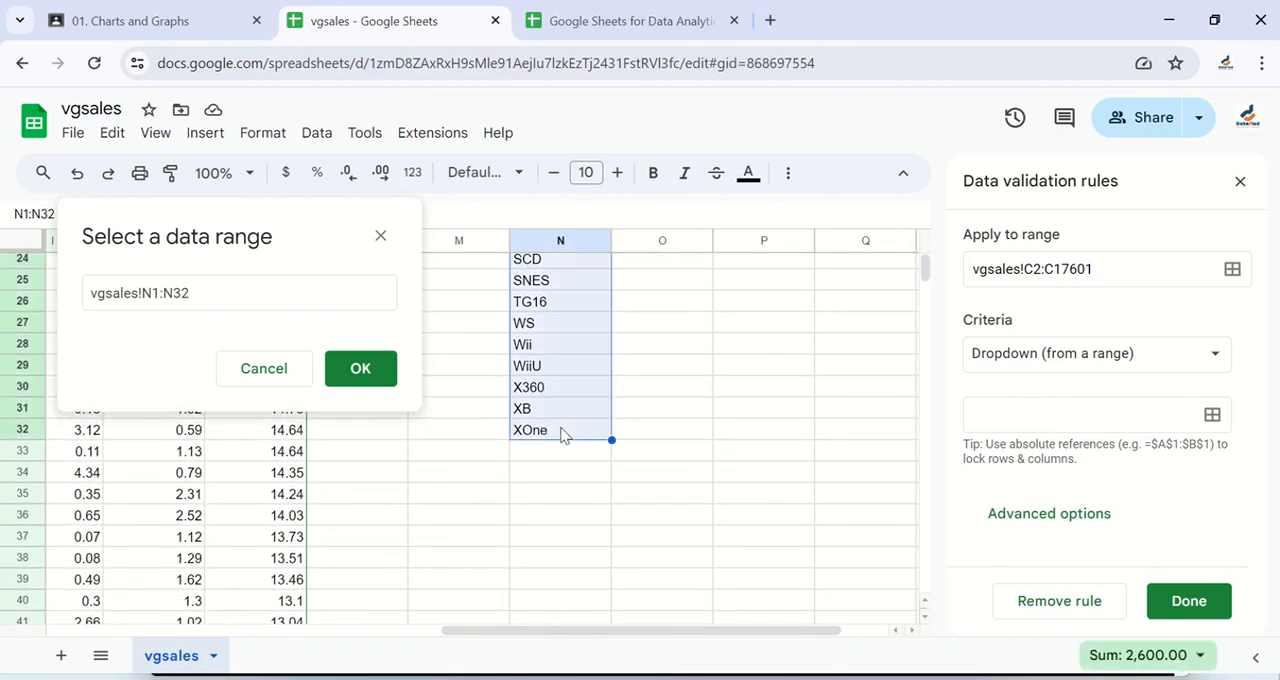
{"action": "scroll", "coordinate": [563, 357], "scroll_direction": "up", "scroll_amount": 8}
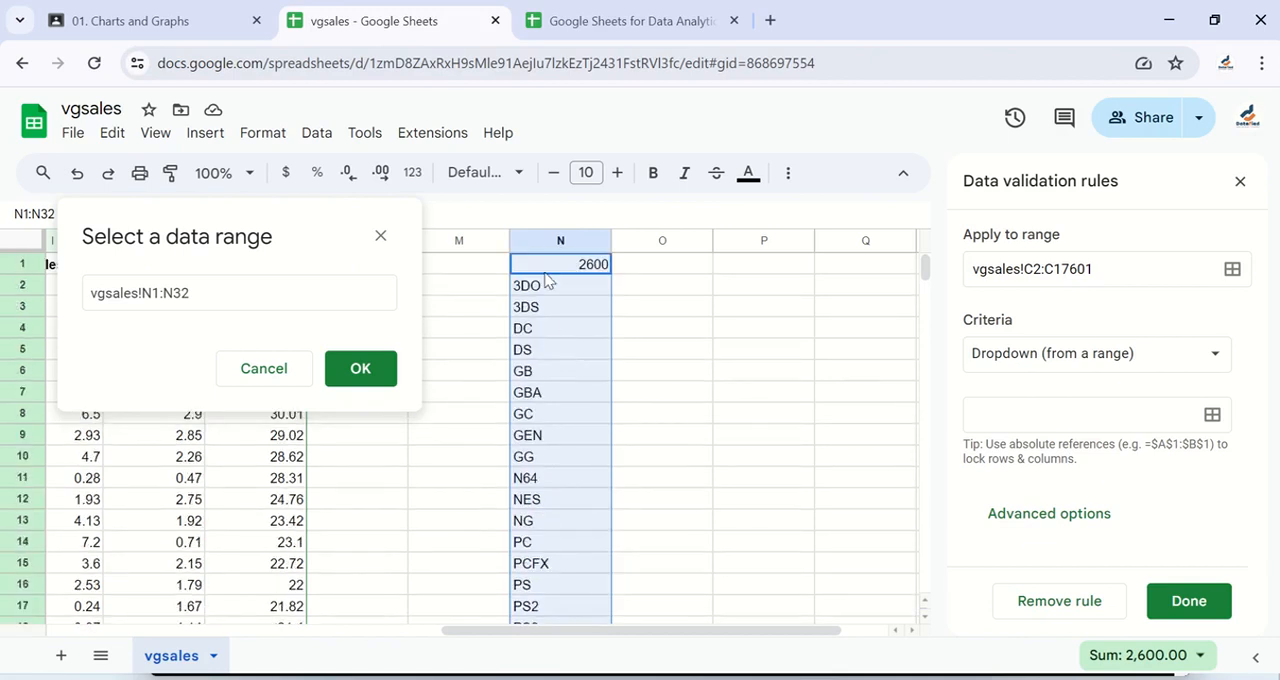
{"action": "scroll", "coordinate": [521, 425], "scroll_direction": "down", "scroll_amount": 6}
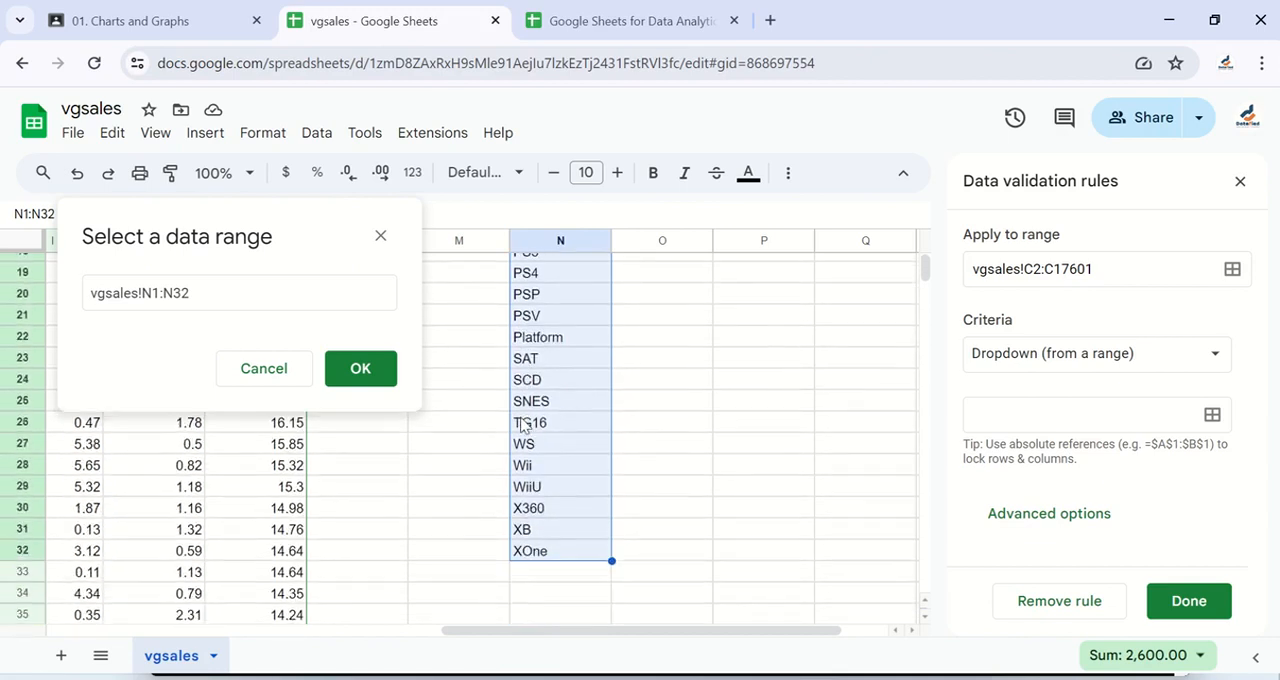
{"action": "scroll", "coordinate": [521, 425], "scroll_direction": "up", "scroll_amount": 2}
{"action": "scroll", "coordinate": [521, 425], "scroll_direction": "up", "scroll_amount": 4}
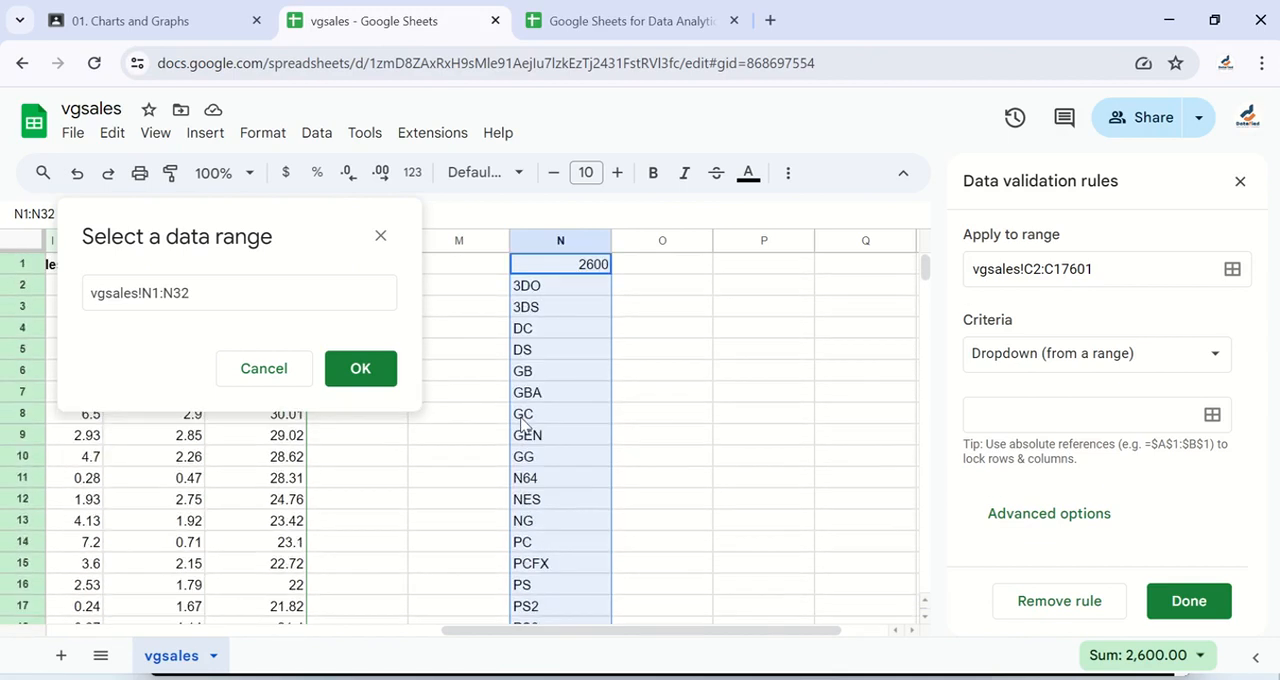
{"action": "scroll", "coordinate": [521, 425], "scroll_direction": "down", "scroll_amount": 3}
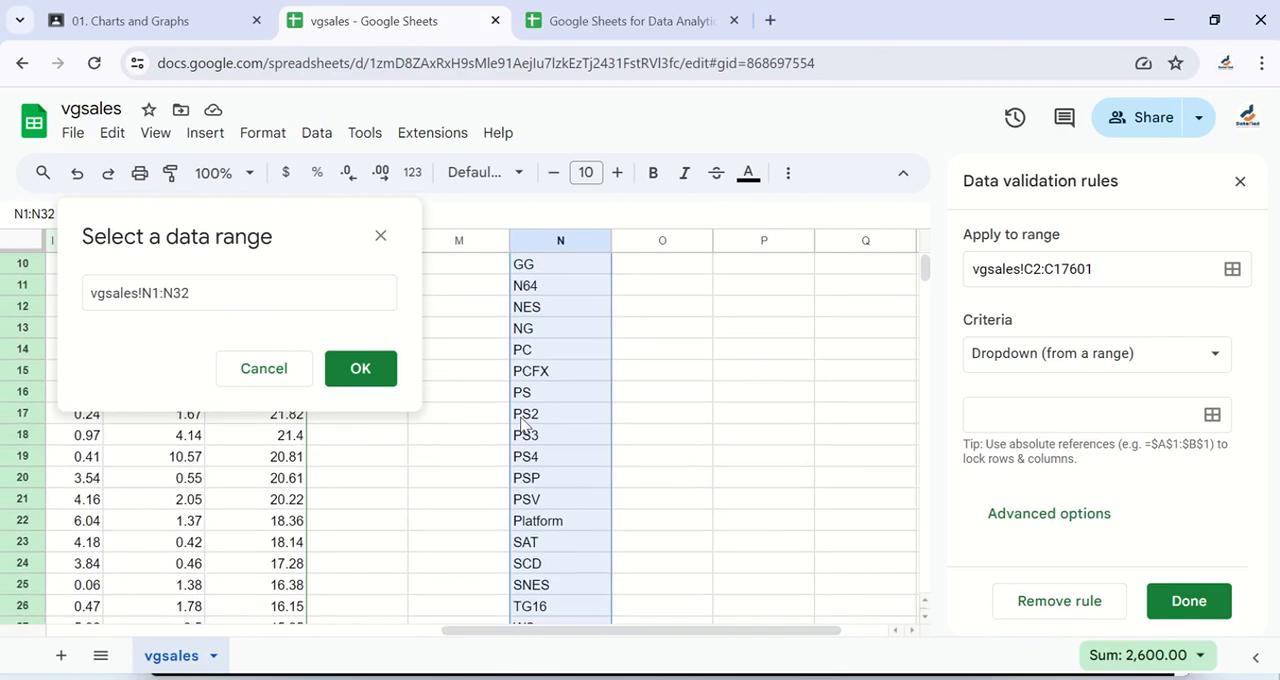
{"action": "left_click", "coordinate": [345, 373]}
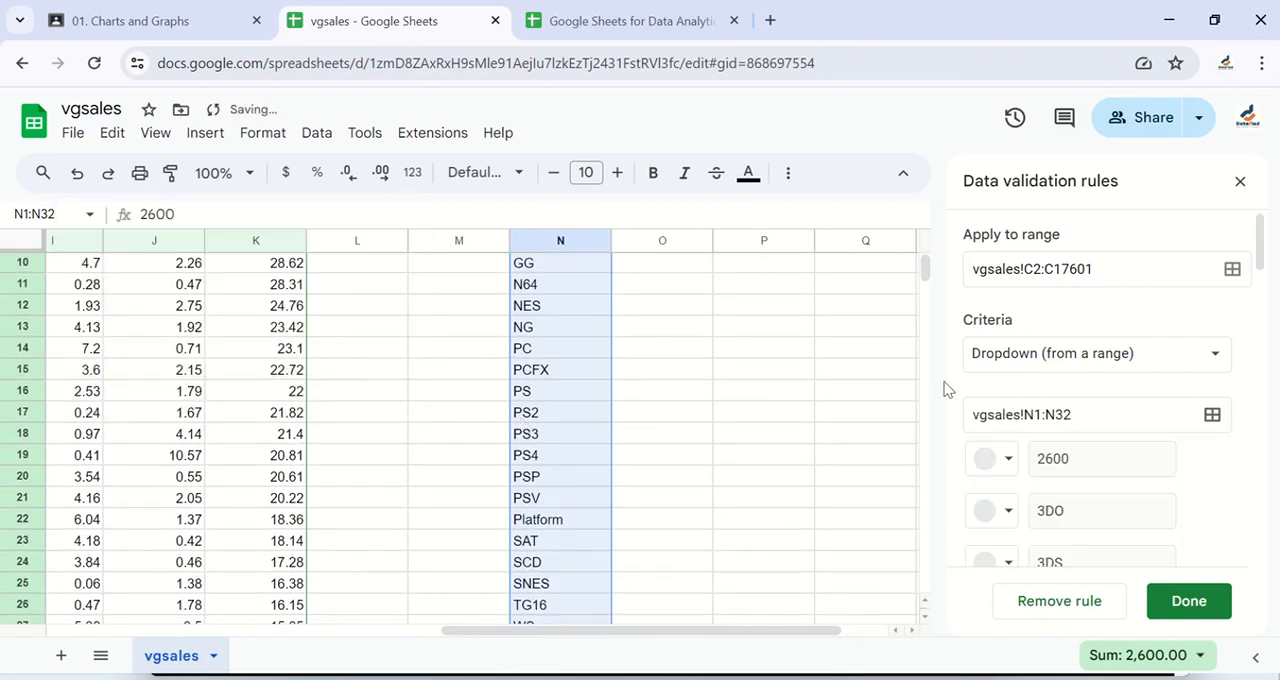
Step: Review the rule's dropdown options from 2600 to XOne and save the validation rule for the Platform column
{"action": "scroll", "coordinate": [1111, 514], "scroll_direction": "down", "scroll_amount": 5}
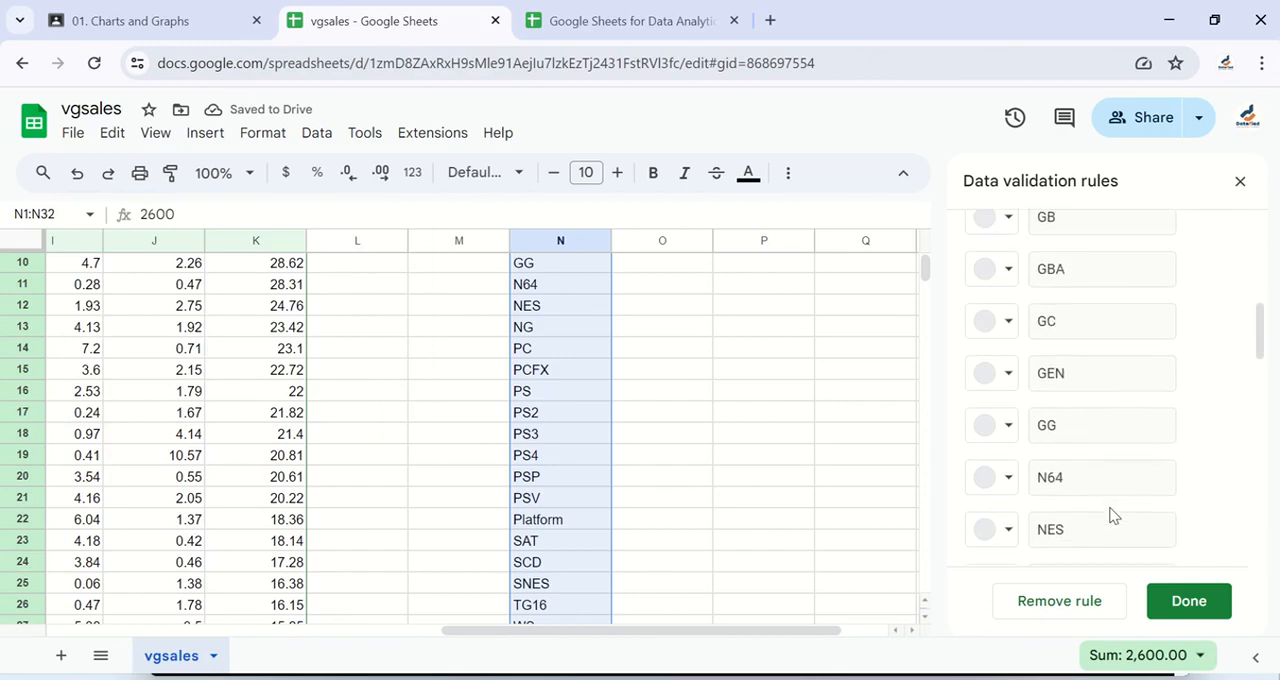
{"action": "scroll", "coordinate": [1113, 514], "scroll_direction": "down", "scroll_amount": 9}
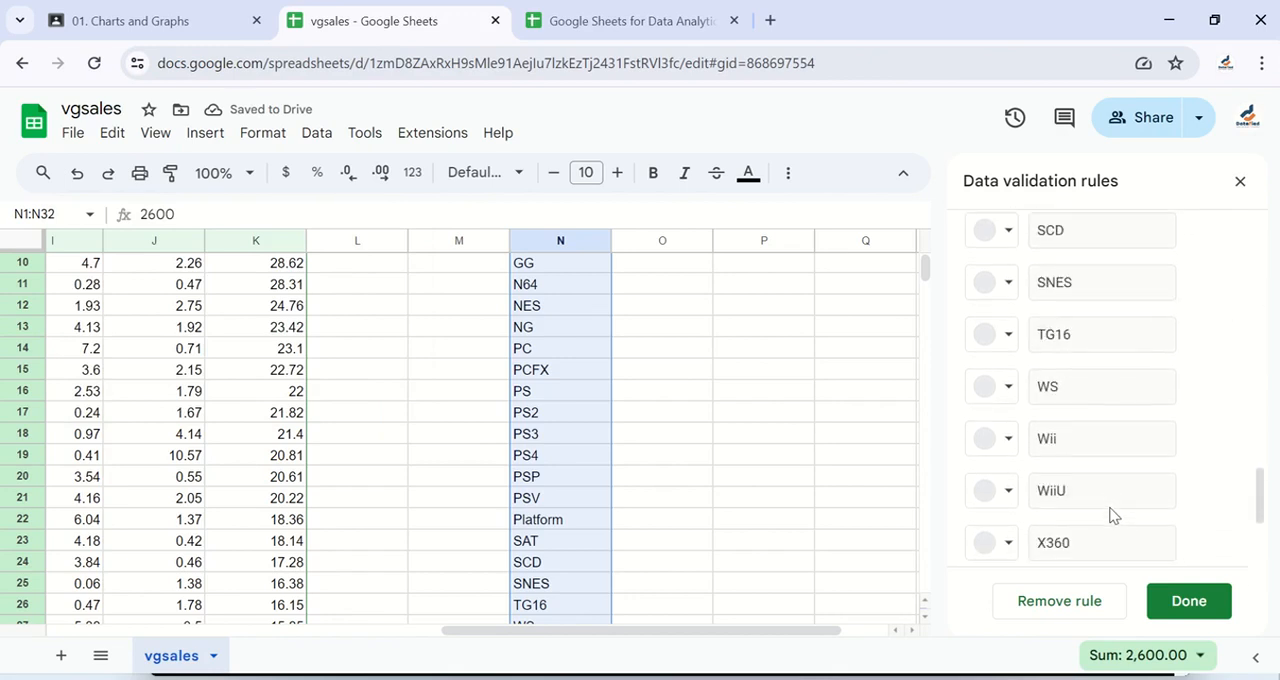
{"action": "scroll", "coordinate": [1113, 514], "scroll_direction": "down", "scroll_amount": 5}
{"action": "scroll", "coordinate": [470, 494], "scroll_direction": "left", "scroll_amount": 1}
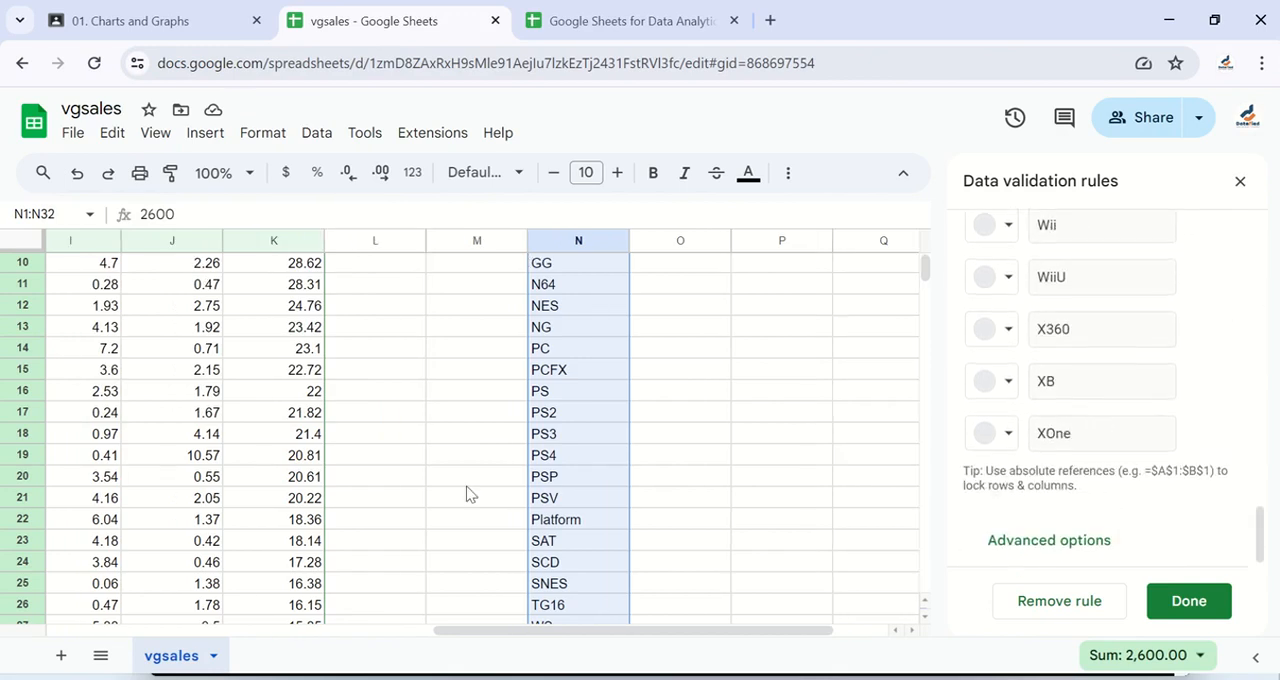
{"action": "scroll", "coordinate": [470, 494], "scroll_direction": "left", "scroll_amount": 8}
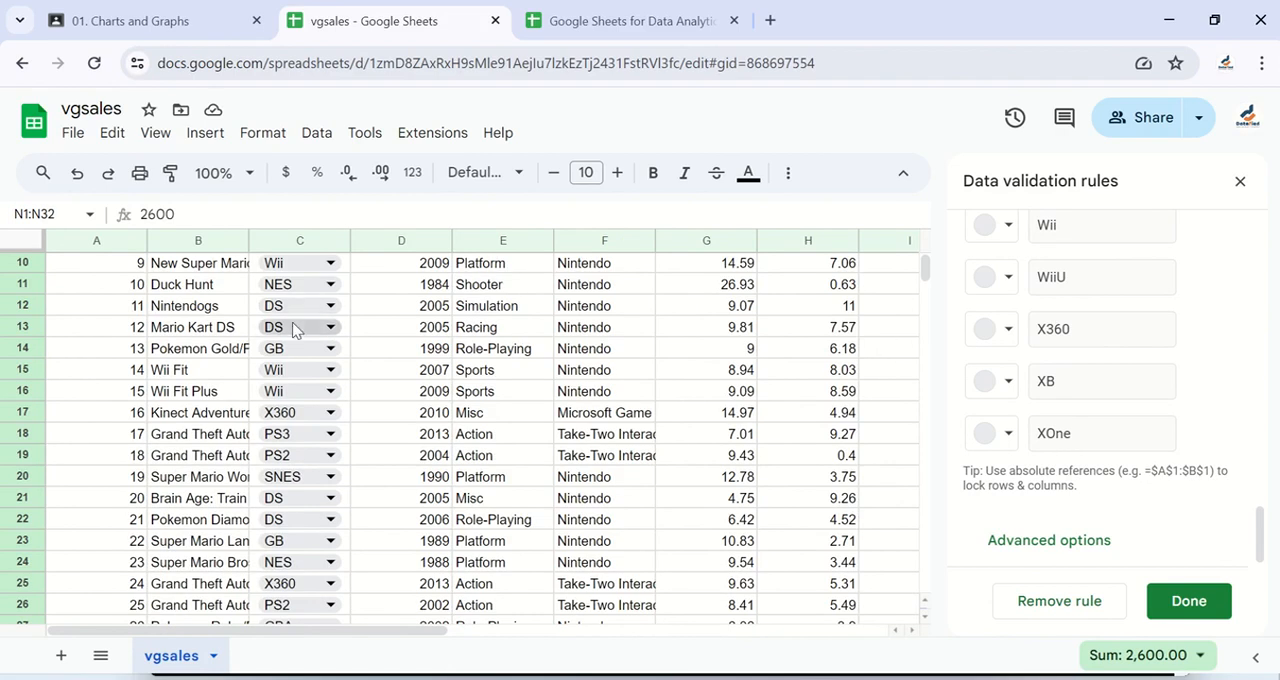
{"action": "scroll", "coordinate": [293, 330], "scroll_direction": "up", "scroll_amount": 3}
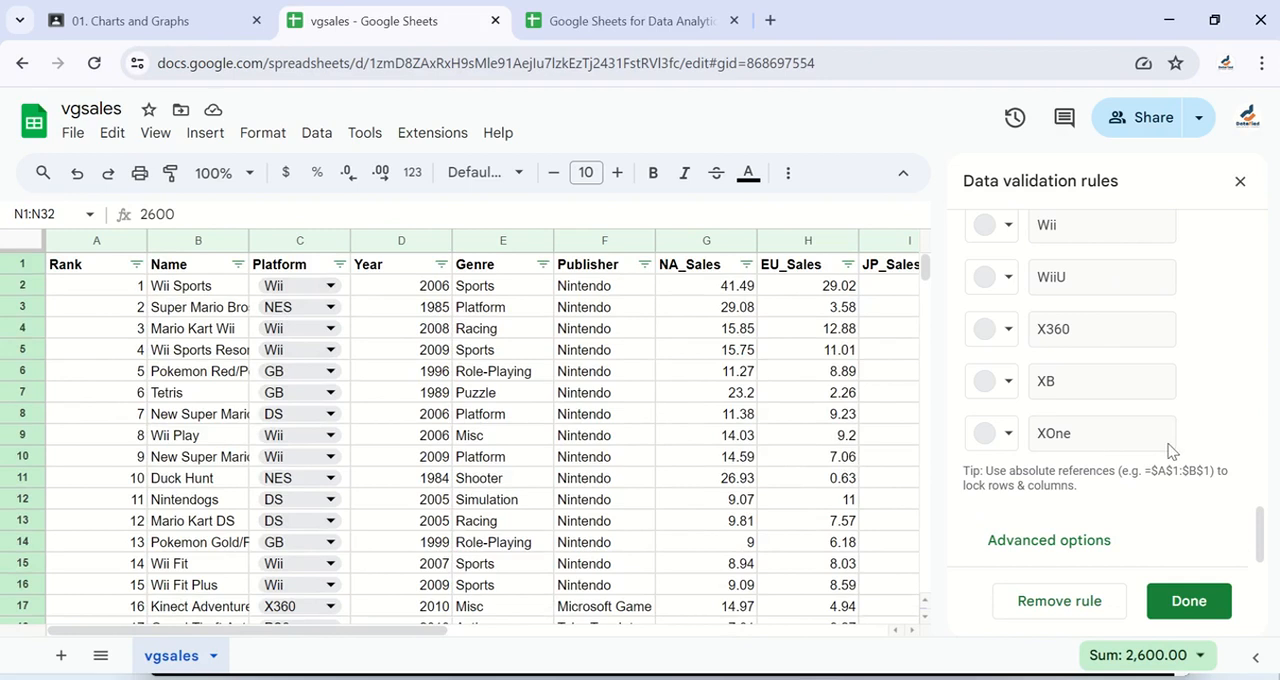
{"action": "scroll", "coordinate": [1182, 383], "scroll_direction": "up", "scroll_amount": 5}
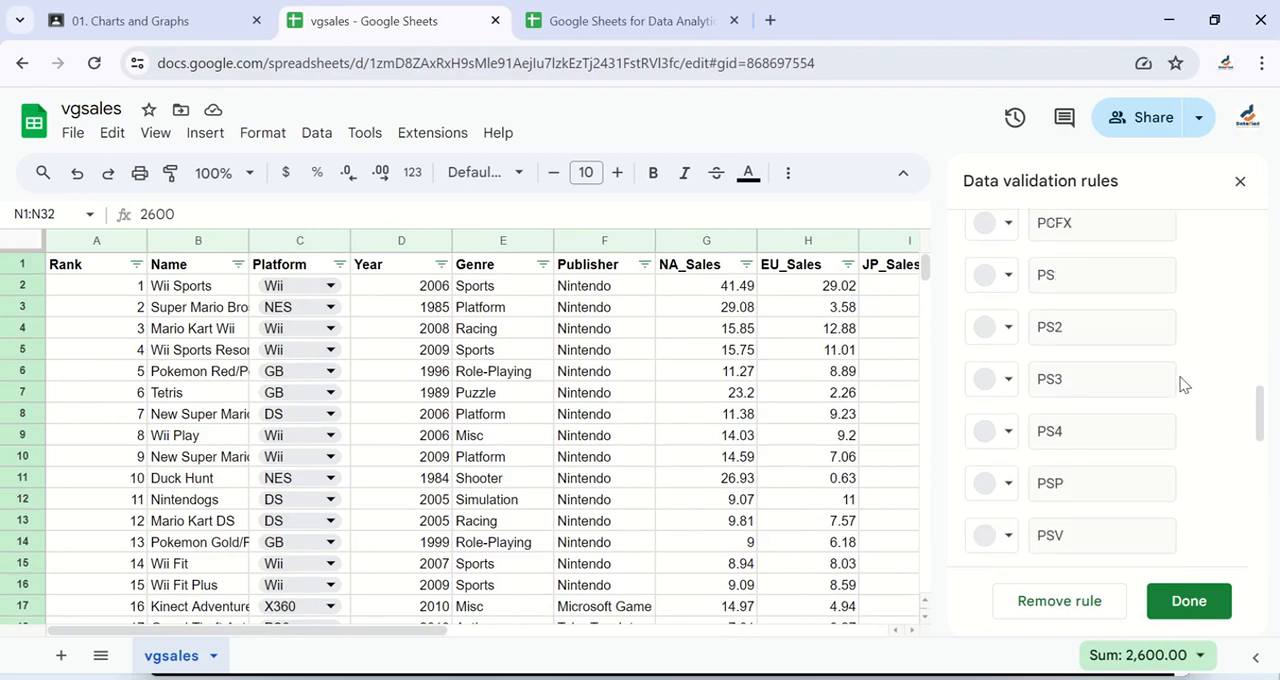
{"action": "scroll", "coordinate": [1182, 383], "scroll_direction": "up", "scroll_amount": 10}
{"action": "scroll", "coordinate": [1182, 385], "scroll_direction": "down", "scroll_amount": 5}
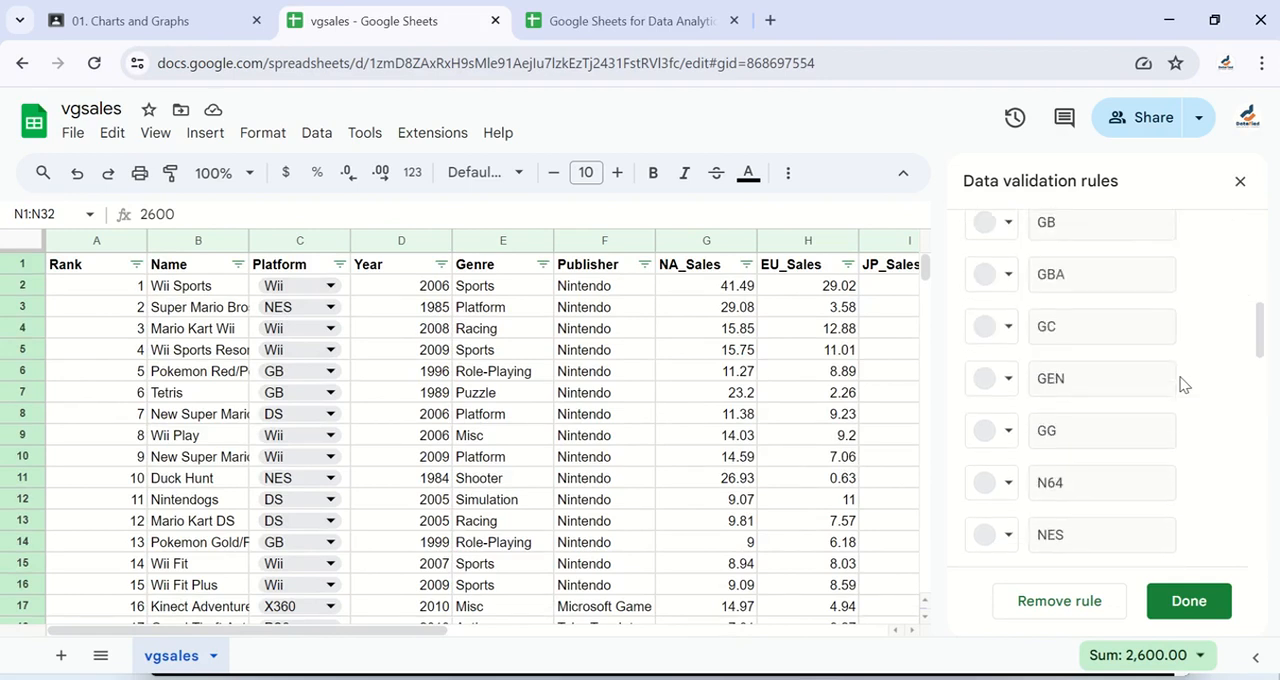
{"action": "scroll", "coordinate": [1182, 383], "scroll_direction": "down", "scroll_amount": 10}
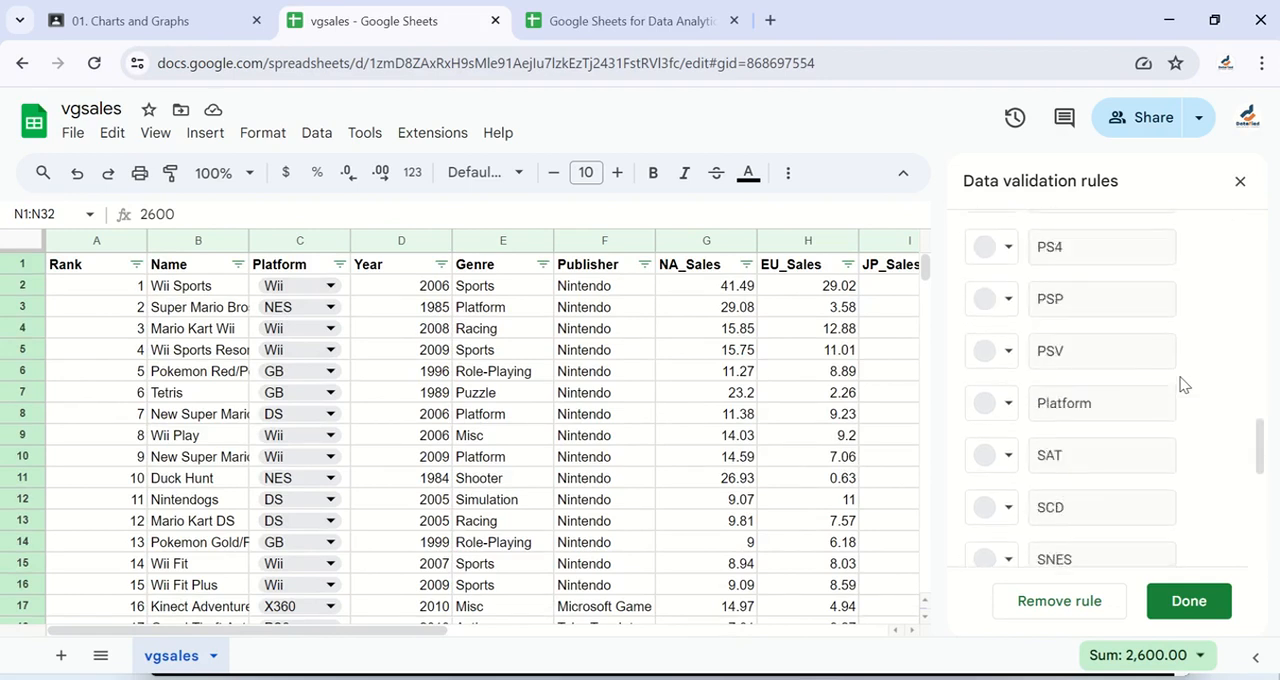
{"action": "left_click", "coordinate": [1186, 605]}
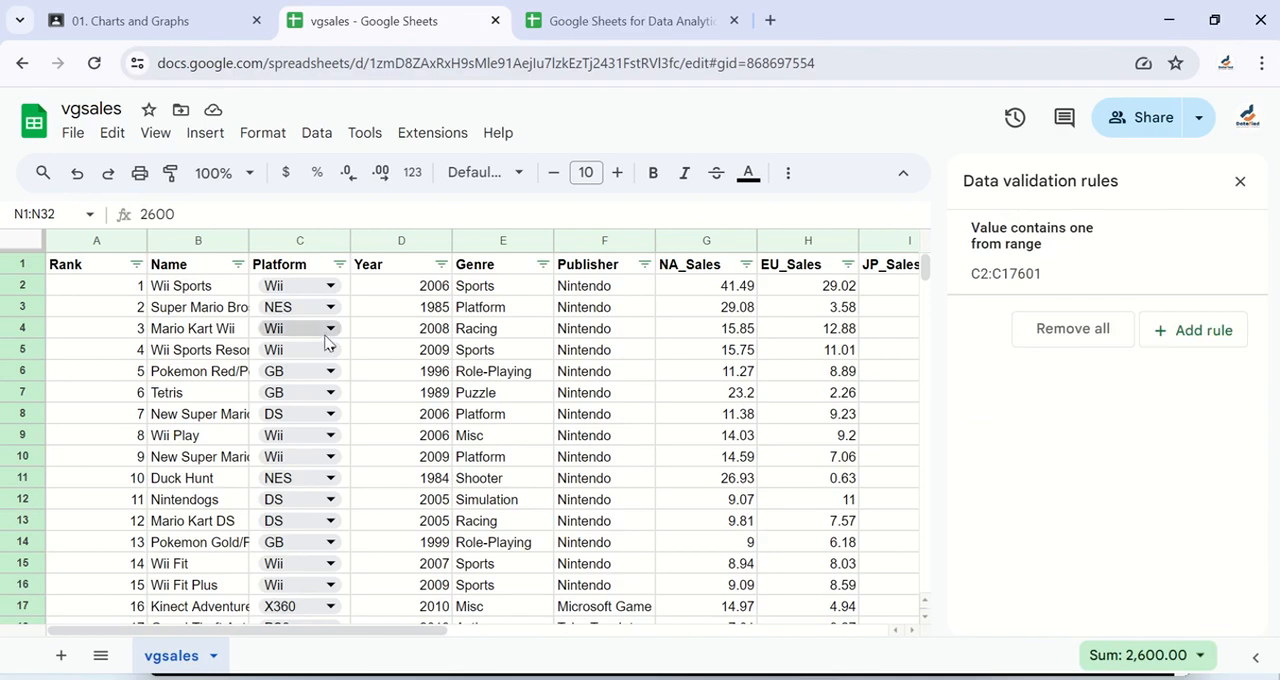
Step: Look through the platform options offered in cell C2's dropdown and choose Wii
{"action": "left_click", "coordinate": [333, 289]}
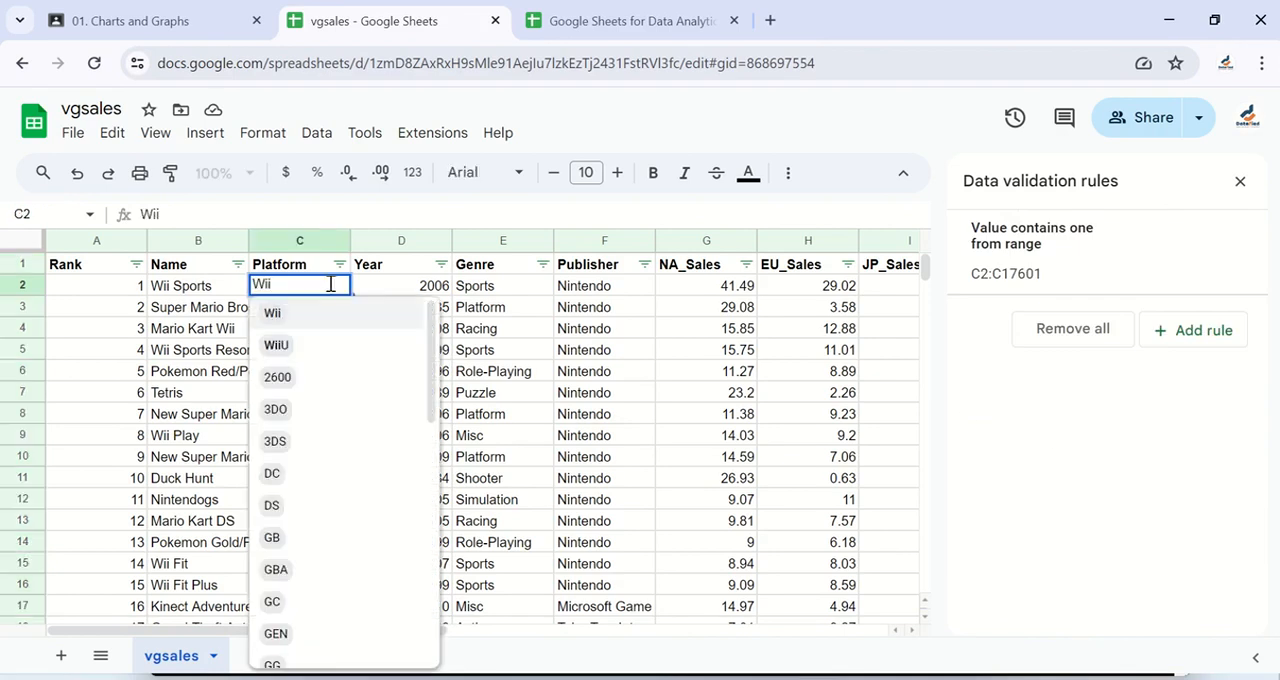
{"action": "scroll", "coordinate": [333, 546], "scroll_direction": "down", "scroll_amount": 3}
{"action": "scroll", "coordinate": [333, 546], "scroll_direction": "down", "scroll_amount": 5}
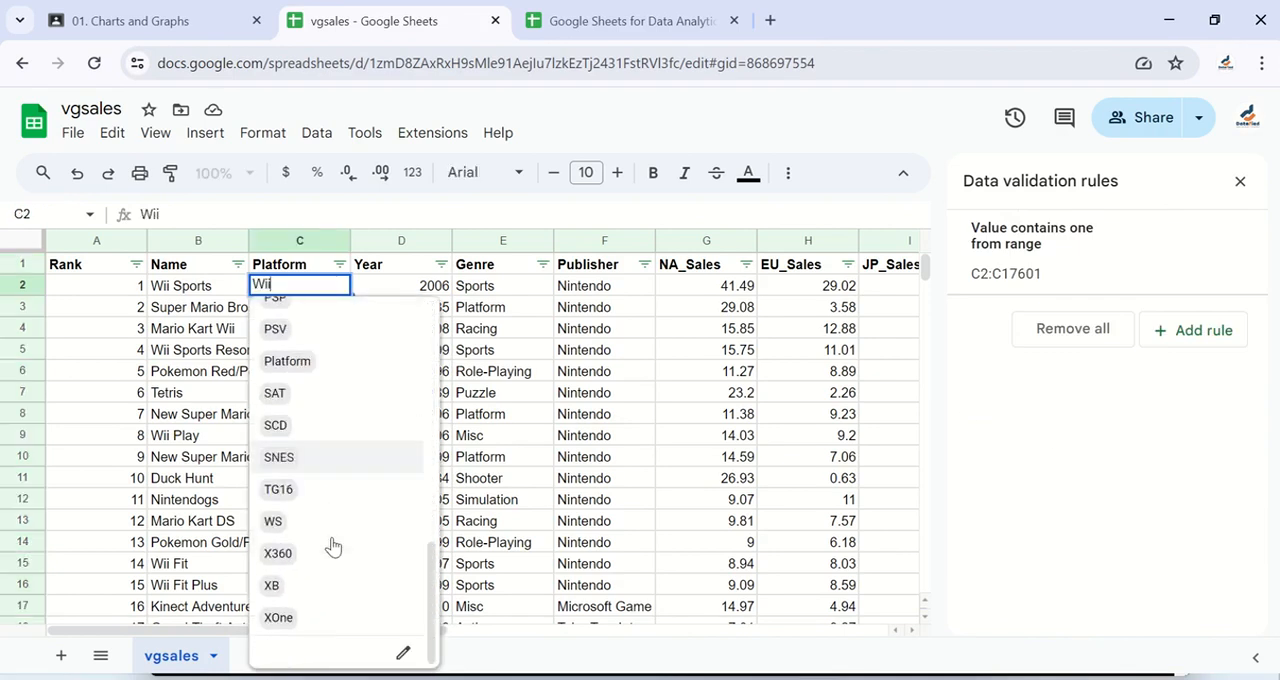
{"action": "scroll", "coordinate": [333, 546], "scroll_direction": "up", "scroll_amount": 8}
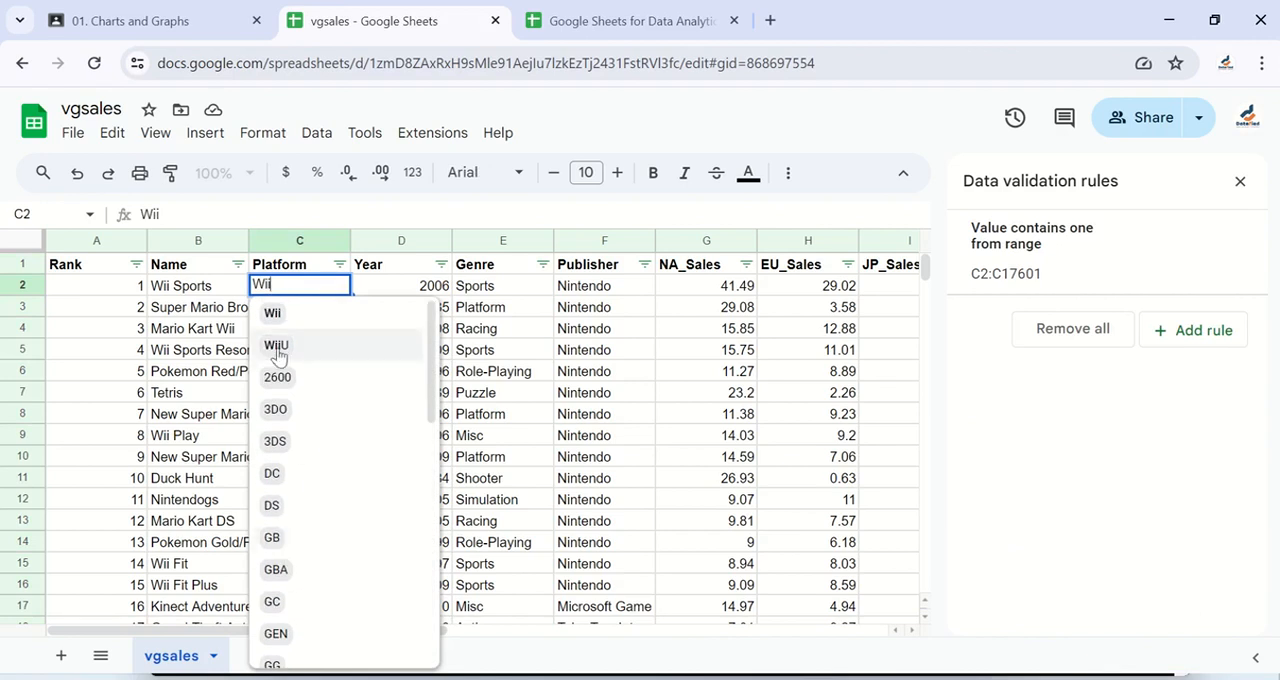
{"action": "left_click", "coordinate": [281, 314]}
Step: Check the Platform column's dropdowns from the first rows down to the last empty row at C17601
{"action": "scroll", "coordinate": [334, 416], "scroll_direction": "down", "scroll_amount": 2}
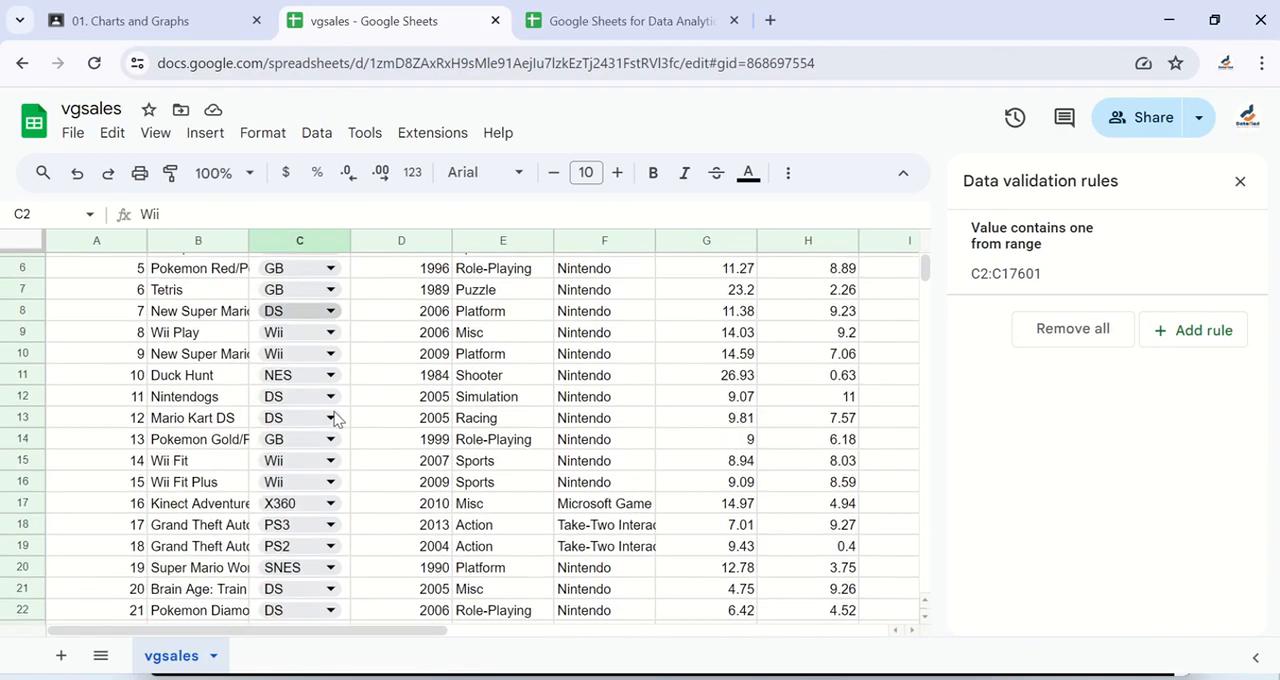
{"action": "scroll", "coordinate": [334, 416], "scroll_direction": "up", "scroll_amount": 2}
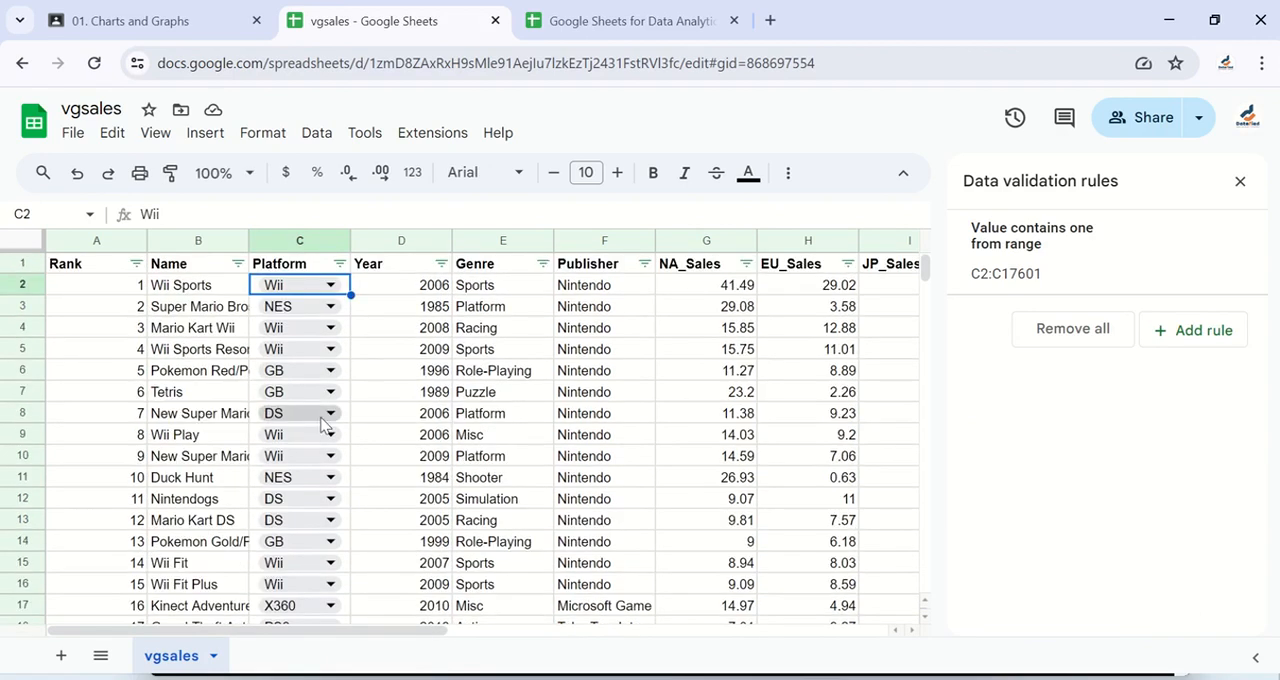
{"action": "key", "text": "shift+Down"}
{"action": "key", "text": "shift+Down"}
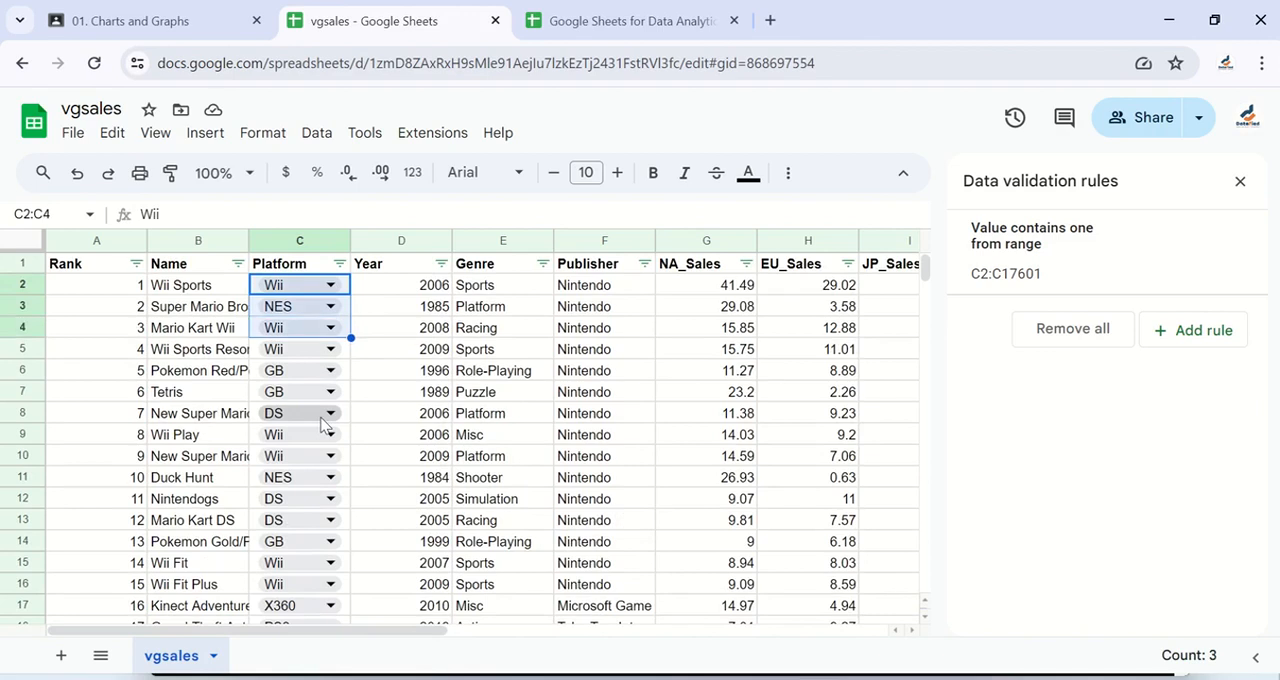
{"action": "key", "text": "ctrl+Down"}
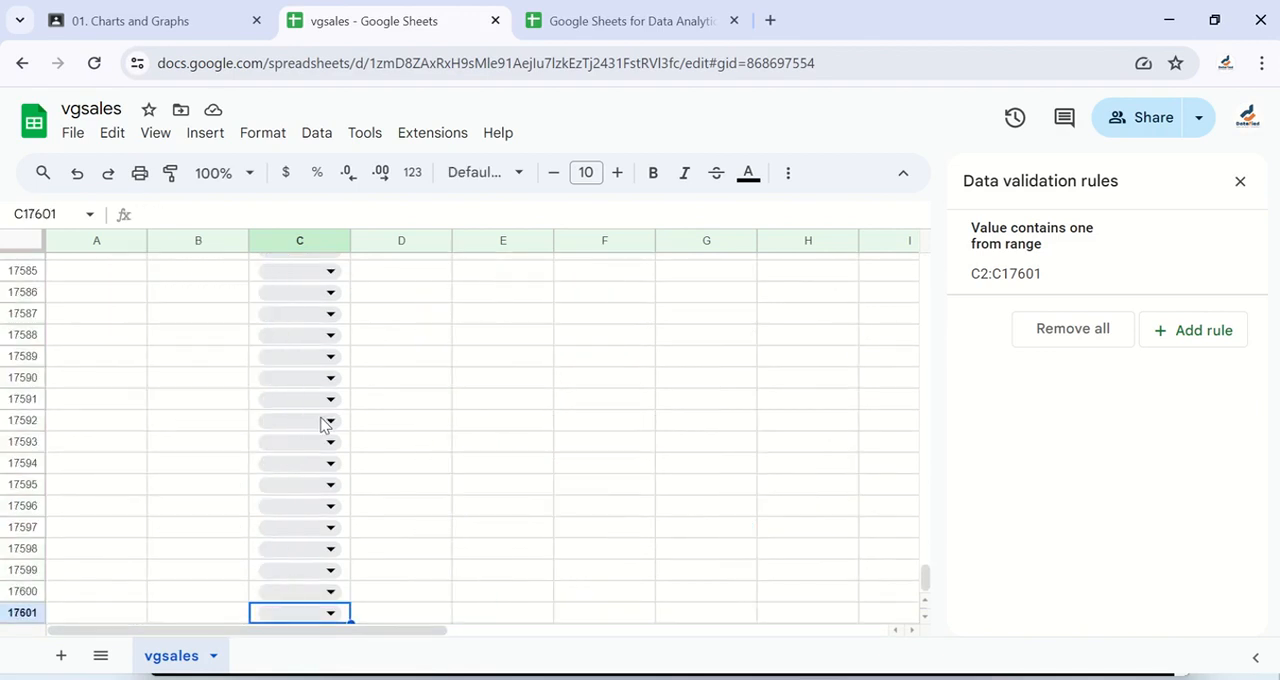
Step: Choose TG16 from the Platform dropdown in C16600, the first empty row below the data
{"action": "key", "text": "ctrl+Up"}
{"action": "scroll", "coordinate": [310, 410], "scroll_direction": "up", "scroll_amount": 2}
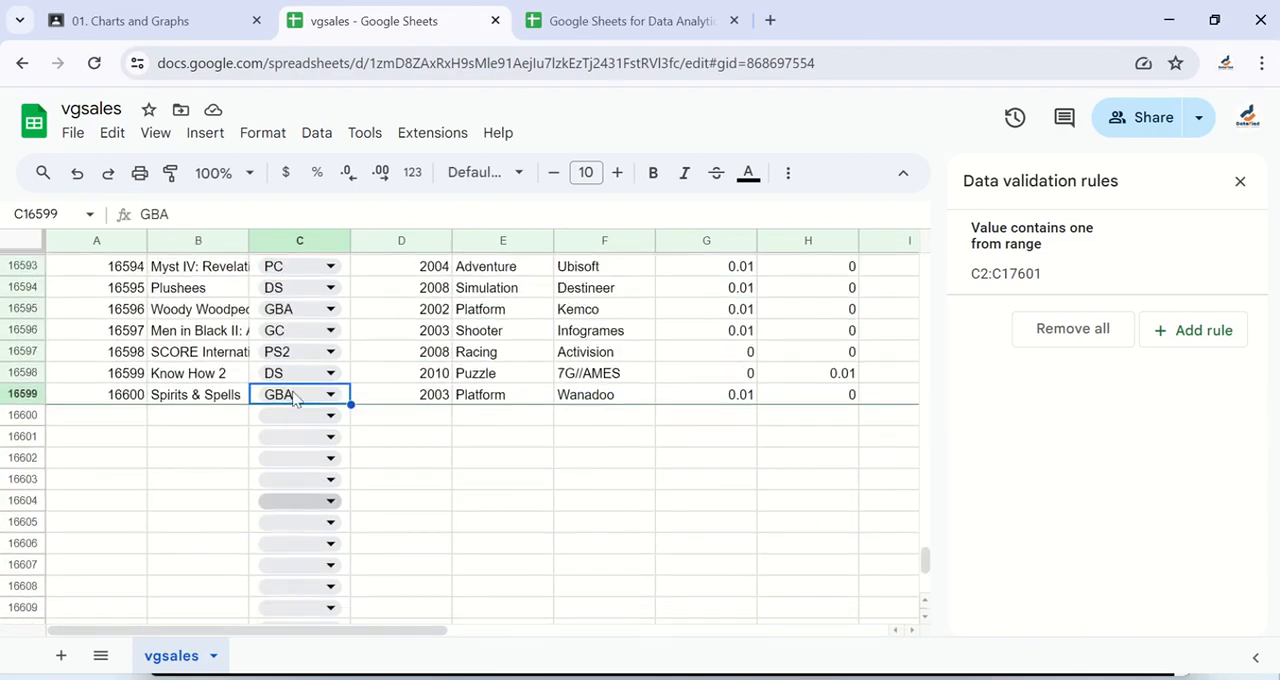
{"action": "scroll", "coordinate": [330, 425], "scroll_direction": "down", "scroll_amount": 3}
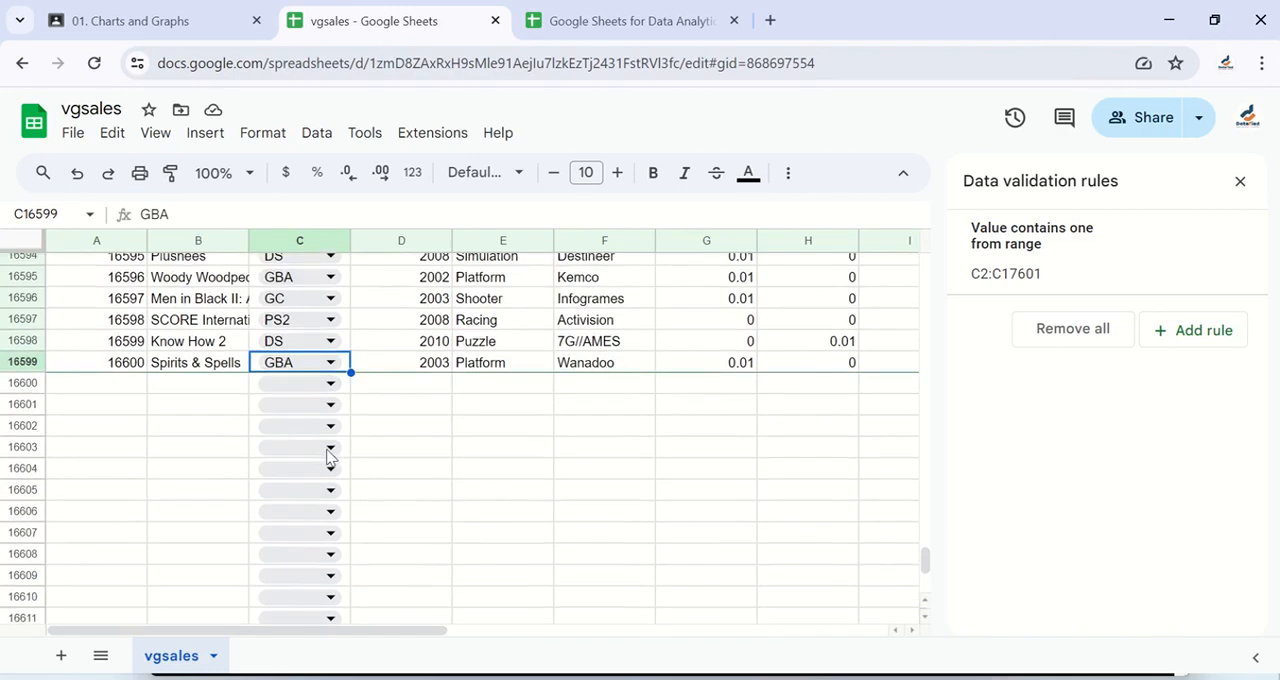
{"action": "scroll", "coordinate": [330, 450], "scroll_direction": "up", "scroll_amount": 4}
{"action": "scroll", "coordinate": [330, 457], "scroll_direction": "down", "scroll_amount": 1}
{"action": "scroll", "coordinate": [330, 457], "scroll_direction": "down", "scroll_amount": 2}
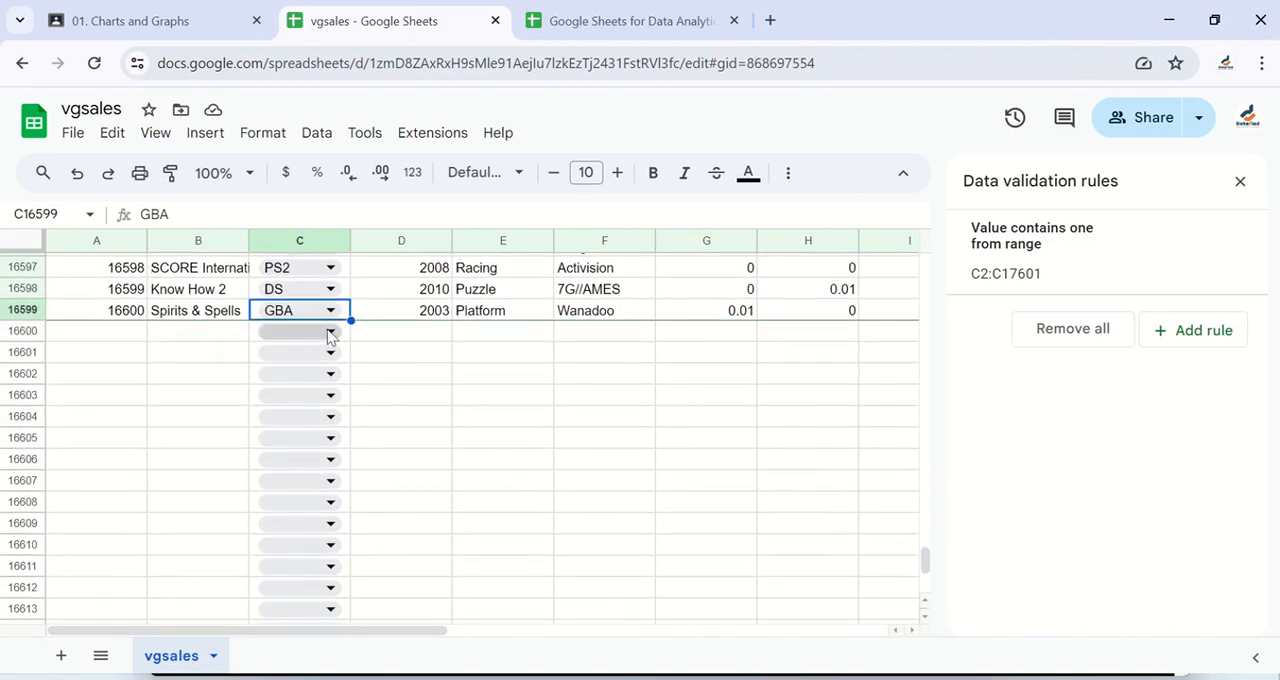
{"action": "left_click", "coordinate": [330, 332]}
{"action": "scroll", "coordinate": [320, 540], "scroll_direction": "down", "scroll_amount": 1}
{"action": "scroll", "coordinate": [320, 544], "scroll_direction": "down", "scroll_amount": 6}
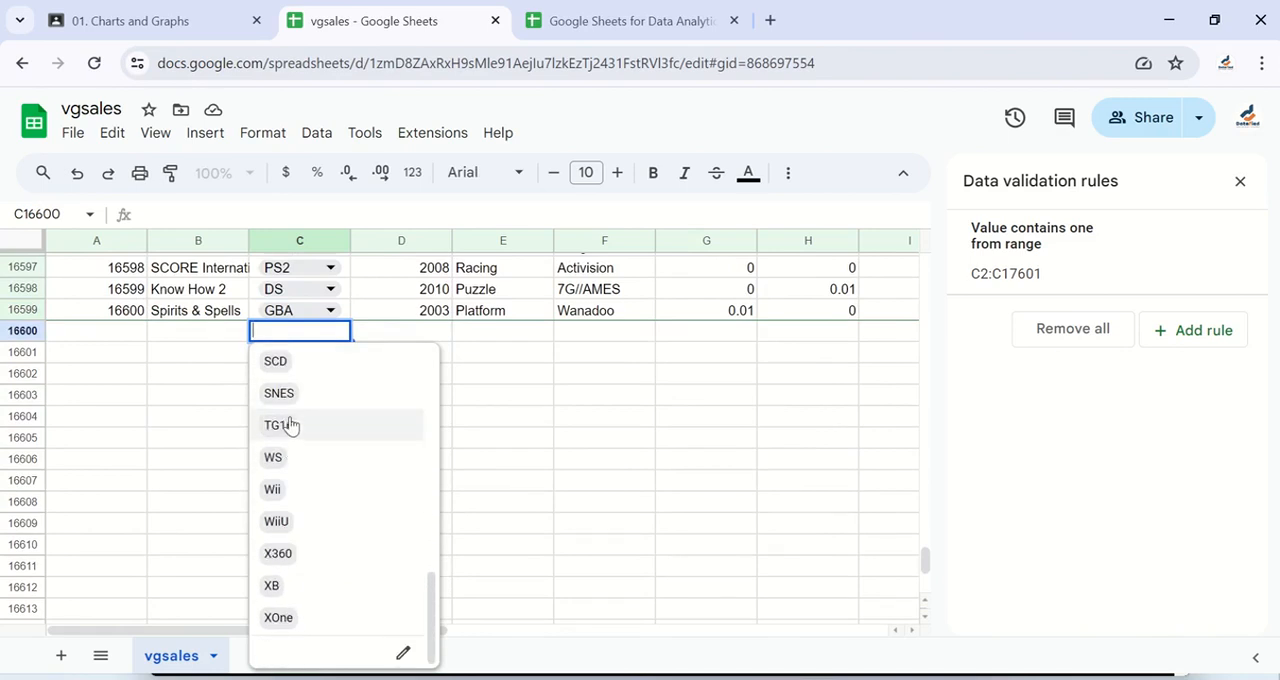
{"action": "left_click", "coordinate": [290, 426]}
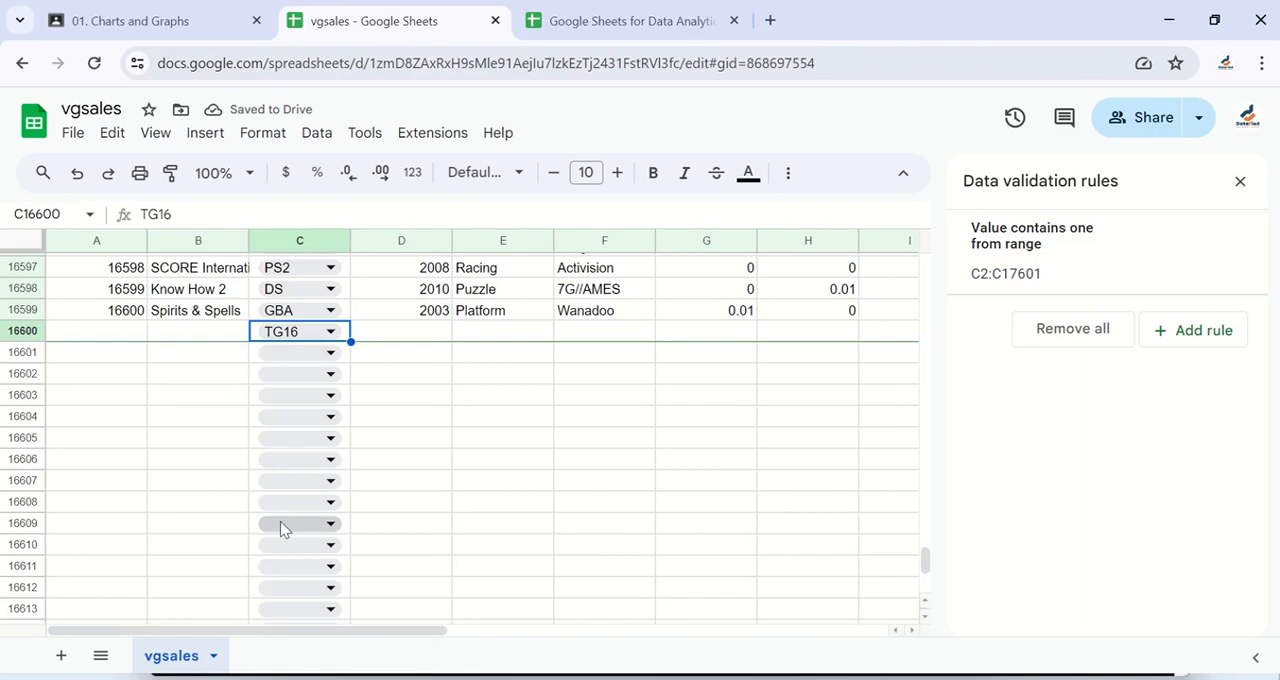
Step: Try to enter House, a value outside the platform list, in cell C16600 and dismiss the resulting message
{"action": "type", "text": "Hourse"}
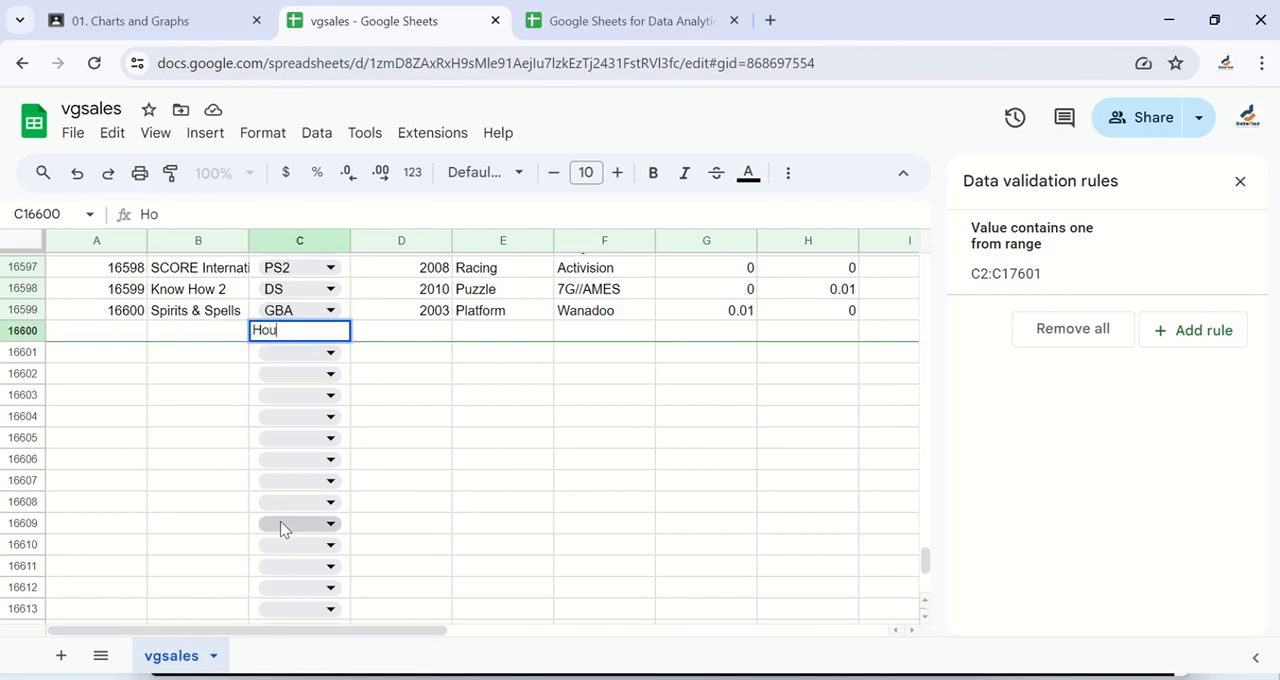
{"action": "key", "text": "BackSpace"}
{"action": "key", "text": "BackSpace"}
{"action": "key", "text": "BackSpace"}
{"action": "type", "text": "se"}
{"action": "key", "text": "Return"}
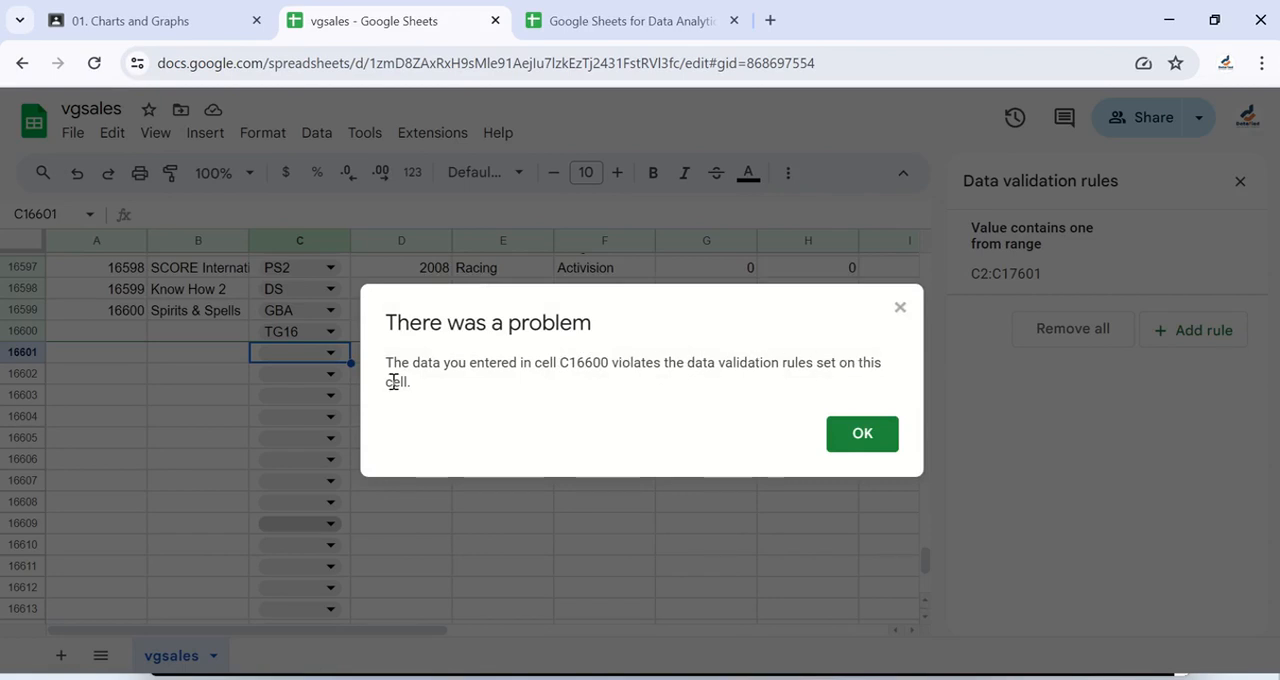
{"action": "left_click", "coordinate": [859, 436]}
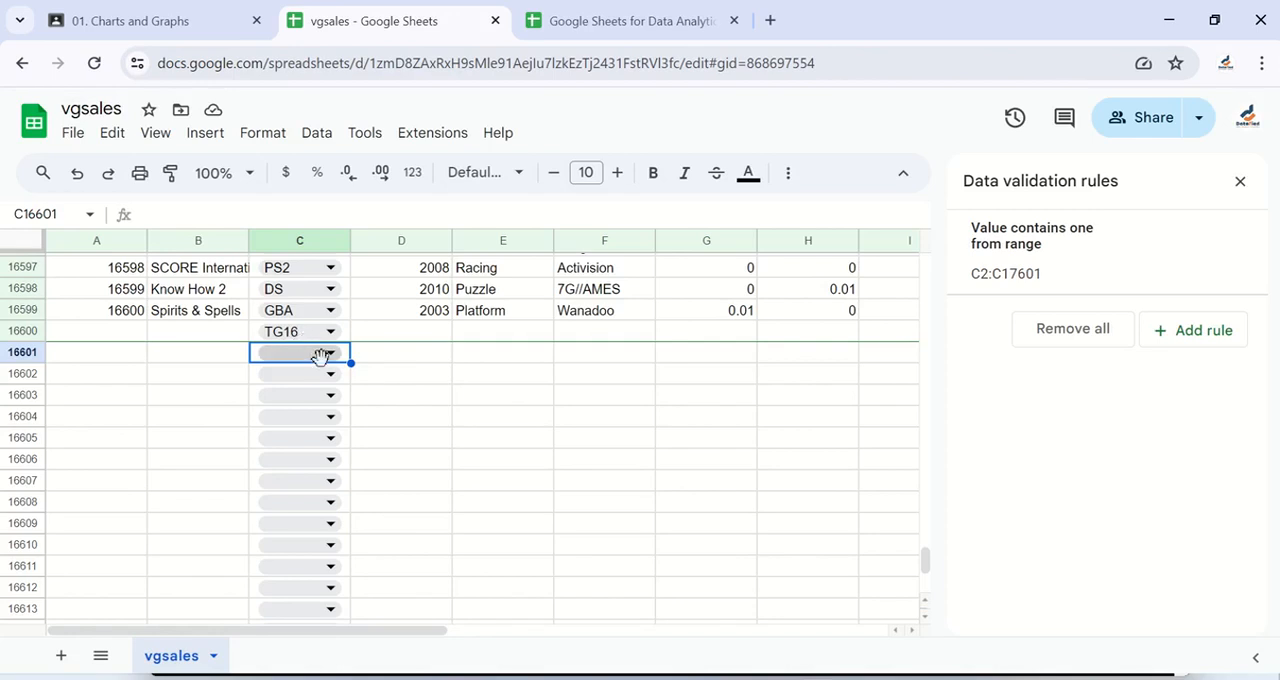
Step: Turn on help text for a selected cell in the advanced options of the C2:C17601 validation rule
{"action": "left_click", "coordinate": [1115, 270]}
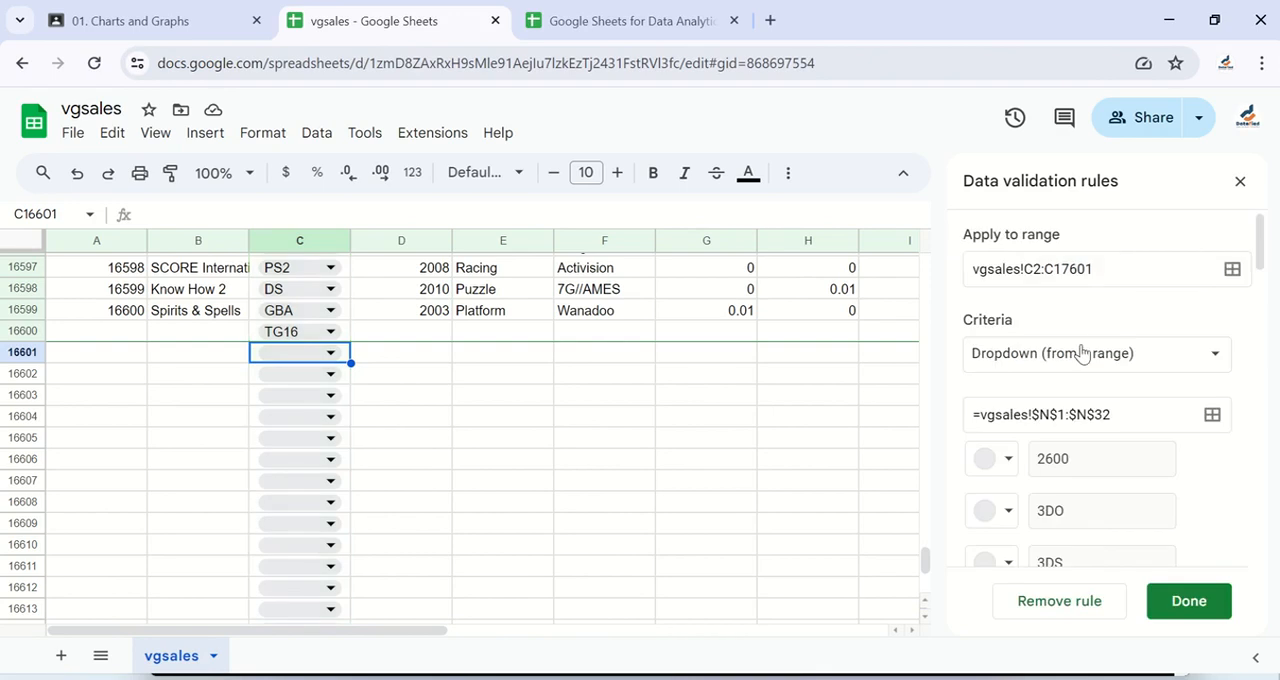
{"action": "scroll", "coordinate": [1080, 351], "scroll_direction": "down", "scroll_amount": 5}
{"action": "scroll", "coordinate": [1083, 351], "scroll_direction": "down", "scroll_amount": 10}
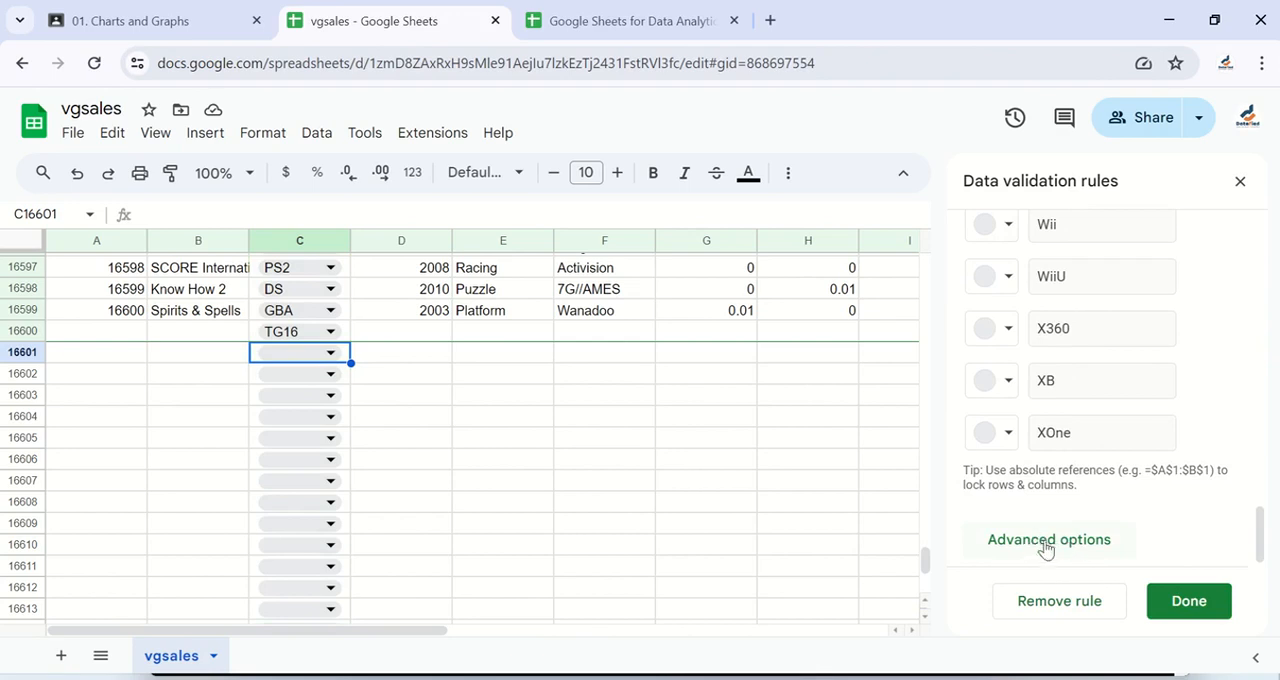
{"action": "left_click", "coordinate": [1045, 543]}
{"action": "scroll", "coordinate": [1093, 500], "scroll_direction": "down", "scroll_amount": 2}
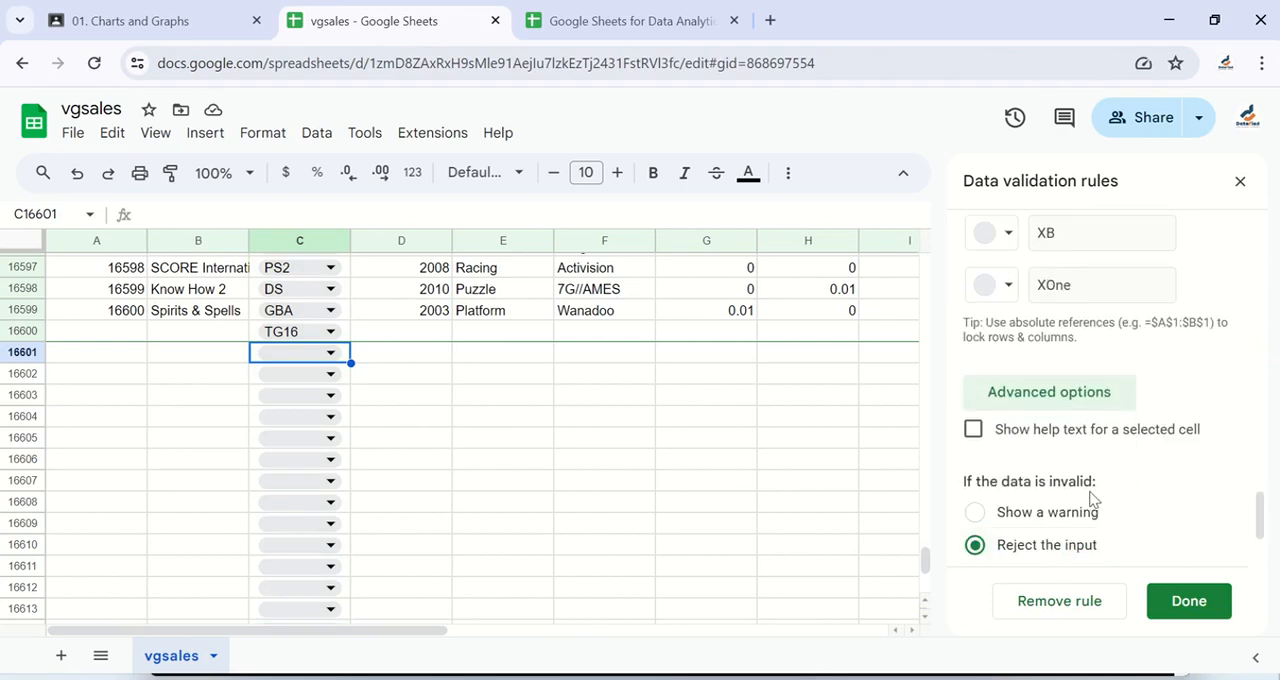
{"action": "scroll", "coordinate": [1089, 449], "scroll_direction": "down", "scroll_amount": 1}
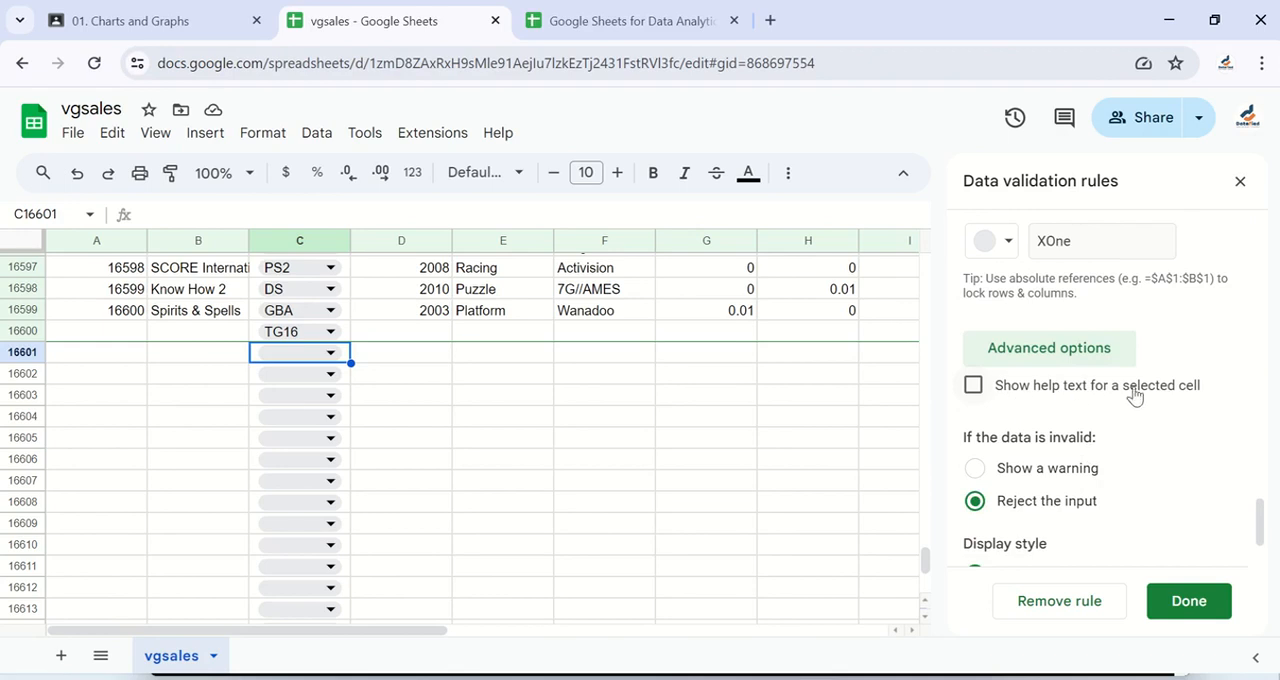
{"action": "left_click", "coordinate": [972, 388]}
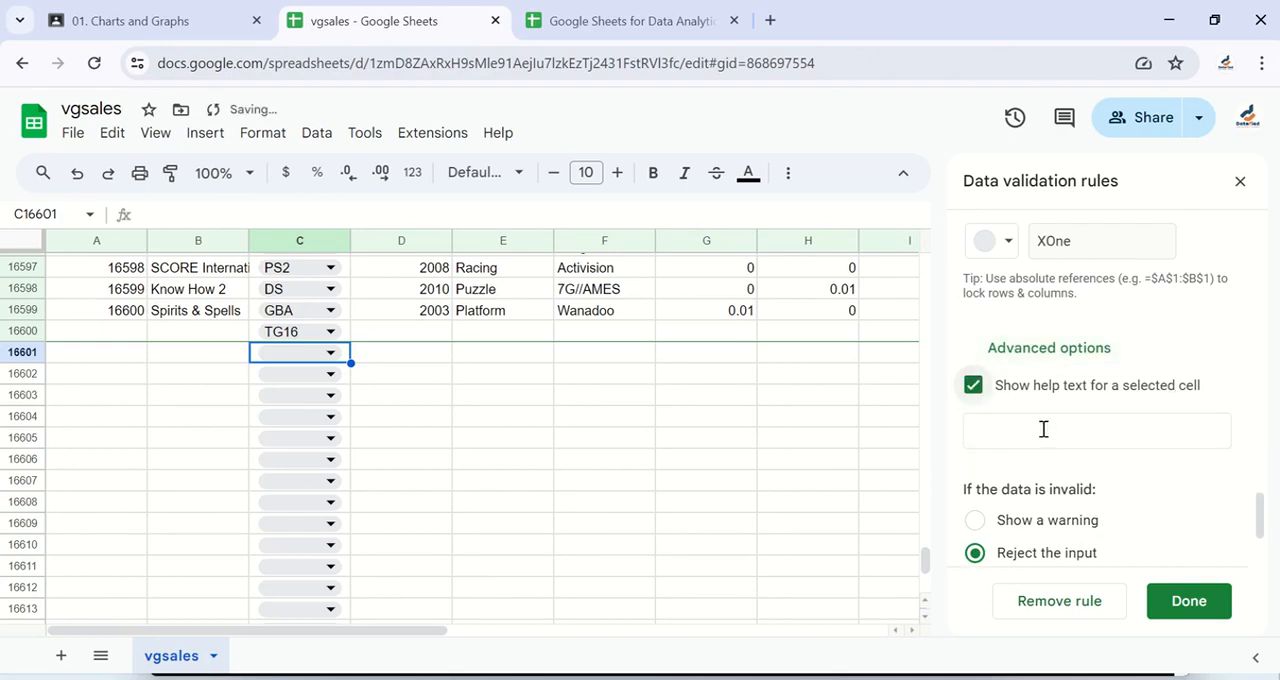
Step: Set the rule's help text to "Select an item from the drop-down list." and save the rule
{"action": "left_click", "coordinate": [1014, 440]}
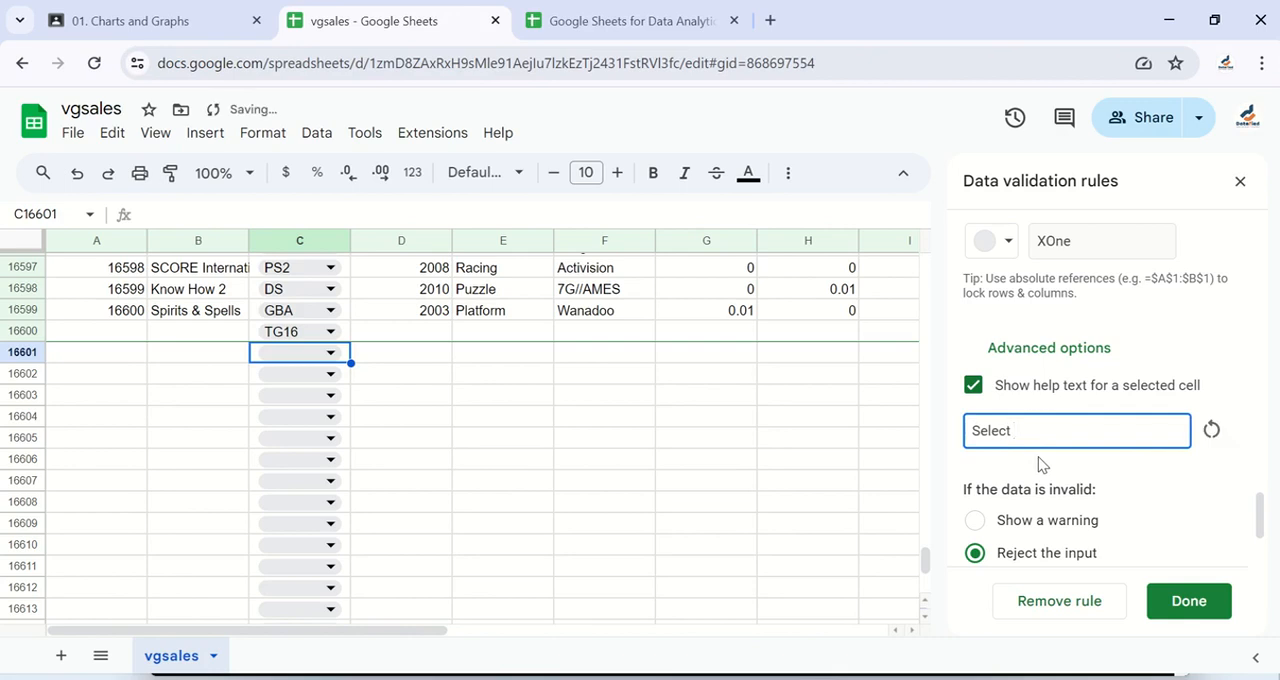
{"action": "type", "text": "em of"}
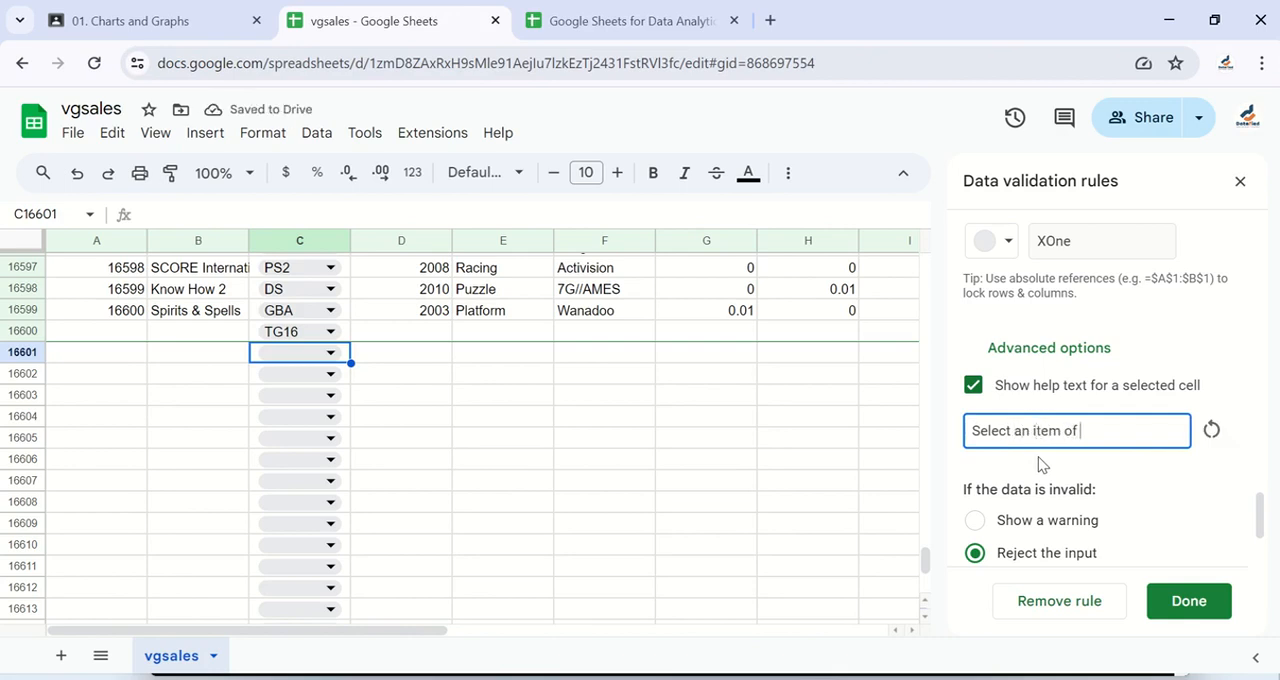
{"action": "key", "text": "BackSpace"}
{"action": "key", "text": "BackSpace"}
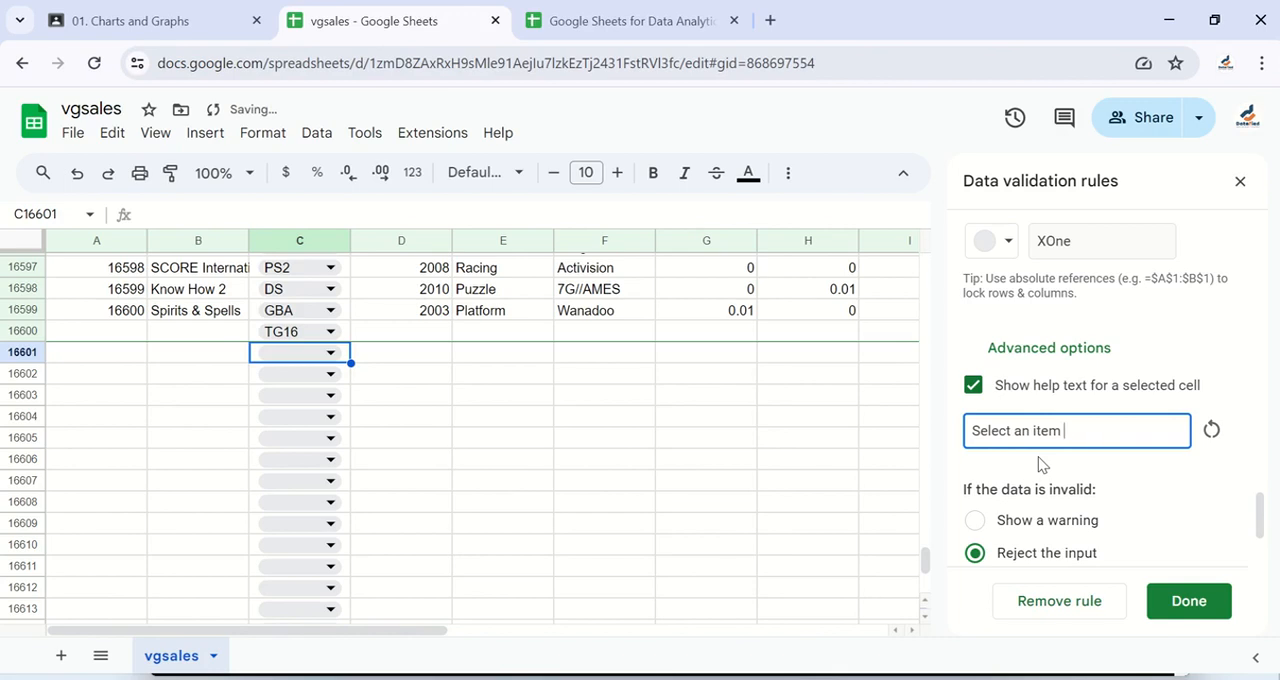
{"action": "type", "text": "from the dr"}
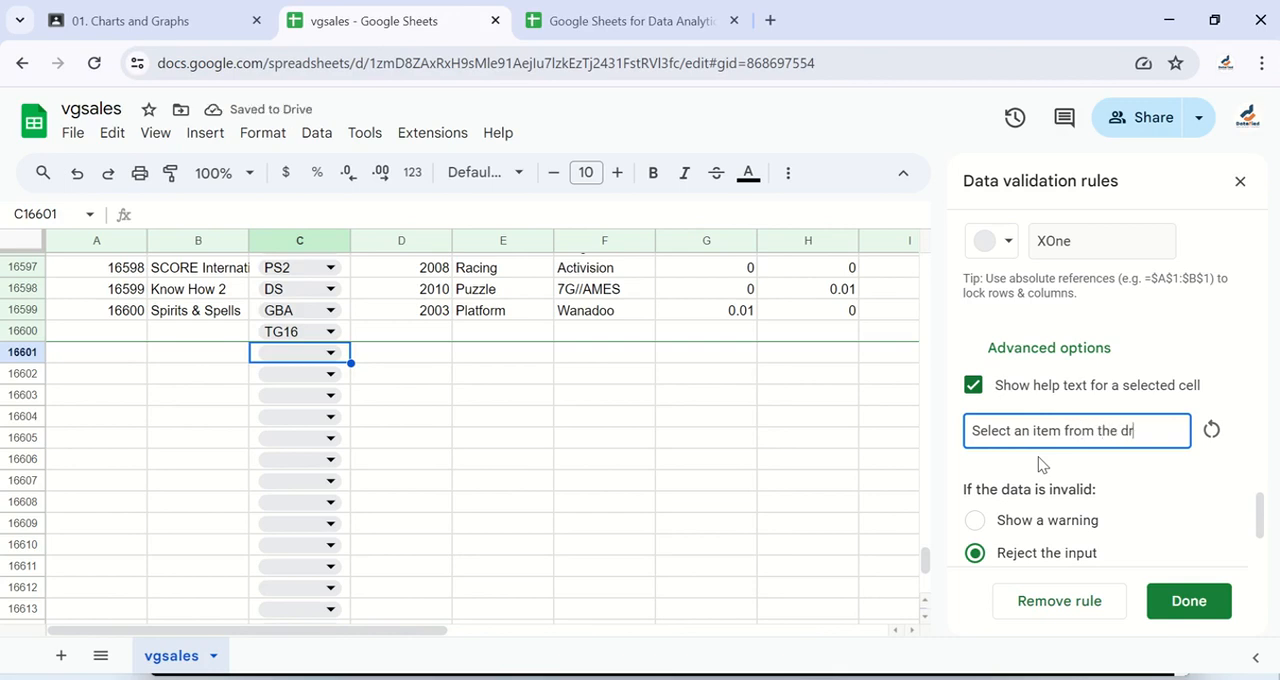
{"action": "type", "text": "op down"}
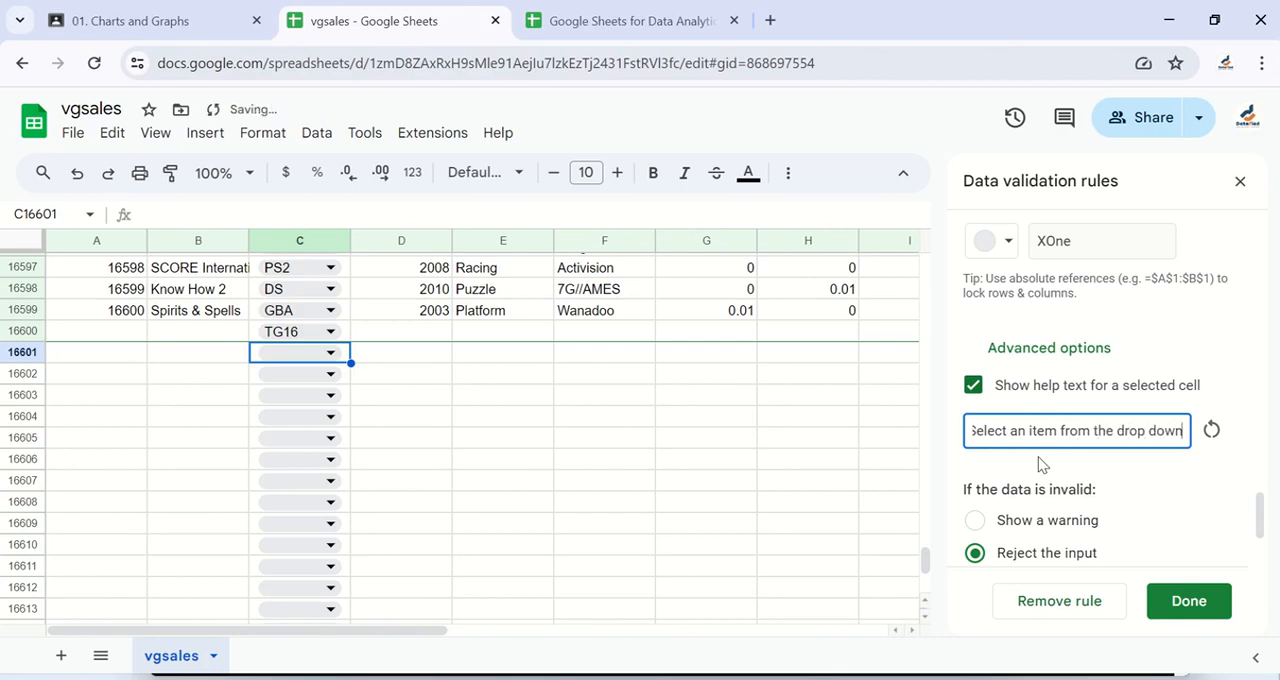
{"action": "key", "text": "BackSpace"}
{"action": "key", "text": "BackSpace"}
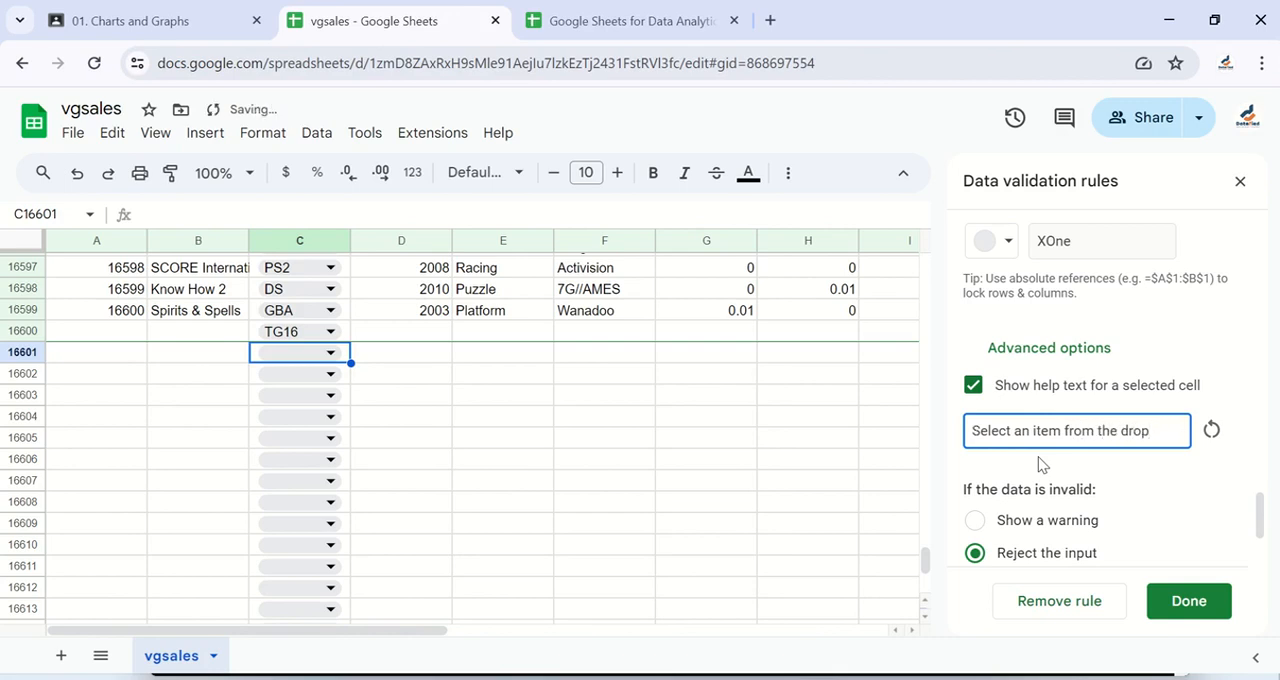
{"action": "type", "text": "-down list"}
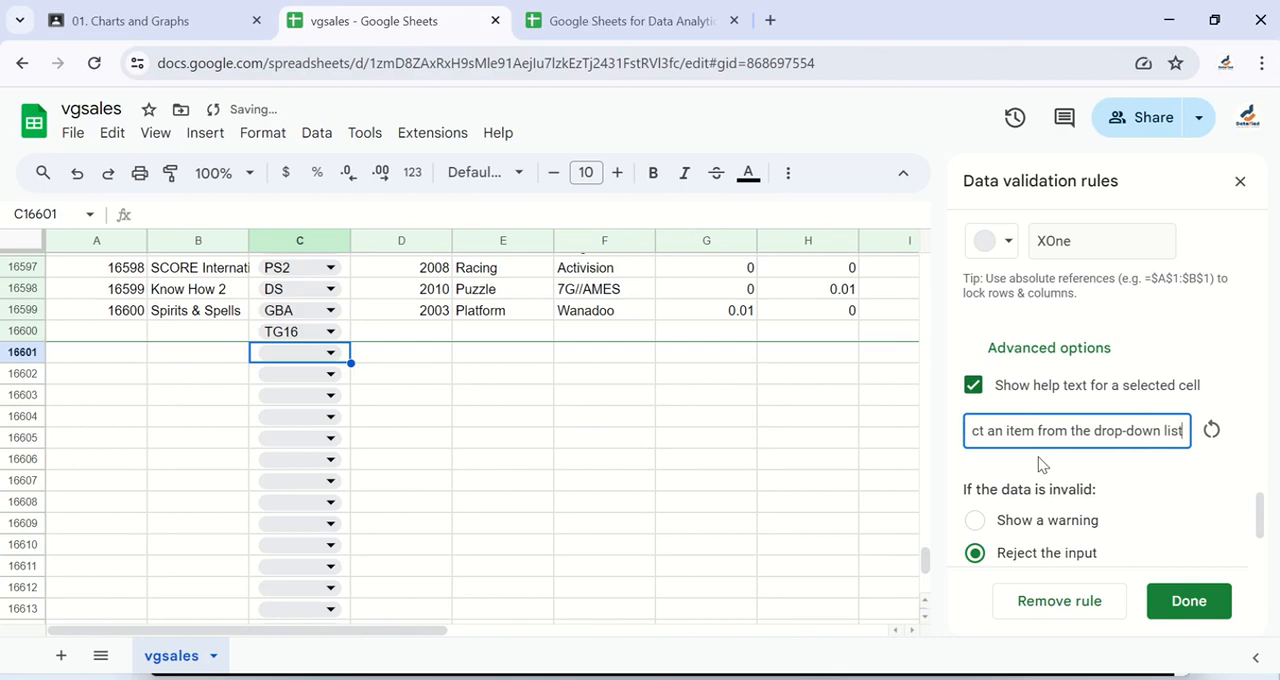
{"action": "type", "text": "."}
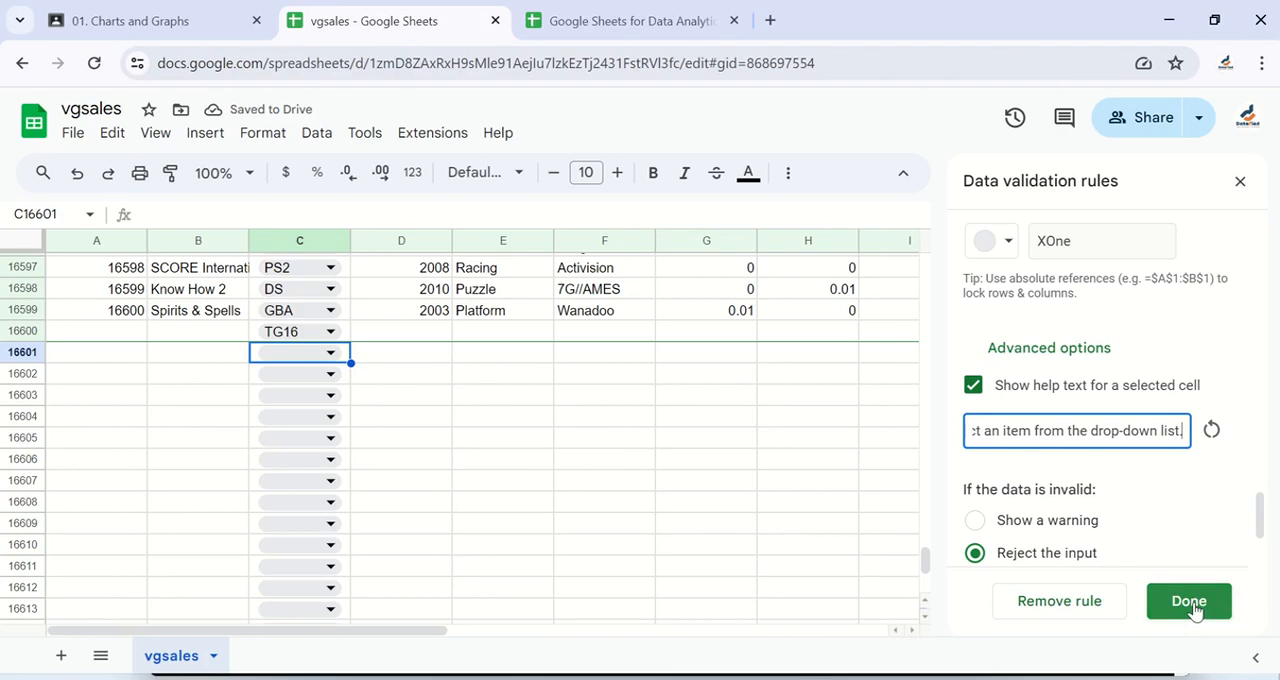
{"action": "left_click", "coordinate": [1189, 603]}
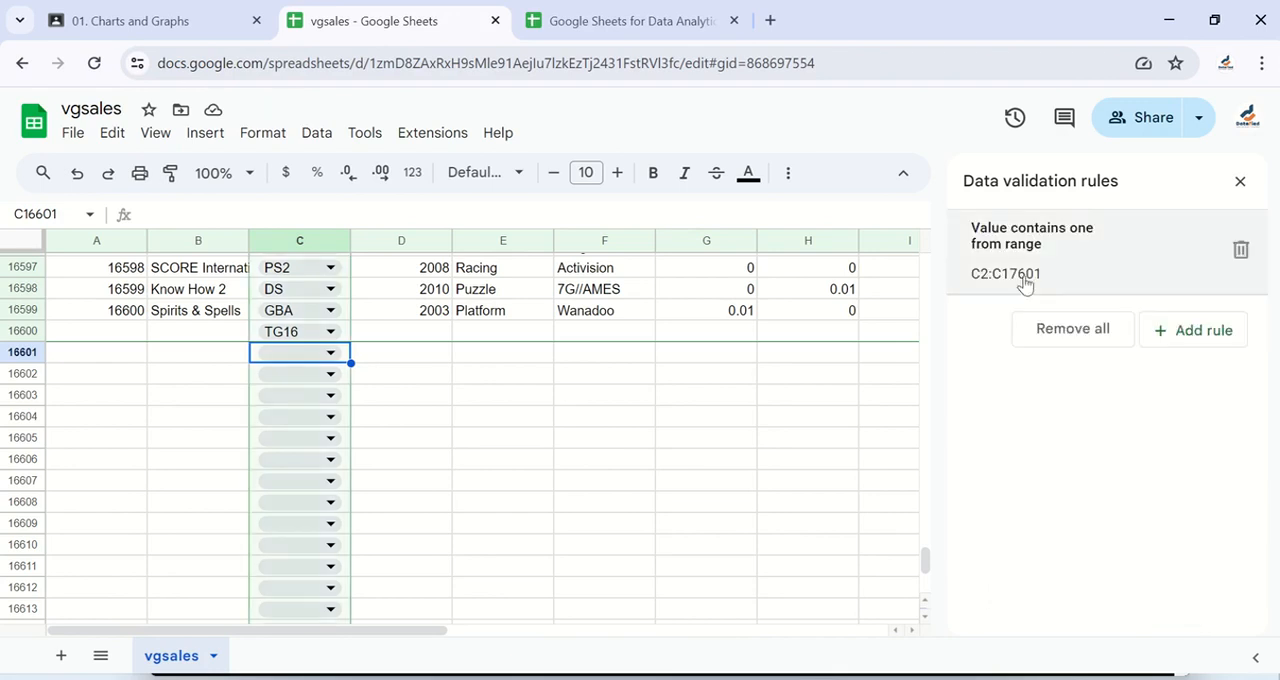
Step: Review the saved rule's advanced options for help text, invalid data handling and display style, then close the rule
{"action": "left_click", "coordinate": [1099, 262]}
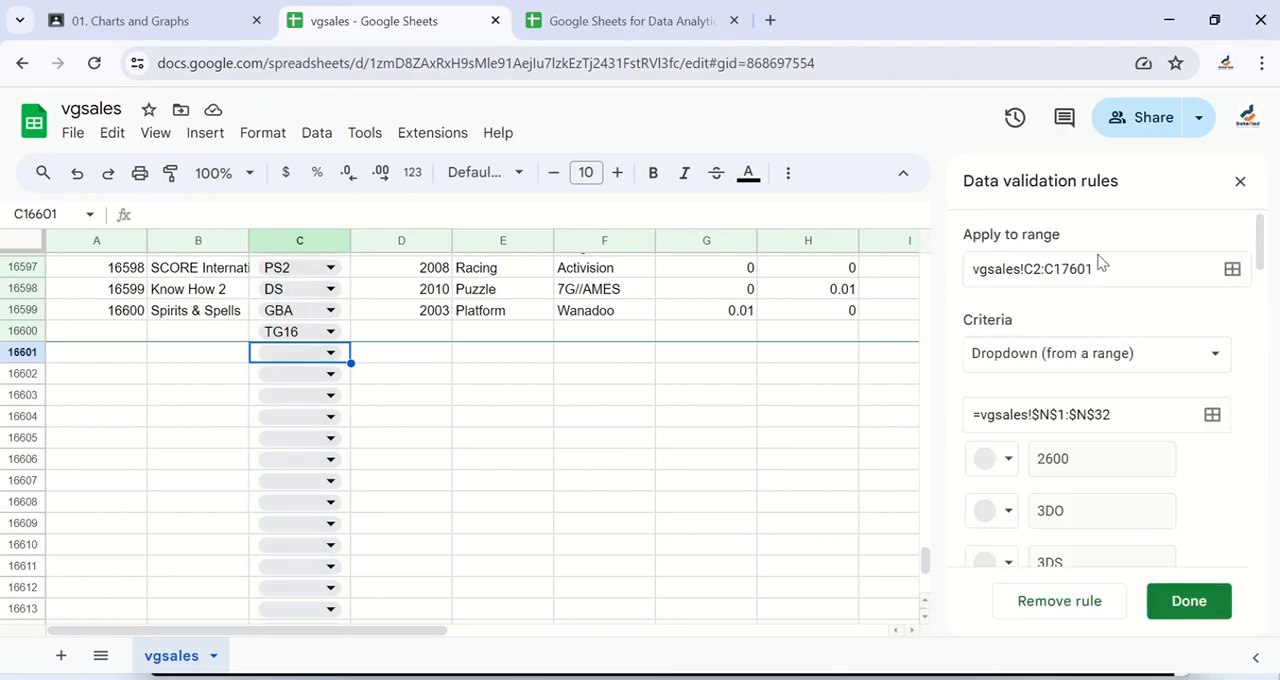
{"action": "scroll", "coordinate": [1110, 450], "scroll_direction": "down", "scroll_amount": 15}
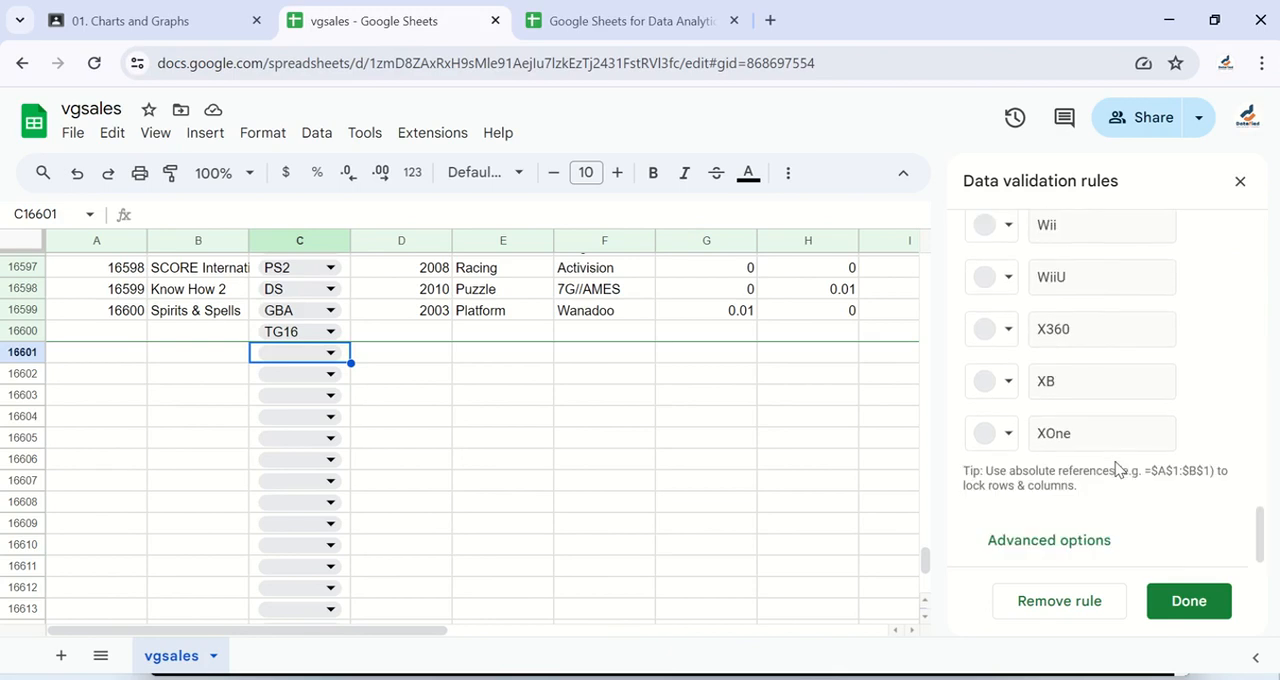
{"action": "left_click", "coordinate": [1066, 540]}
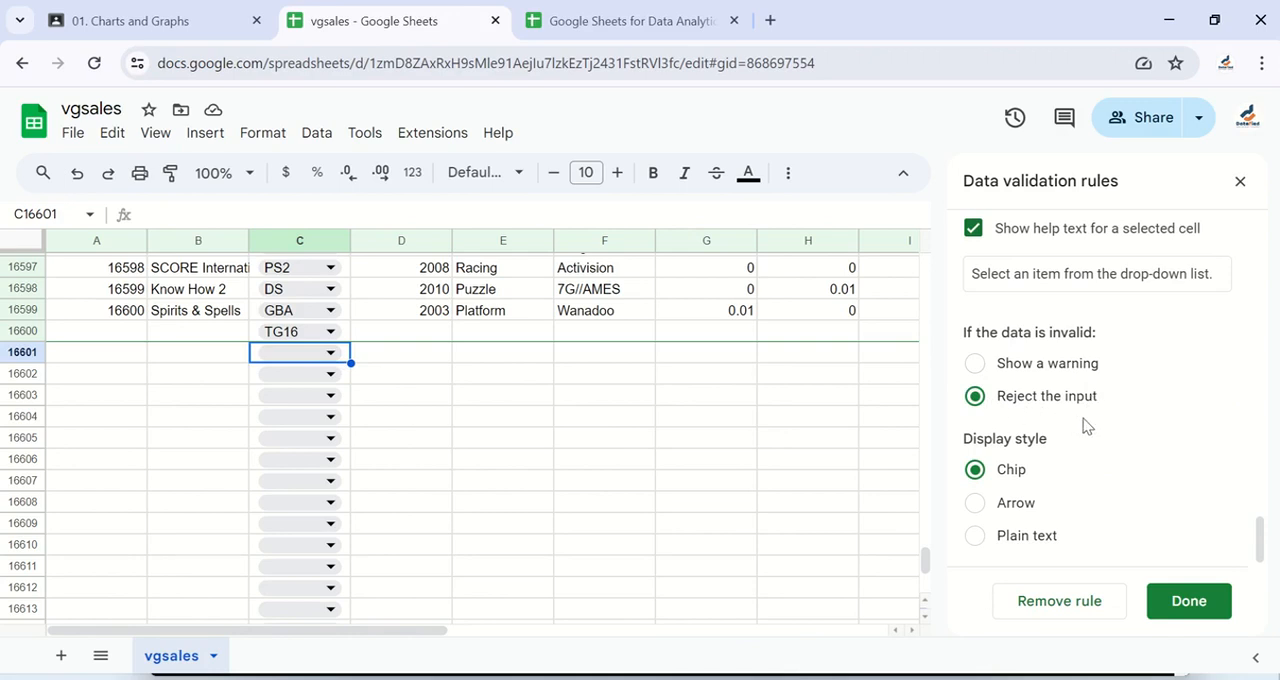
{"action": "left_click", "coordinate": [1195, 608]}
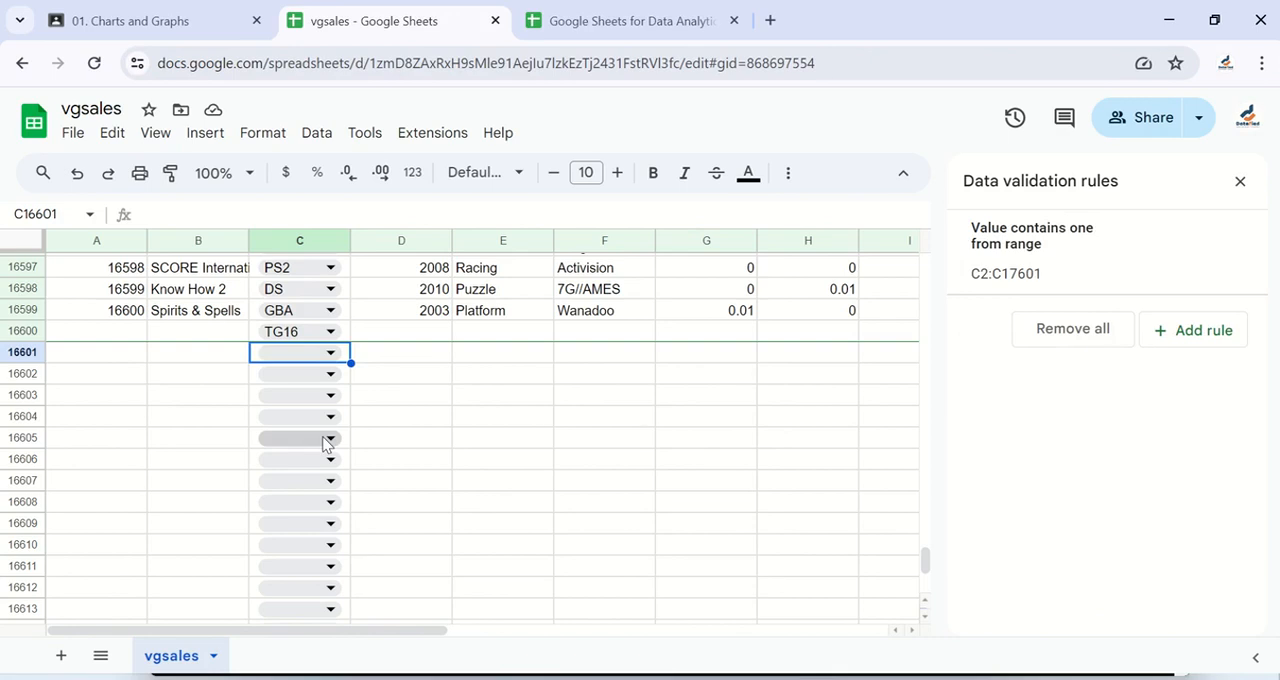
Step: Try to enter A in cell C16601 to test the custom help text and dismiss the message
{"action": "left_click", "coordinate": [306, 360]}
{"action": "type", "text": "Act"}
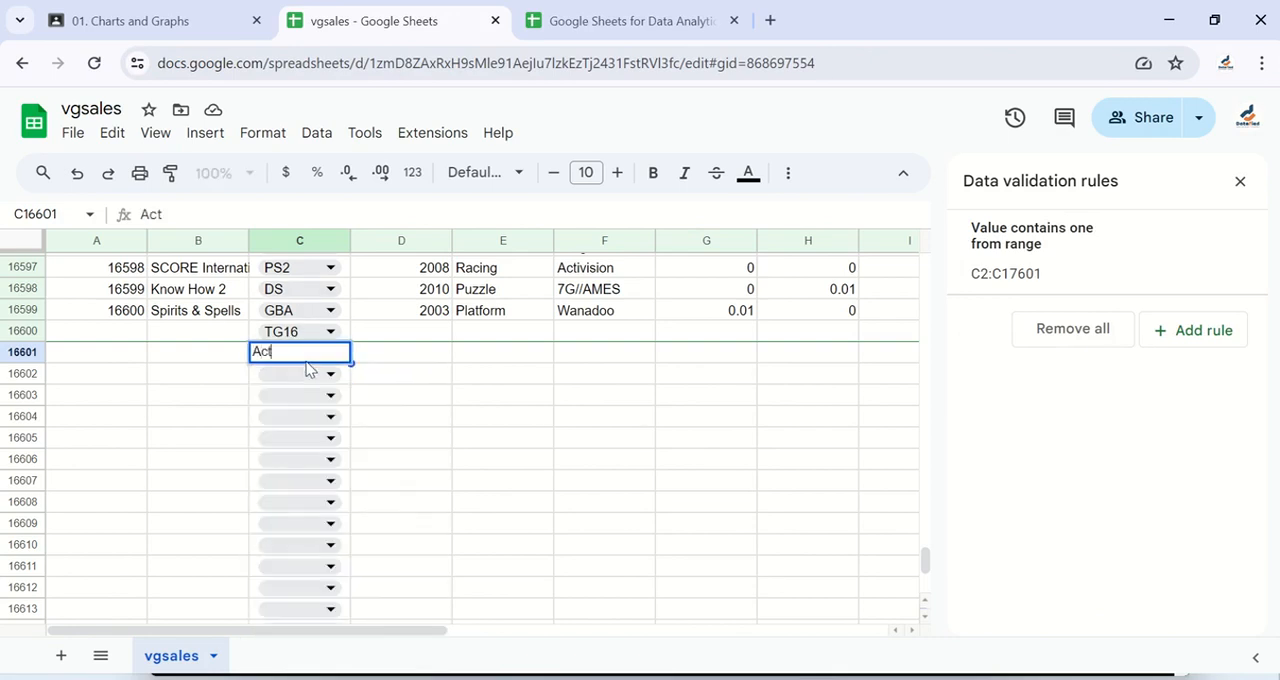
{"action": "key", "text": "Return"}
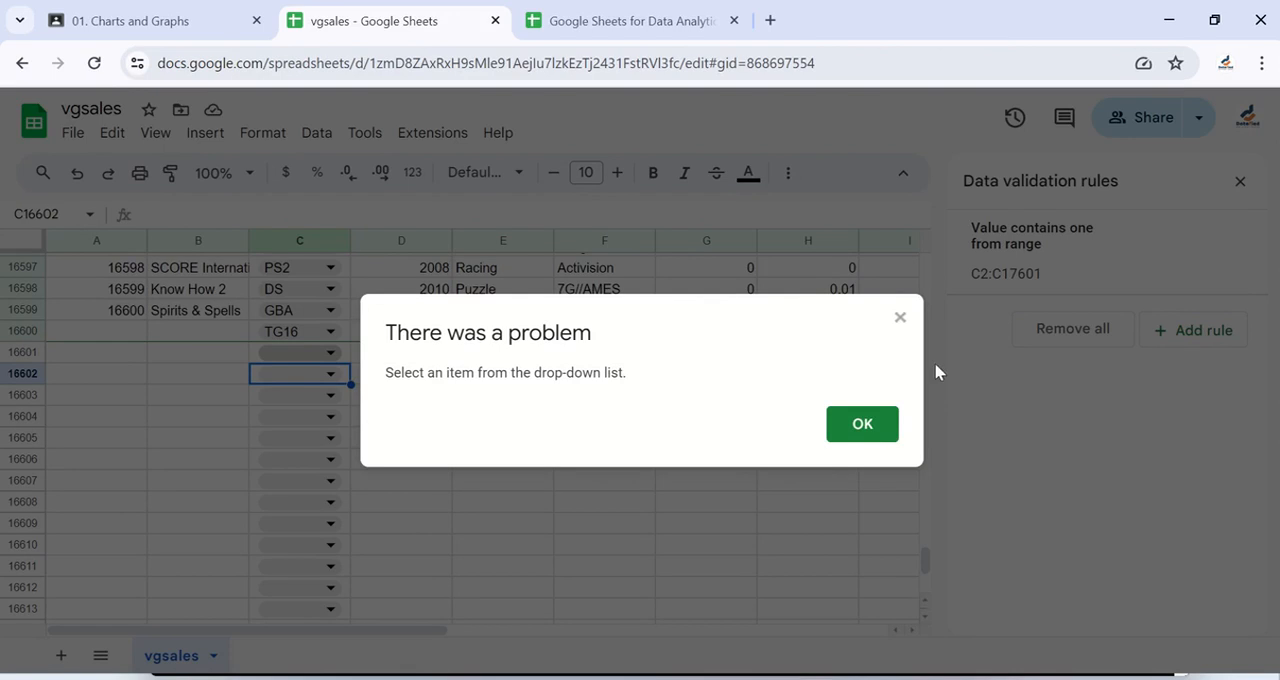
{"action": "left_click", "coordinate": [860, 424]}
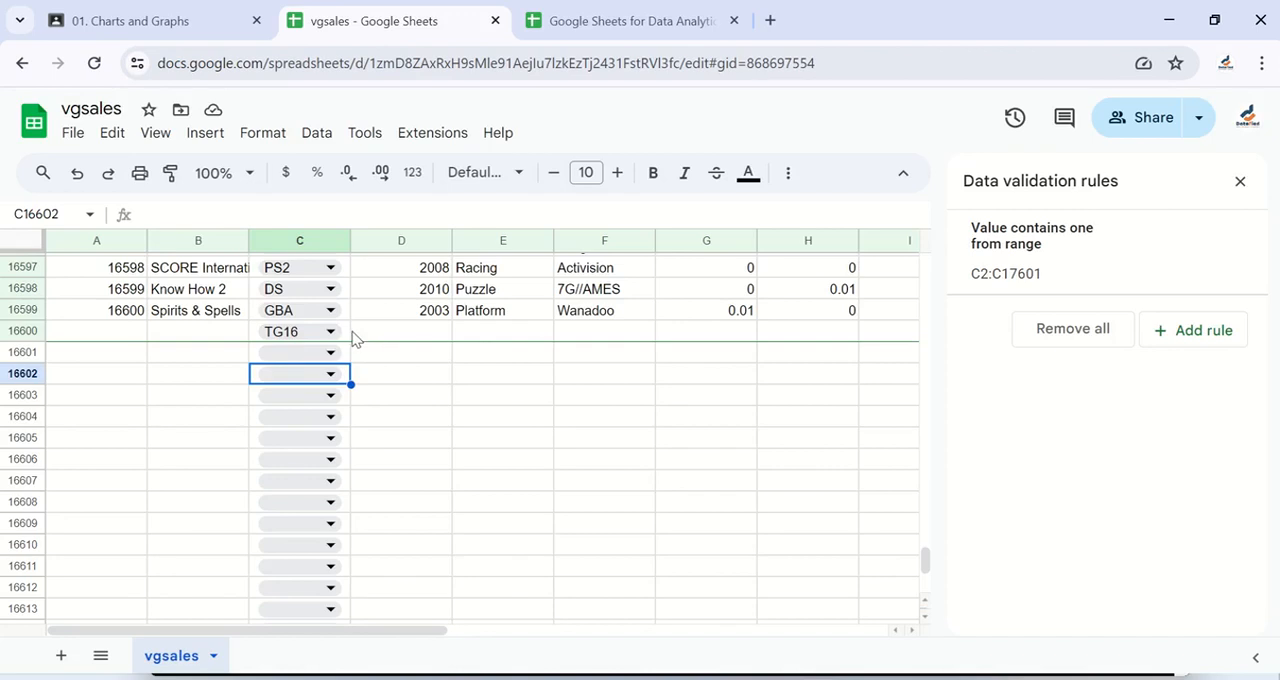
Step: Clear the TG16 entry from cell C16600
{"action": "left_click", "coordinate": [346, 333]}
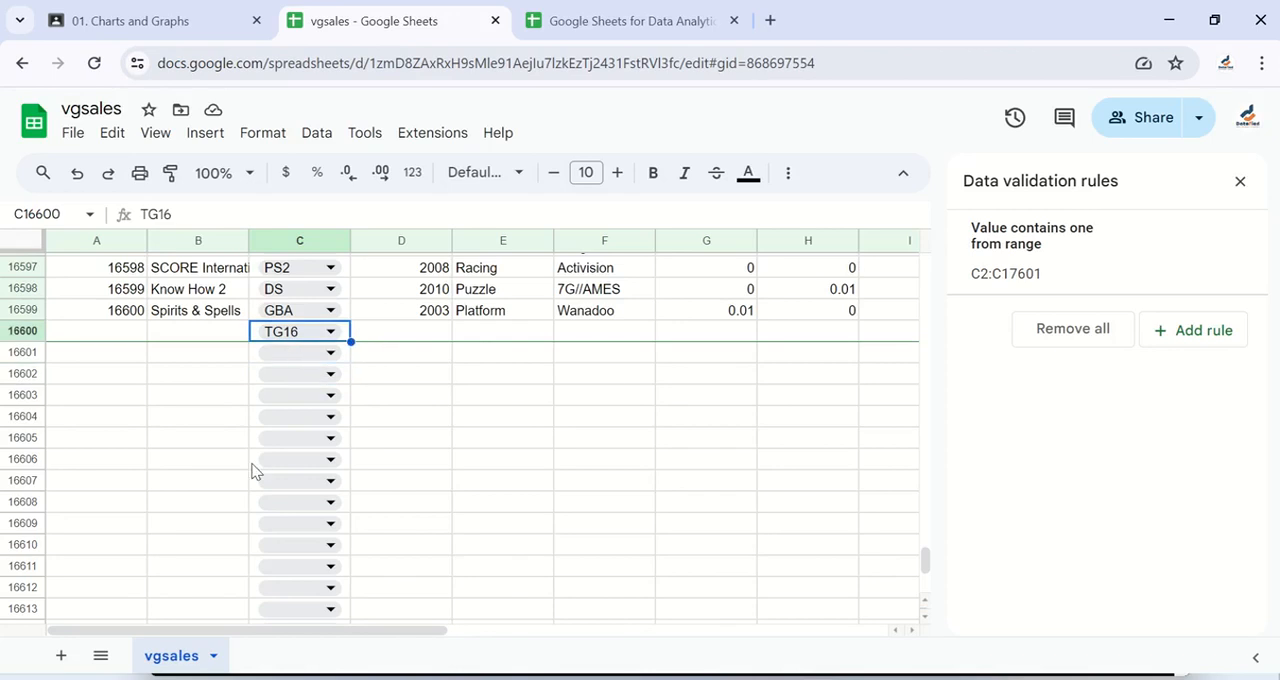
{"action": "key", "text": "Delete"}
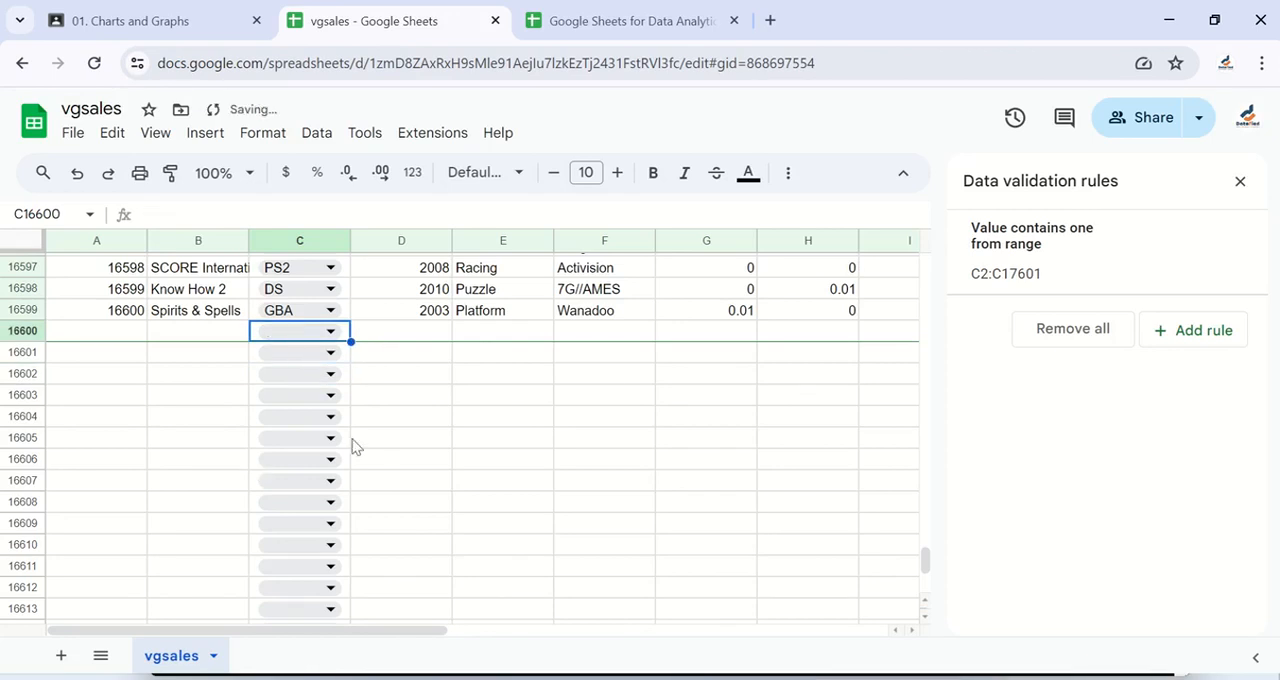
{"action": "left_click", "coordinate": [387, 448]}
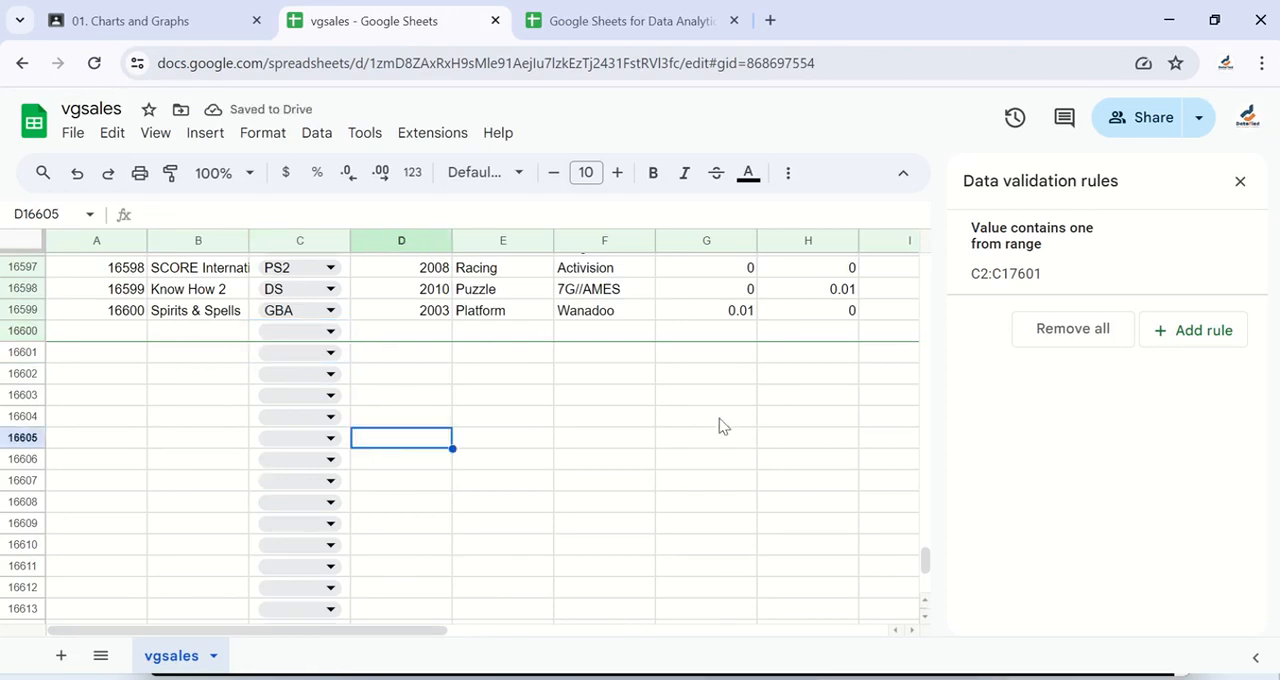
Step: Review the Platform column rule's range, criteria and list items, then close the rule
{"action": "left_click", "coordinate": [1097, 268]}
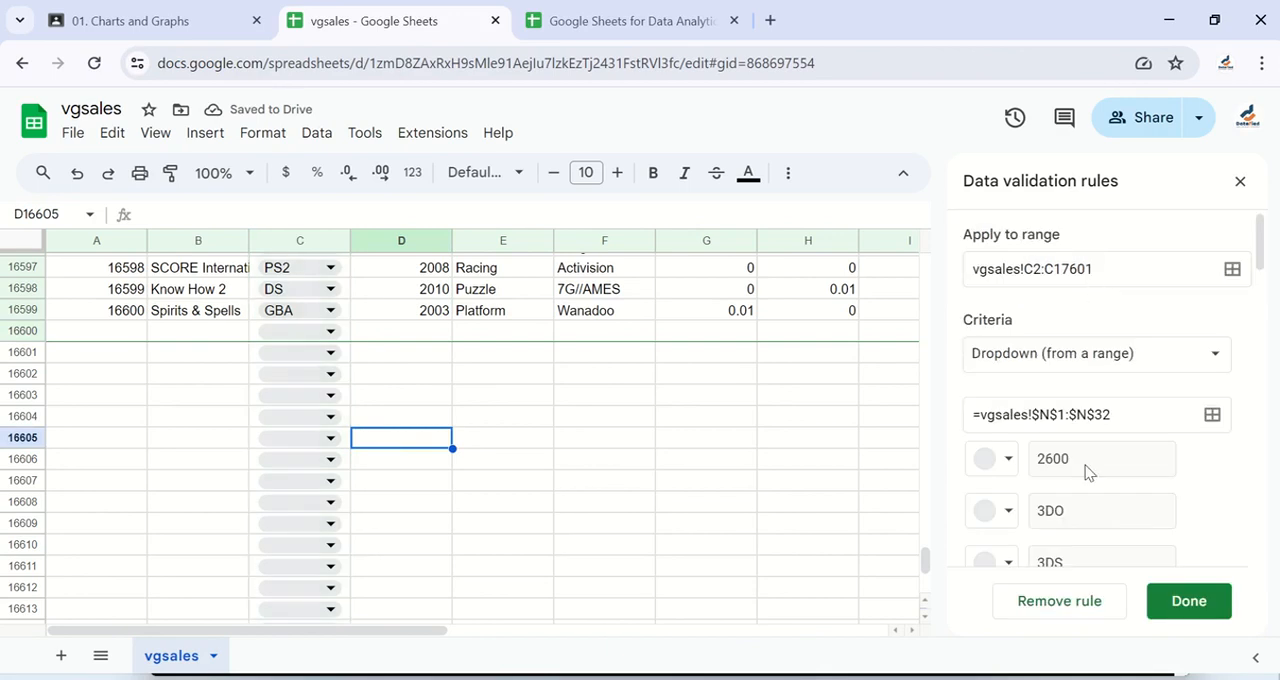
{"action": "scroll", "coordinate": [1087, 471], "scroll_direction": "down", "scroll_amount": 10}
{"action": "scroll", "coordinate": [1088, 472], "scroll_direction": "down", "scroll_amount": 2}
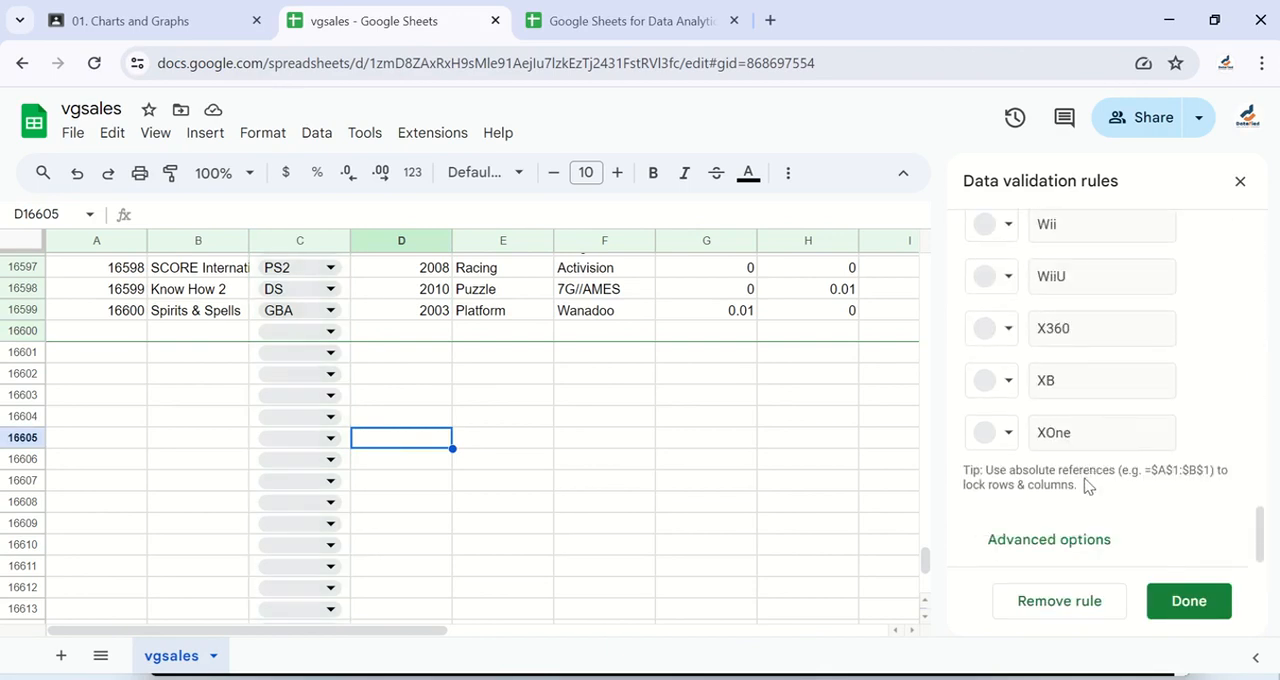
{"action": "scroll", "coordinate": [1133, 443], "scroll_direction": "up", "scroll_amount": 15}
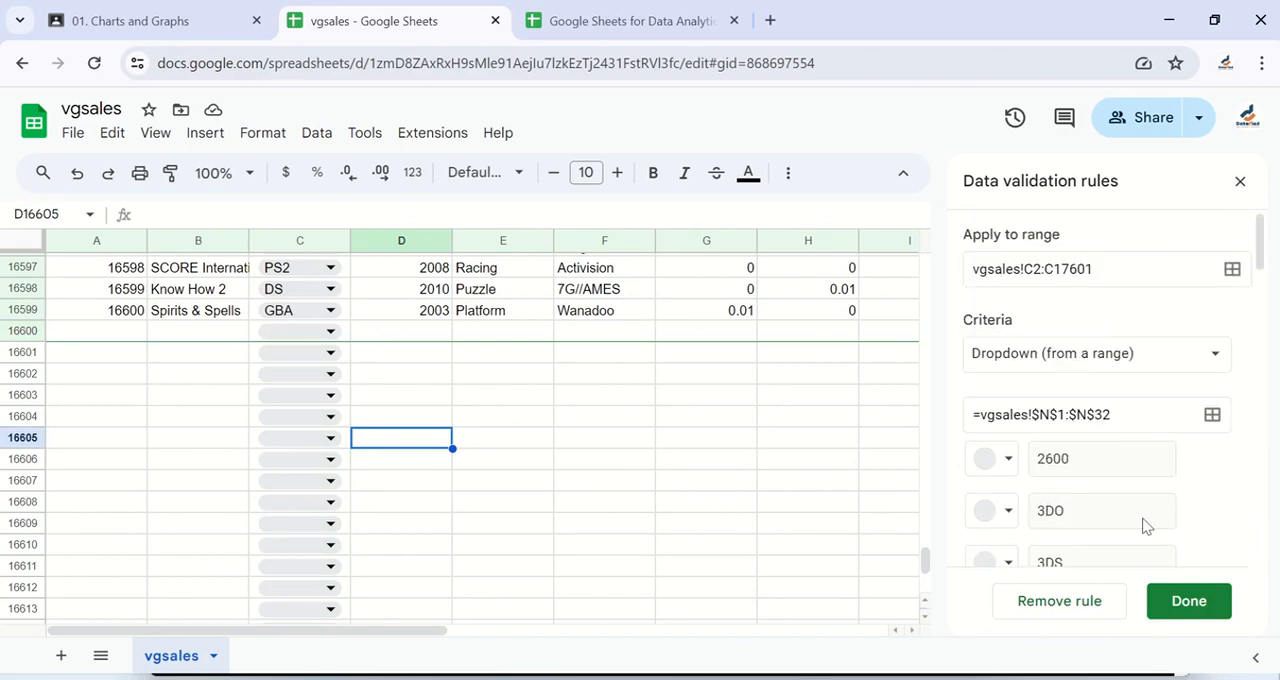
{"action": "left_click", "coordinate": [1188, 608]}
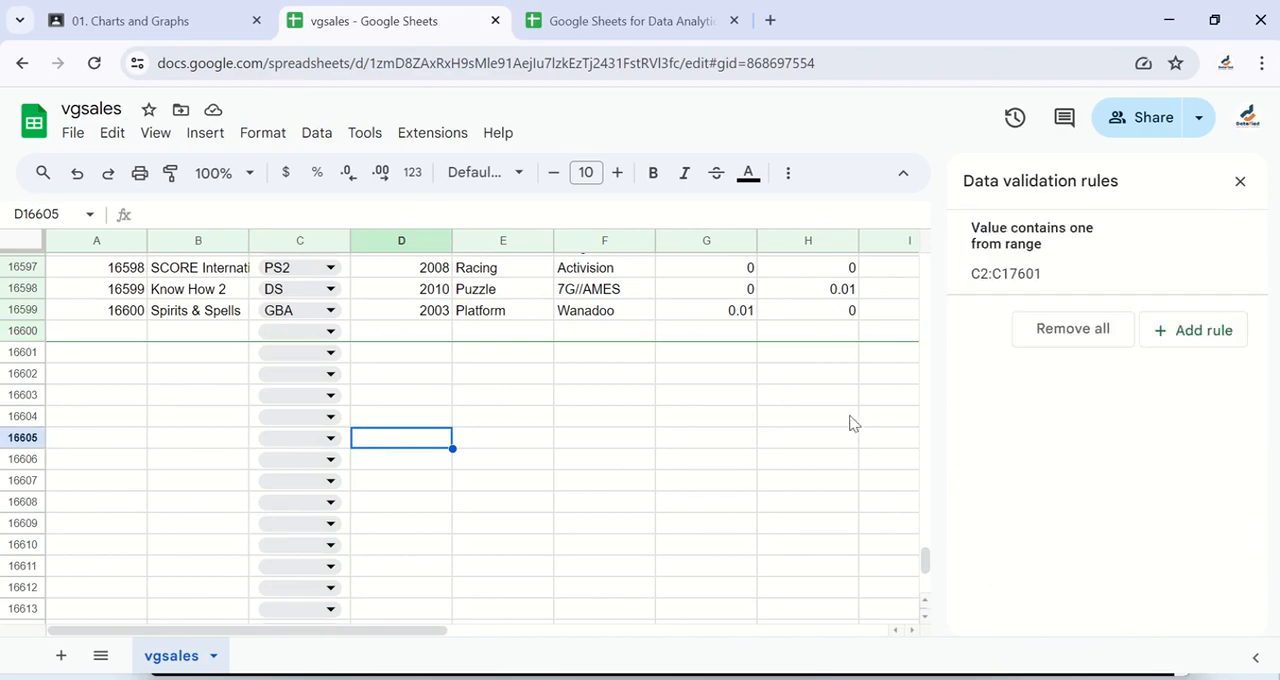
{"action": "scroll", "coordinate": [686, 370], "scroll_direction": "up", "scroll_amount": 20}
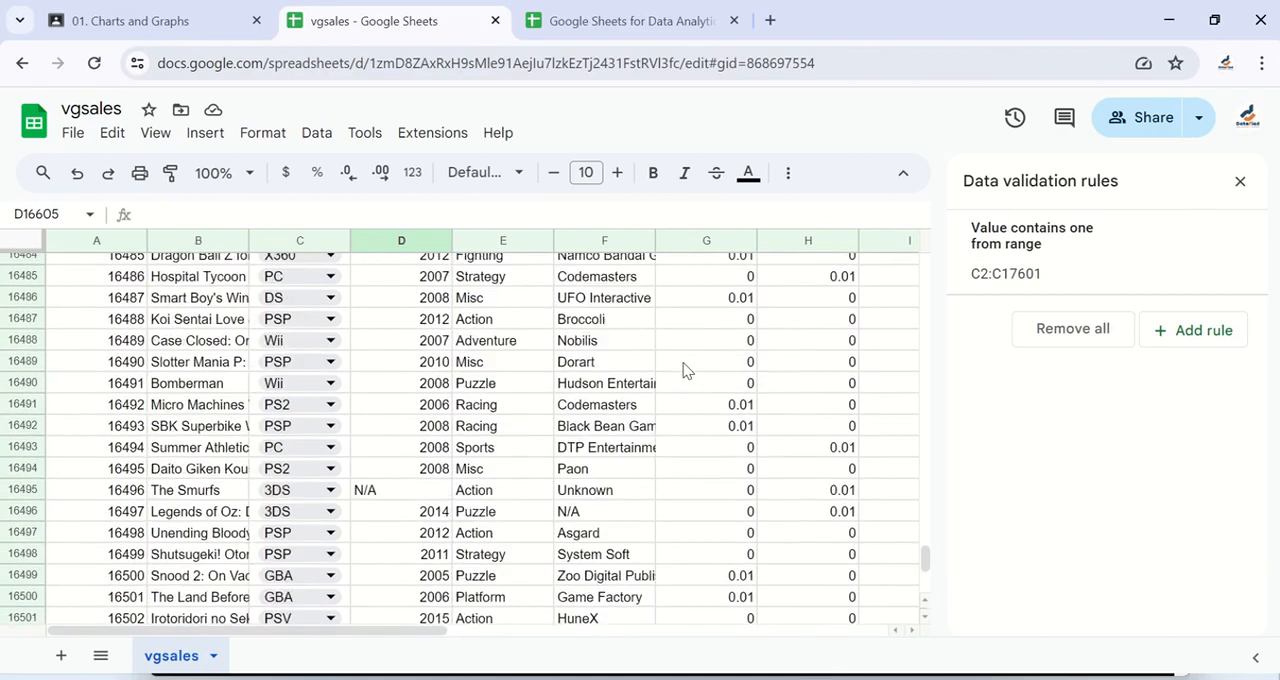
{"action": "scroll", "coordinate": [686, 370], "scroll_direction": "up", "scroll_amount": 12}
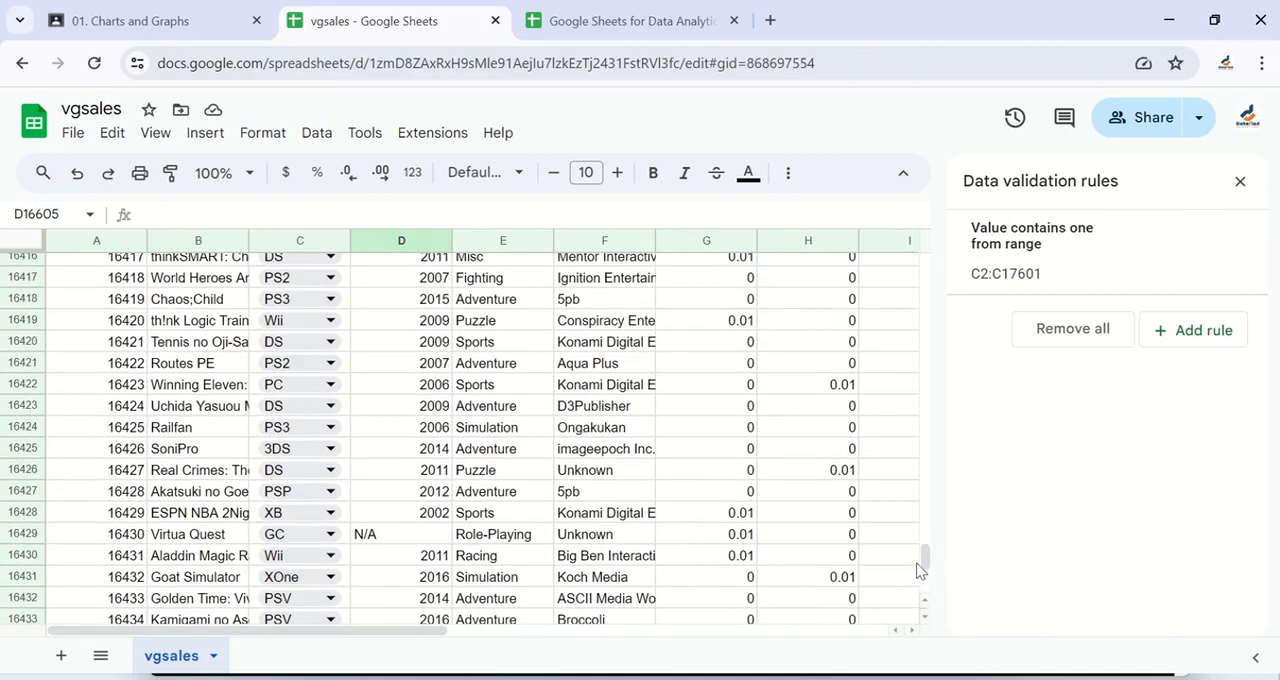
{"action": "left_click_drag", "start_coordinate": [921, 569], "coordinate": [946, 249]}
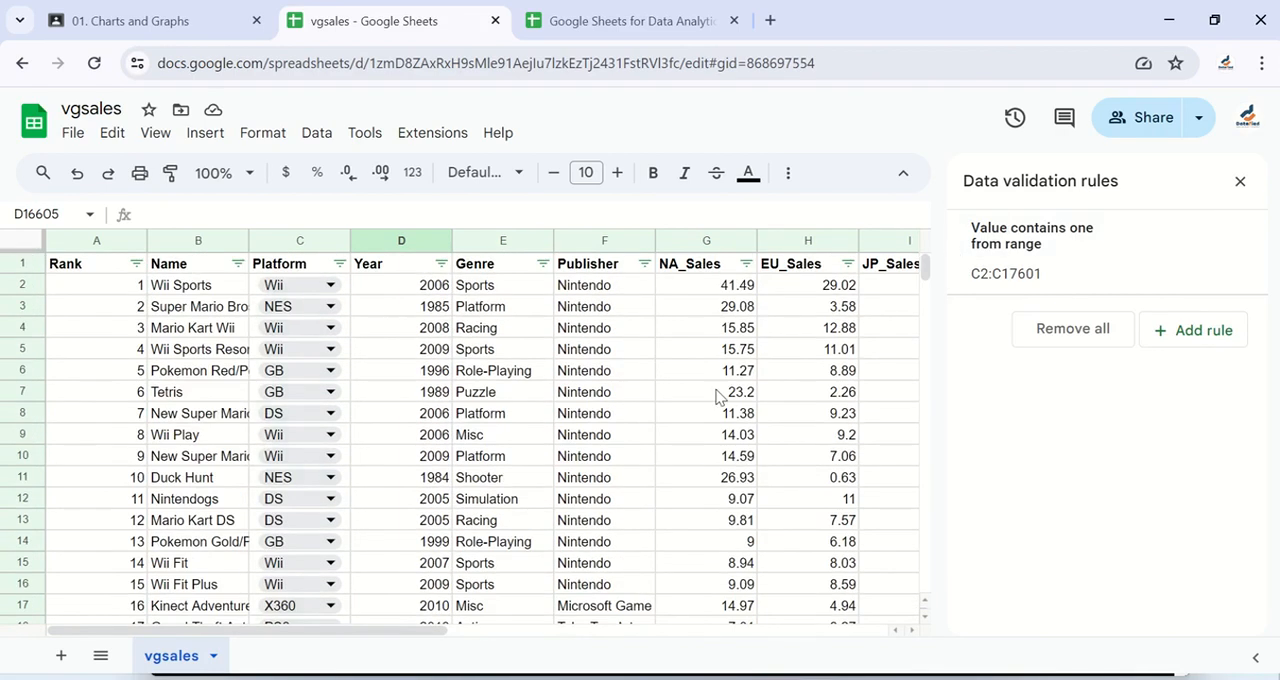
{"action": "scroll", "coordinate": [716, 396], "scroll_direction": "right", "scroll_amount": 6}
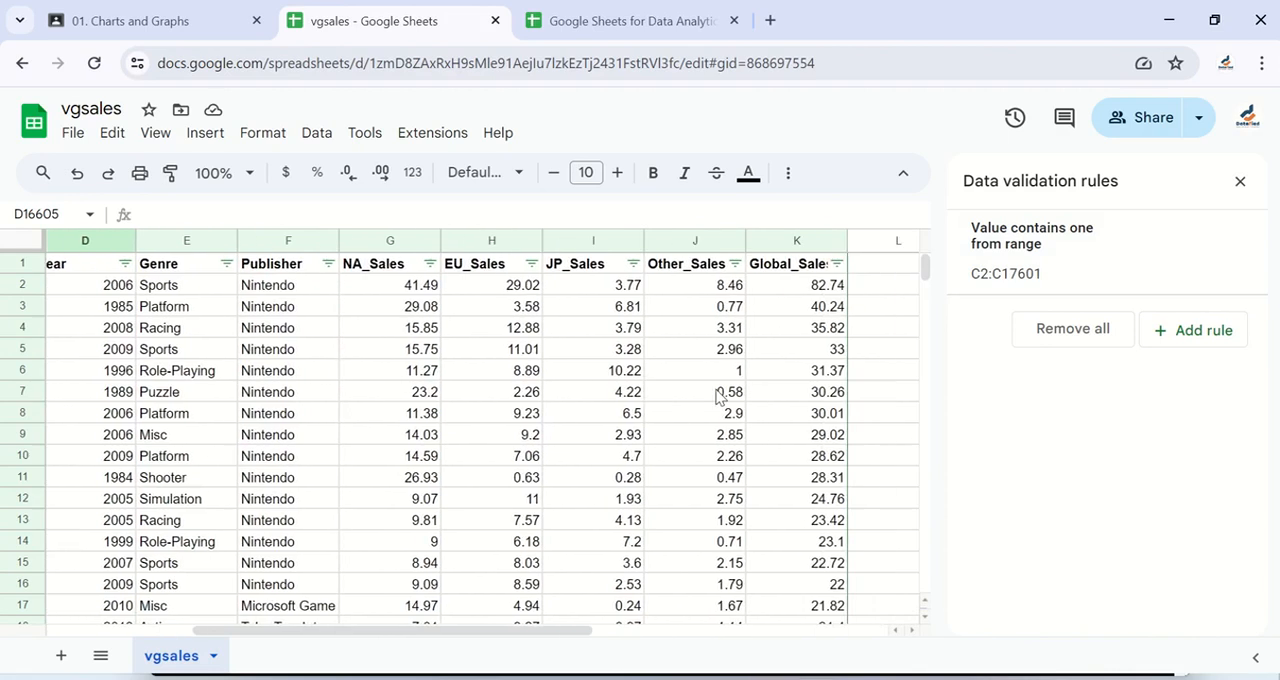
{"action": "scroll", "coordinate": [716, 396], "scroll_direction": "right", "scroll_amount": 1}
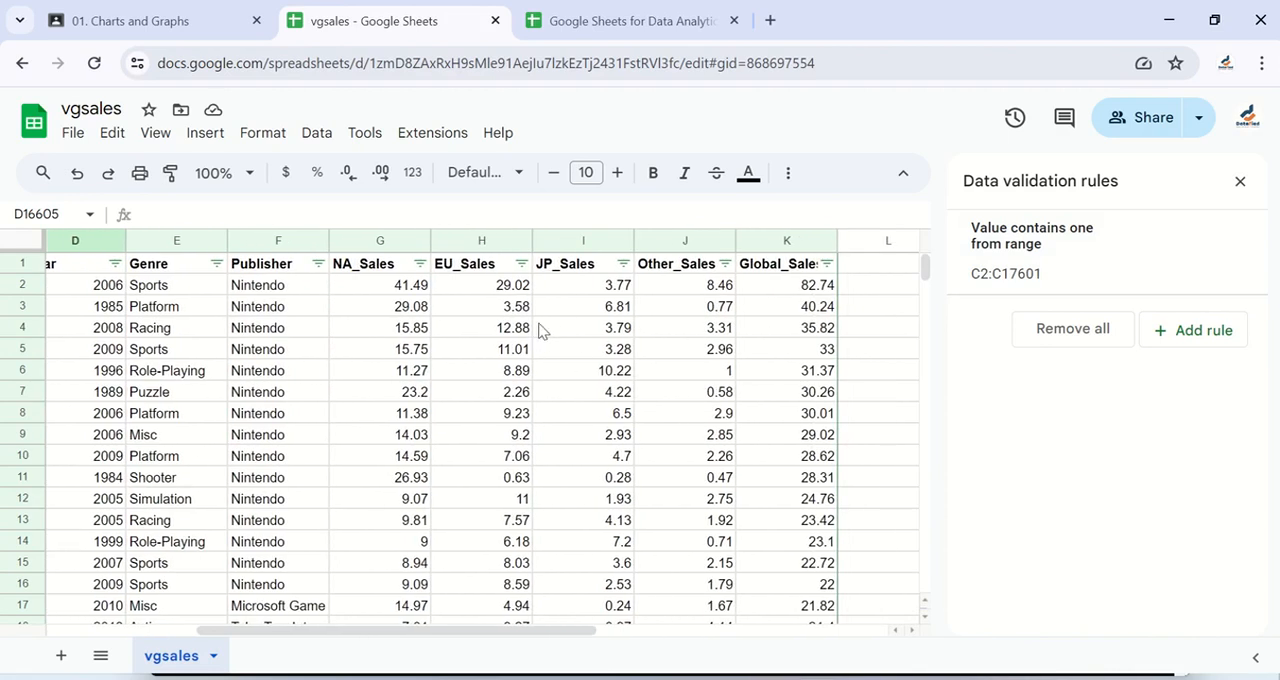
{"action": "left_click", "coordinate": [493, 290]}
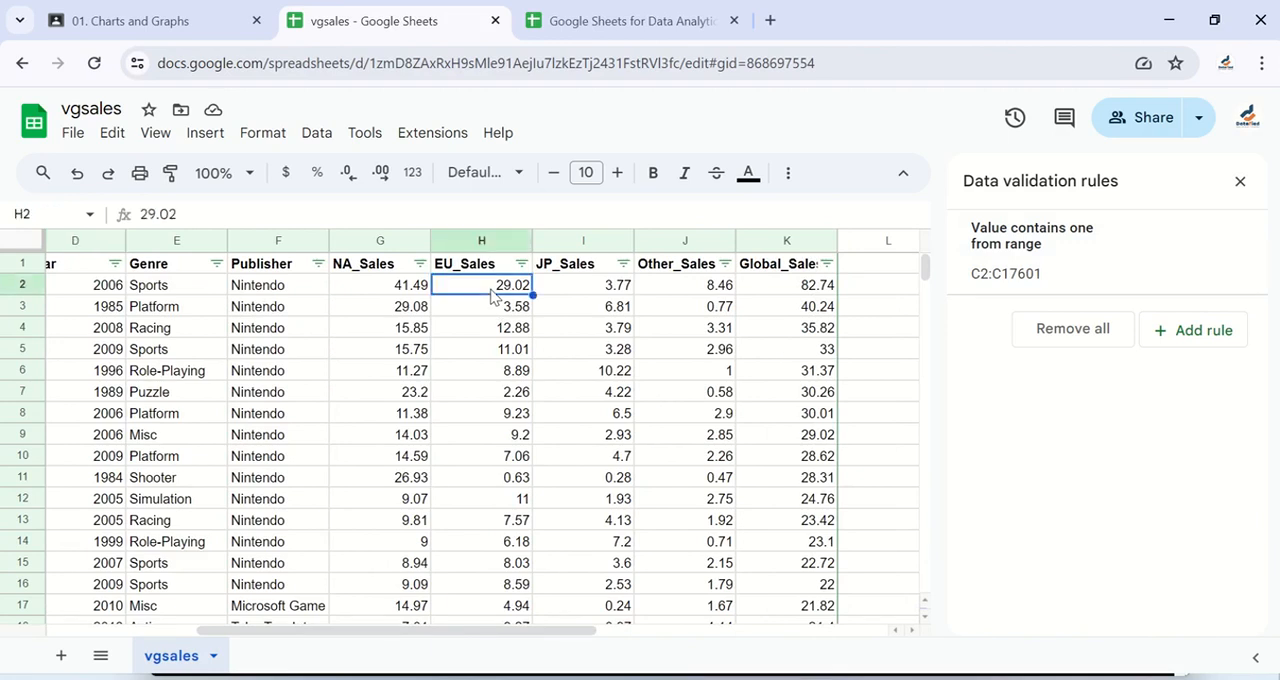
{"action": "key", "text": "ctrl+shift+Down"}
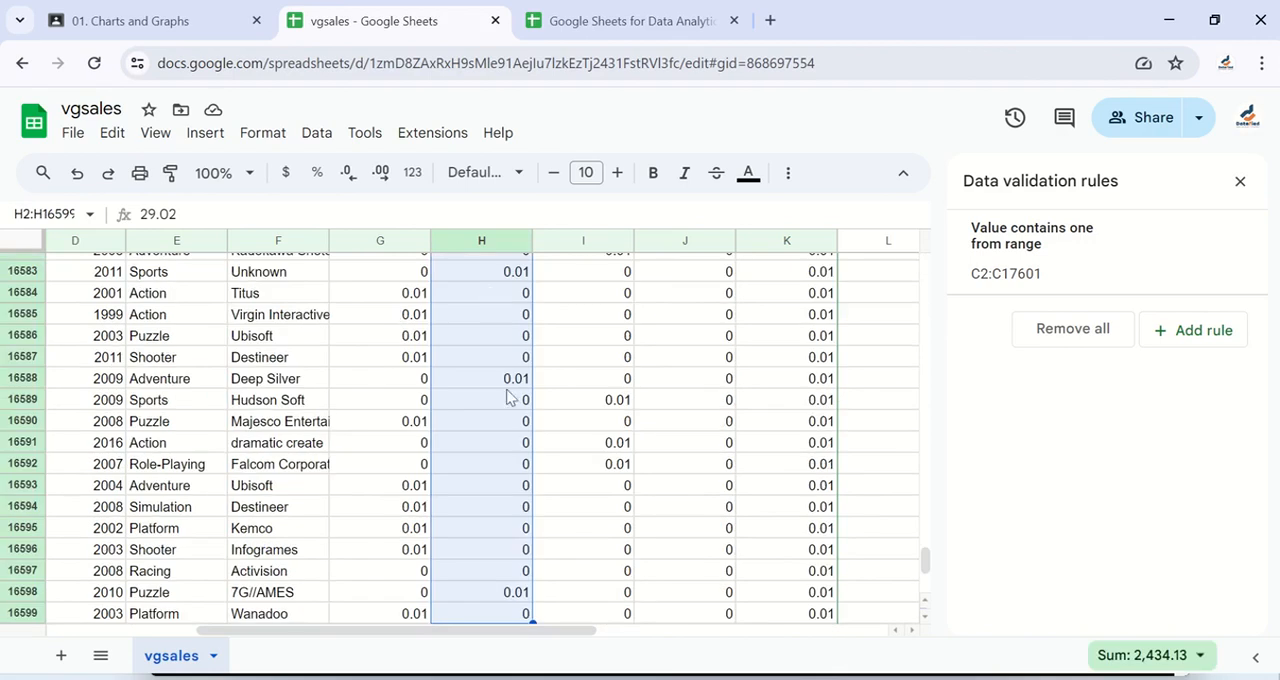
{"action": "scroll", "coordinate": [508, 420], "scroll_direction": "down", "scroll_amount": 3}
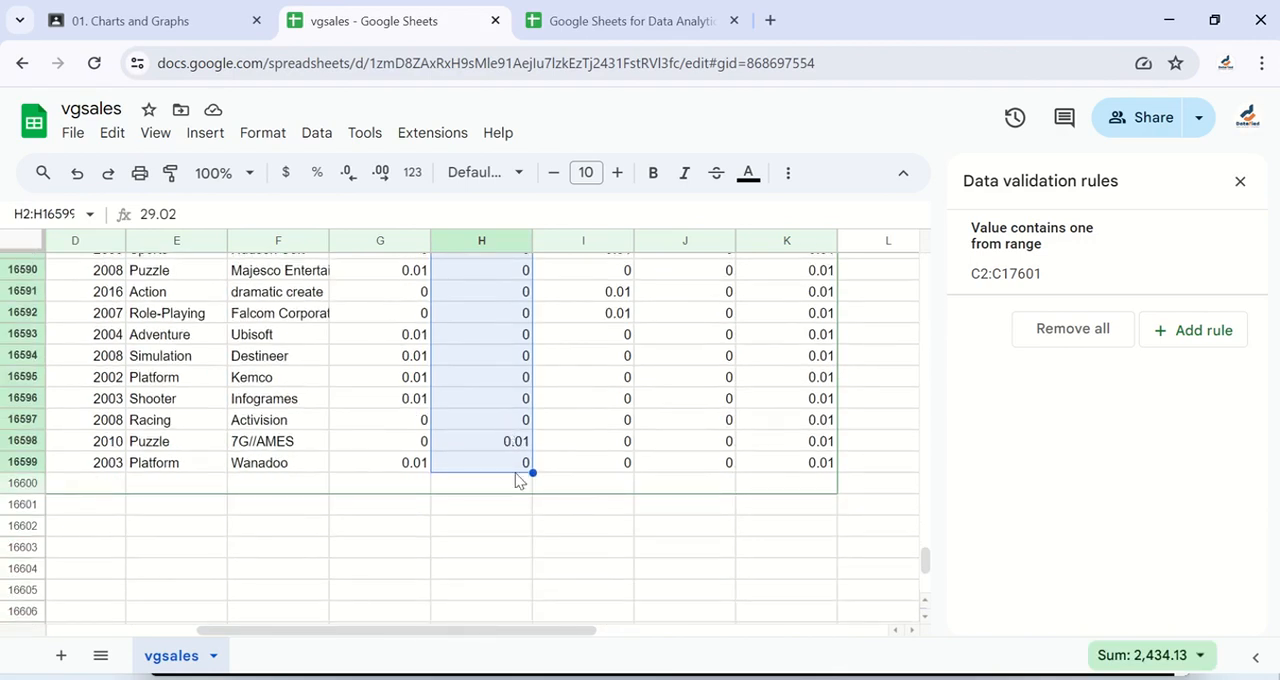
{"action": "scroll", "coordinate": [516, 480], "scroll_direction": "down", "scroll_amount": 2}
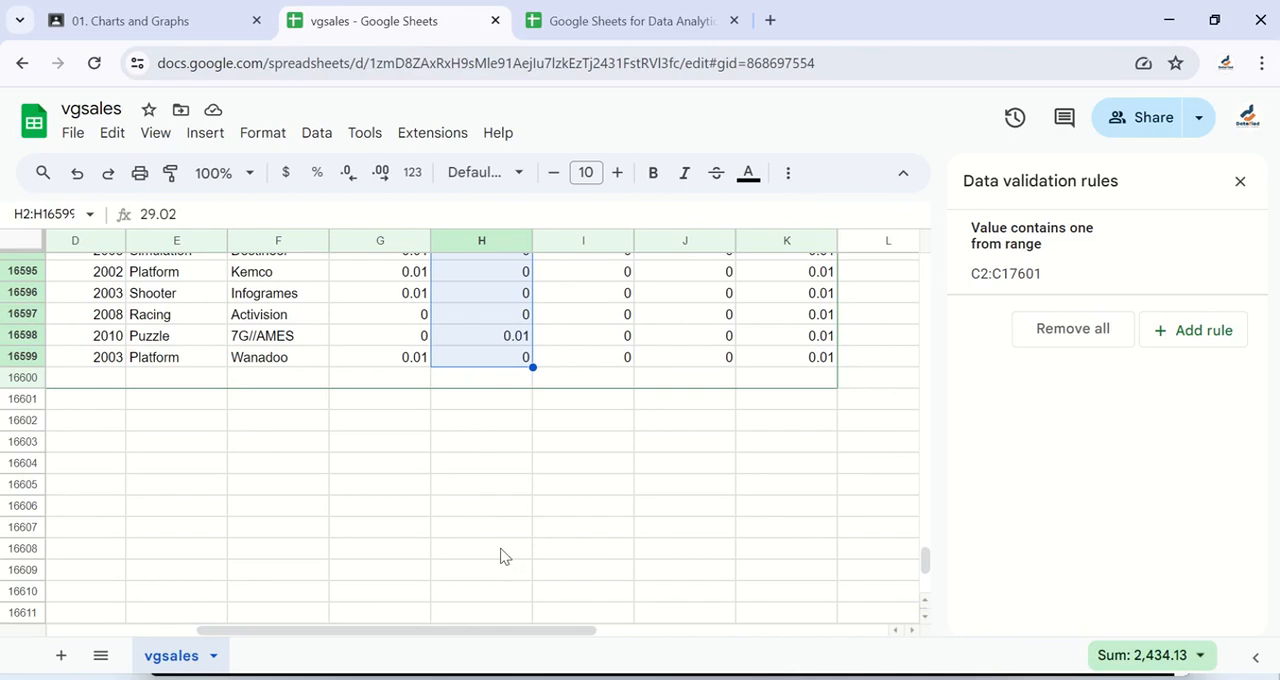
{"action": "key", "text": "ctrl+shift+Down"}
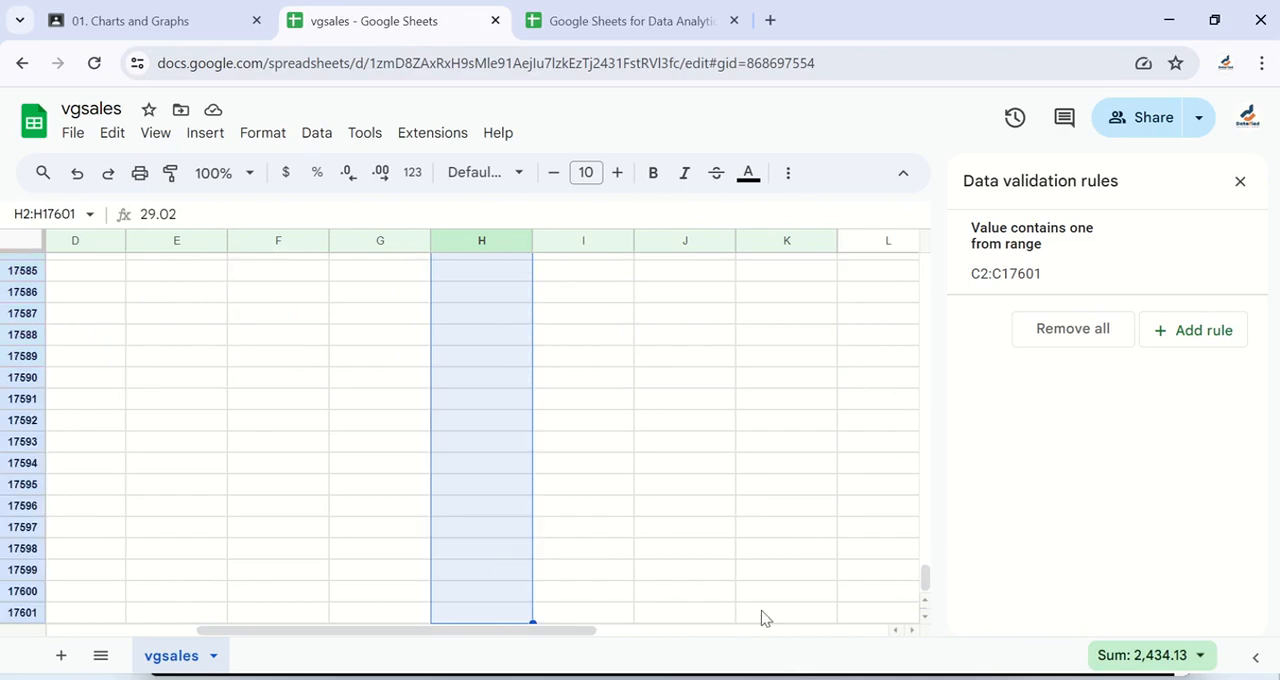
{"action": "left_click", "coordinate": [912, 442]}
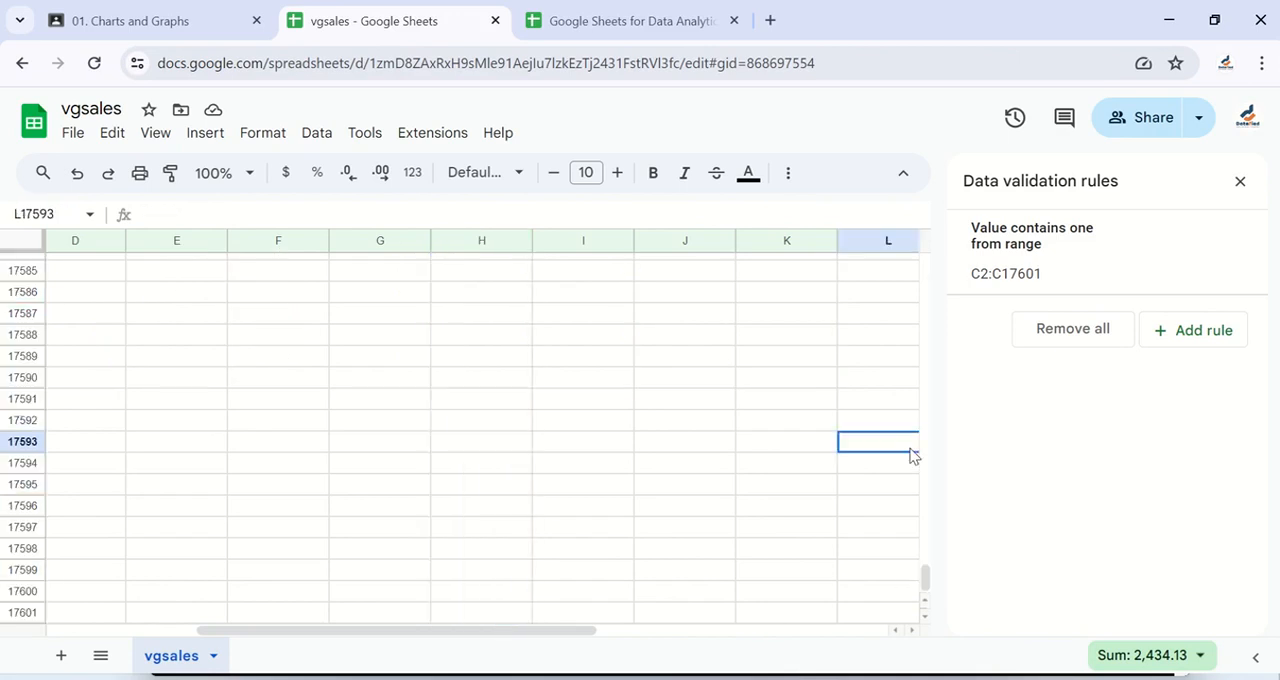
{"action": "scroll", "coordinate": [651, 486], "scroll_direction": "left", "scroll_amount": 3}
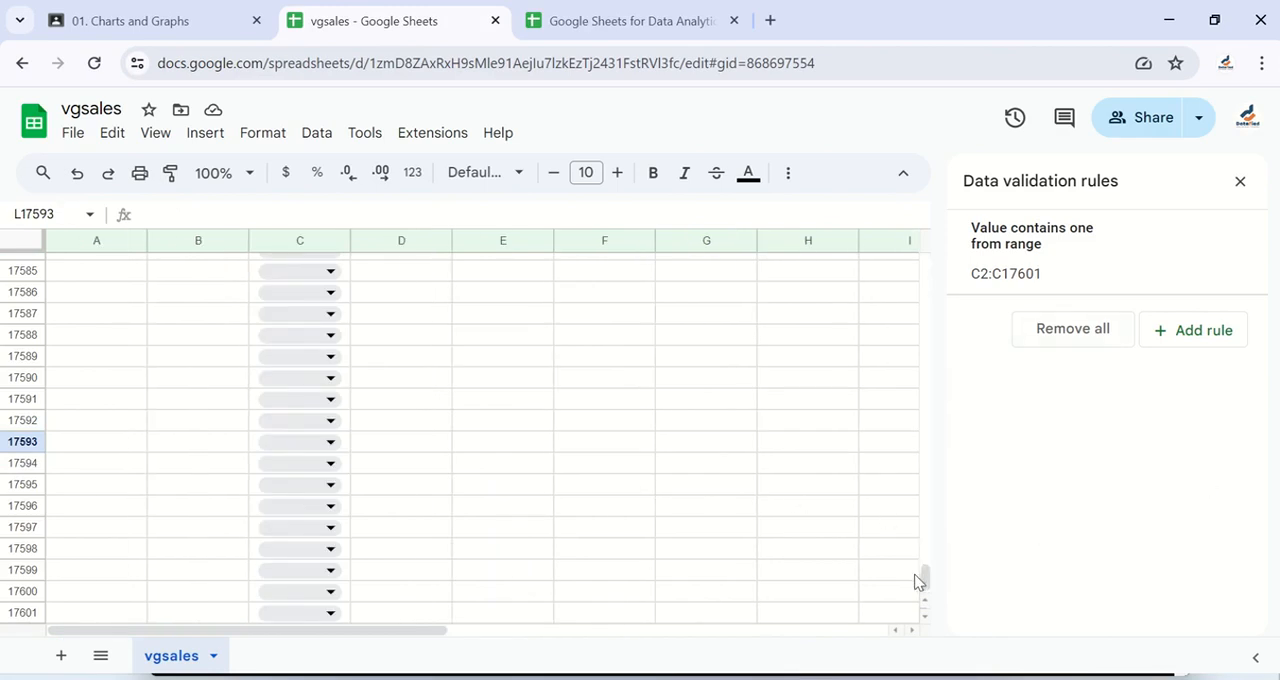
Step: Select the EU_Sales range H2:H17601 and add a new data validation rule for it
{"action": "left_click_drag", "start_coordinate": [928, 588], "coordinate": [927, 262]}
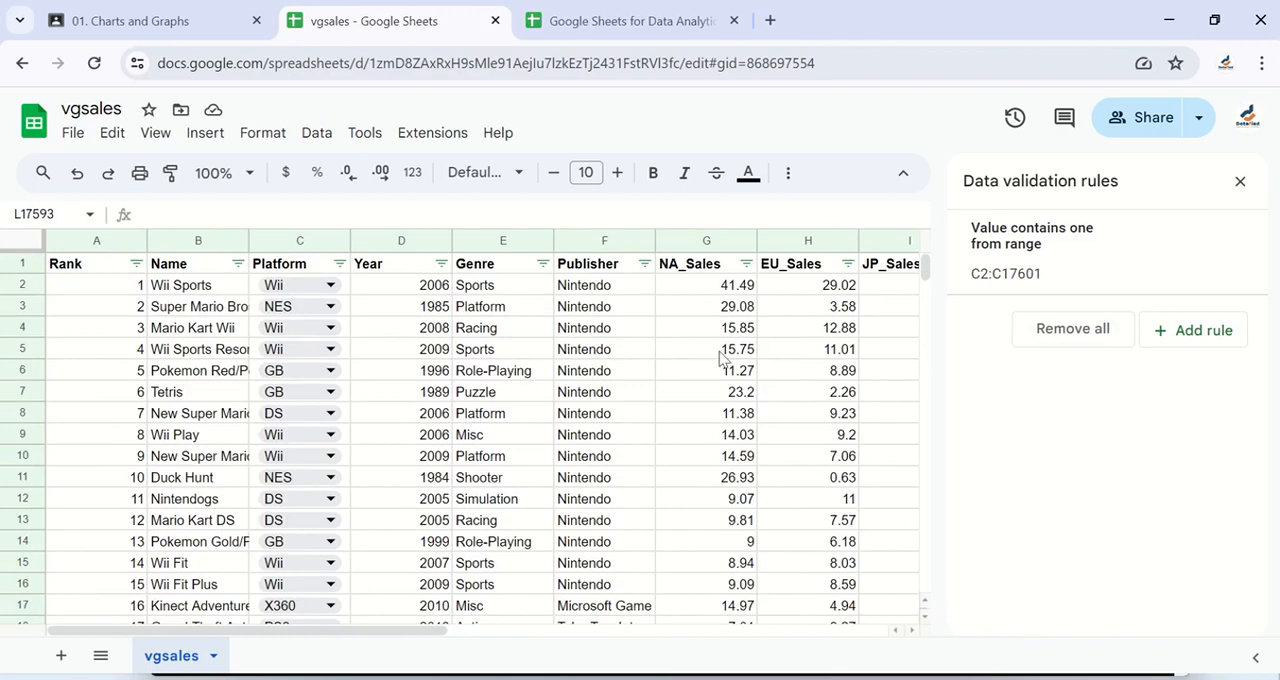
{"action": "scroll", "coordinate": [719, 351], "scroll_direction": "right", "scroll_amount": 1}
{"action": "scroll", "coordinate": [719, 352], "scroll_direction": "right", "scroll_amount": 1}
{"action": "left_click", "coordinate": [686, 288]}
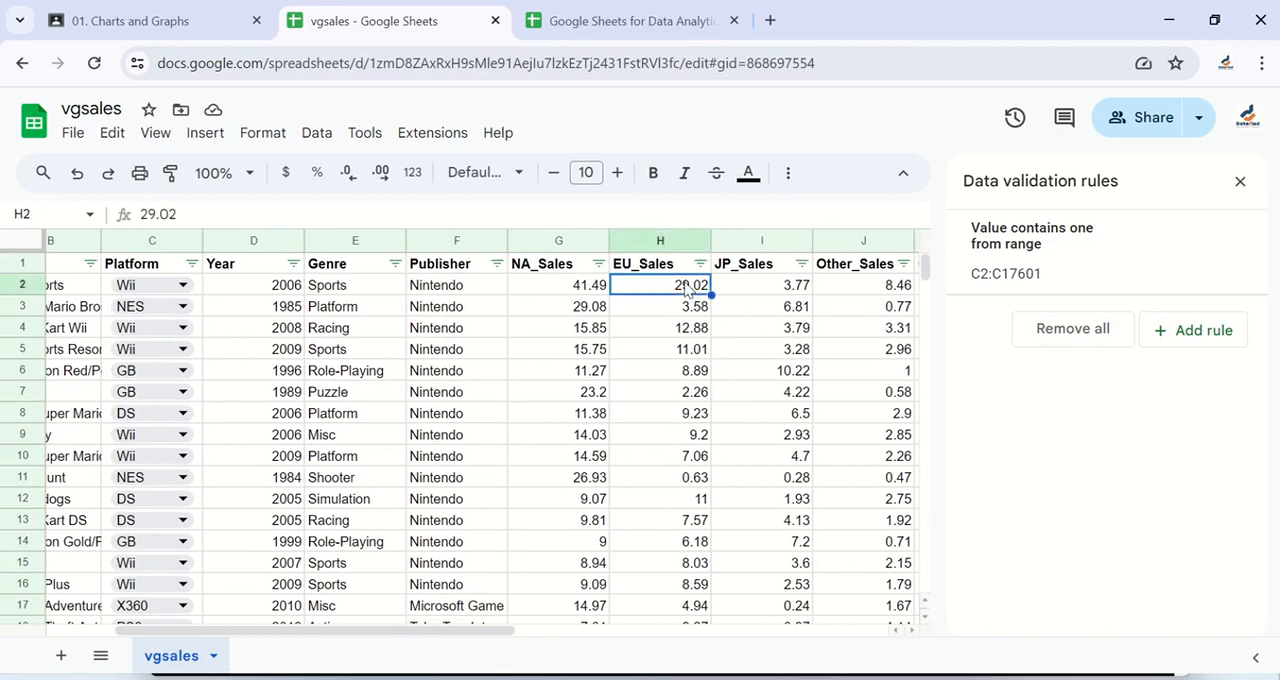
{"action": "key", "text": "ctrl+shift+Down"}
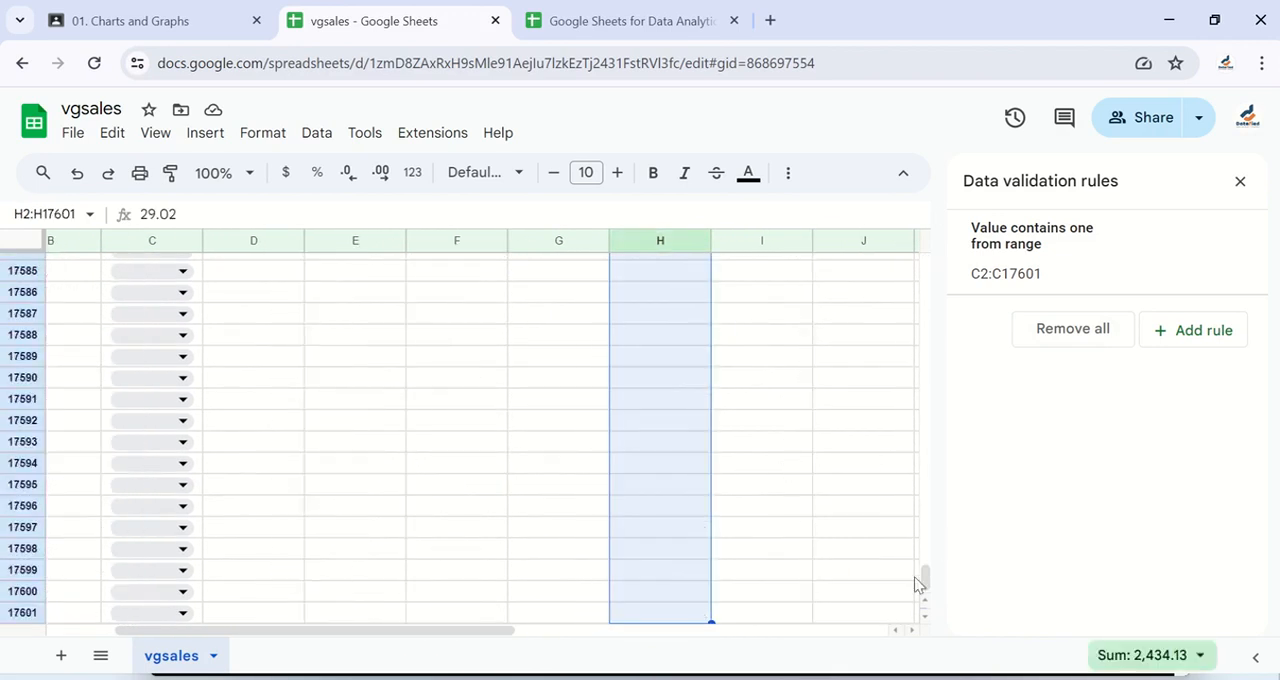
{"action": "left_click_drag", "start_coordinate": [927, 577], "coordinate": [920, 246]}
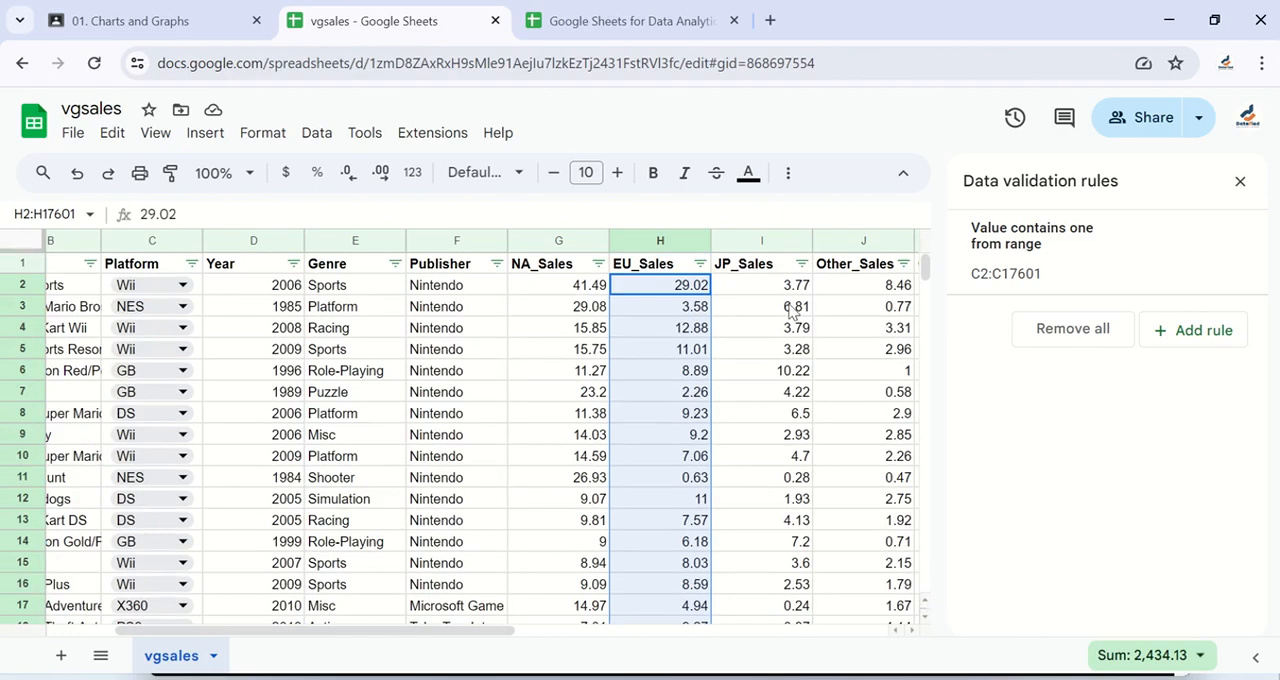
{"action": "left_click", "coordinate": [1193, 333]}
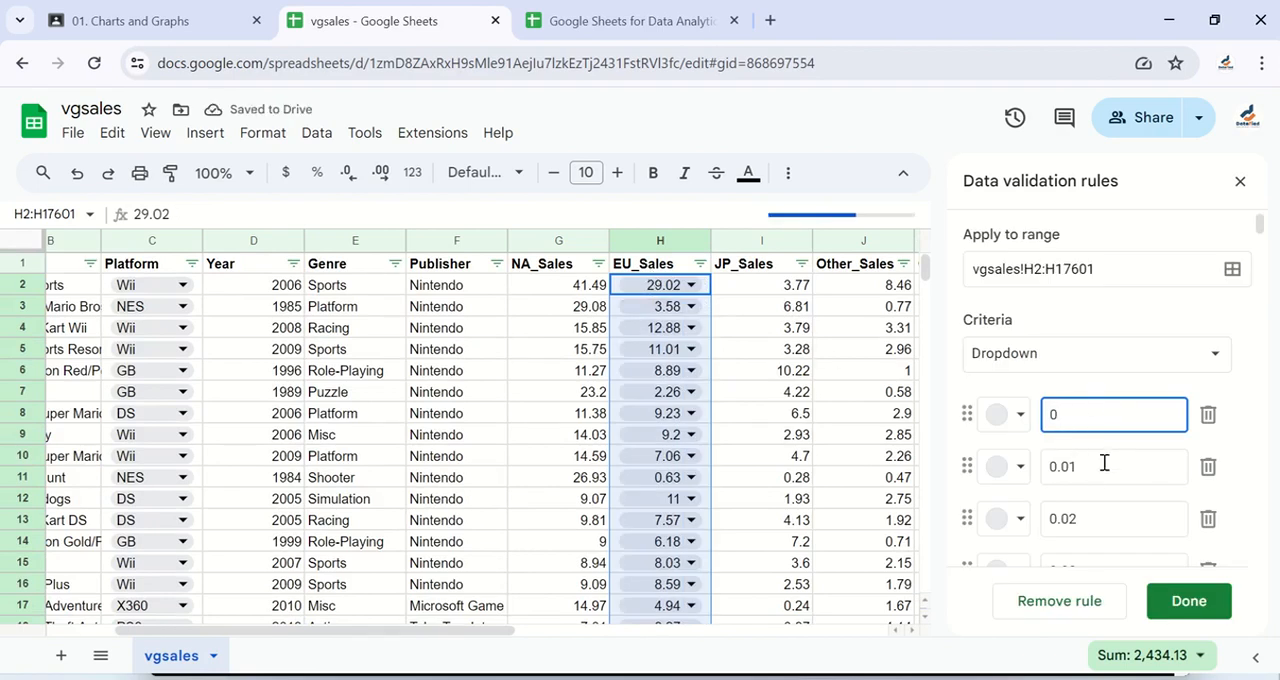
Step: Set the criteria of the new EU_Sales rule to Greater than
{"action": "scroll", "coordinate": [1104, 459], "scroll_direction": "down", "scroll_amount": 10}
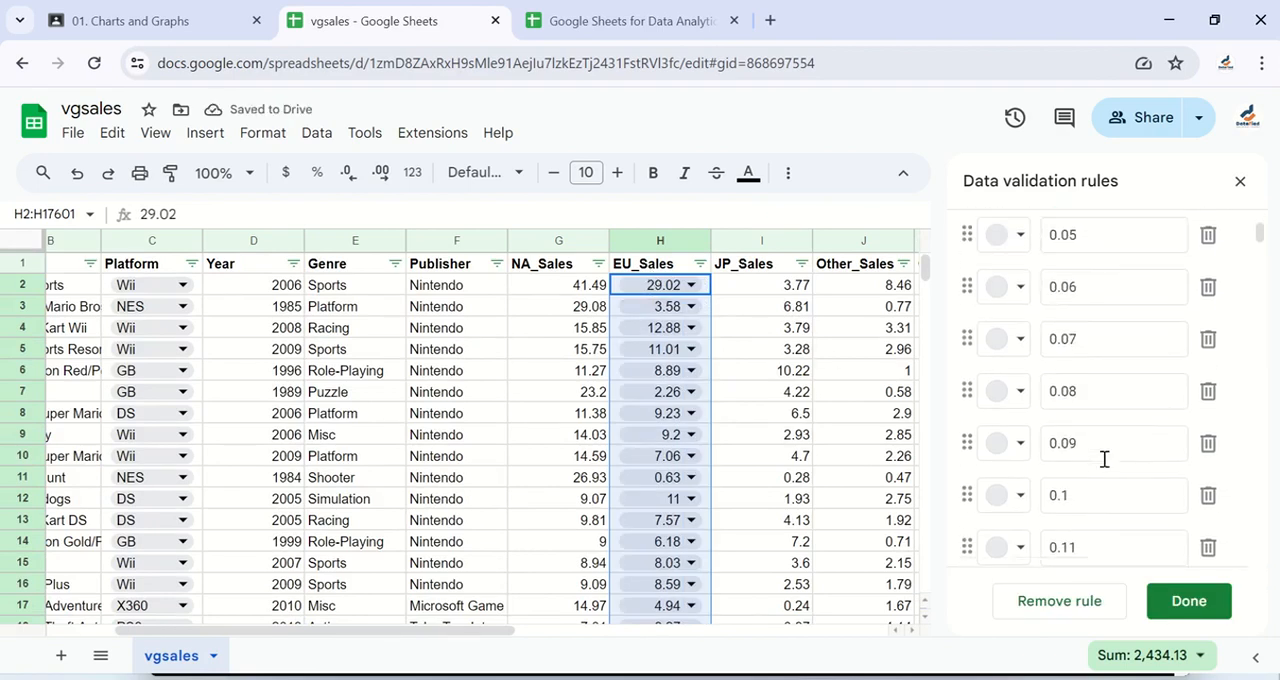
{"action": "scroll", "coordinate": [1105, 466], "scroll_direction": "down", "scroll_amount": 12}
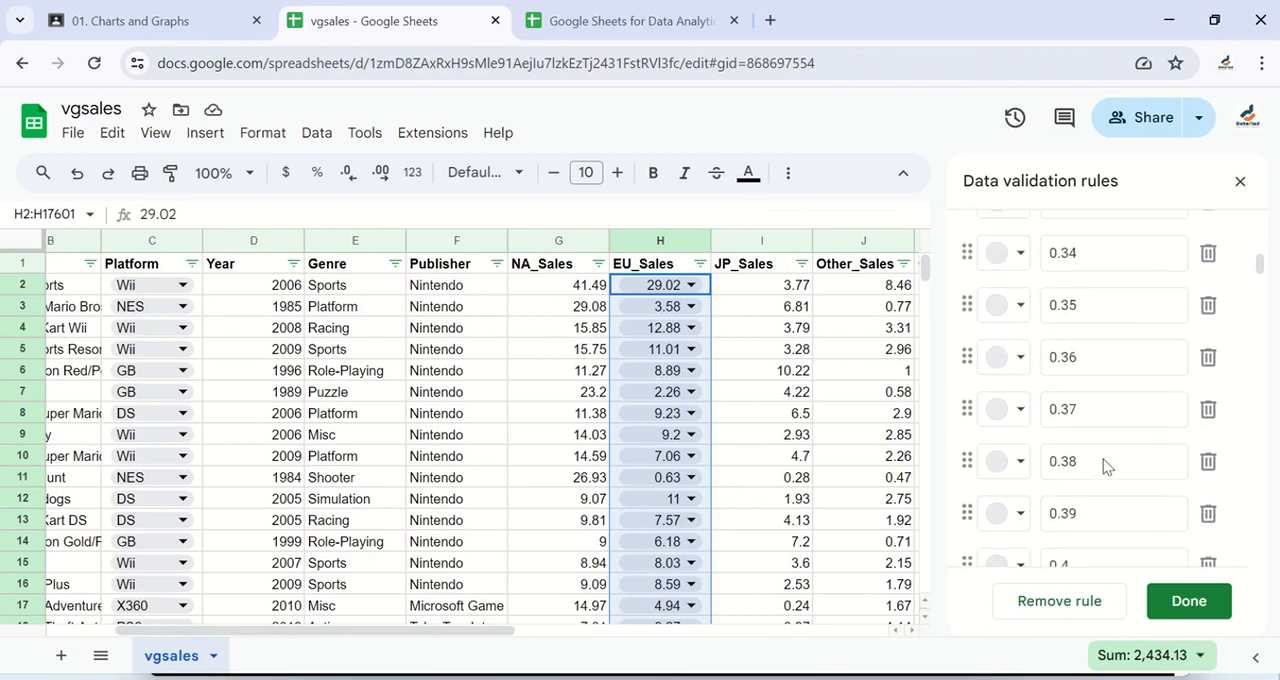
{"action": "scroll", "coordinate": [1105, 466], "scroll_direction": "up", "scroll_amount": 20}
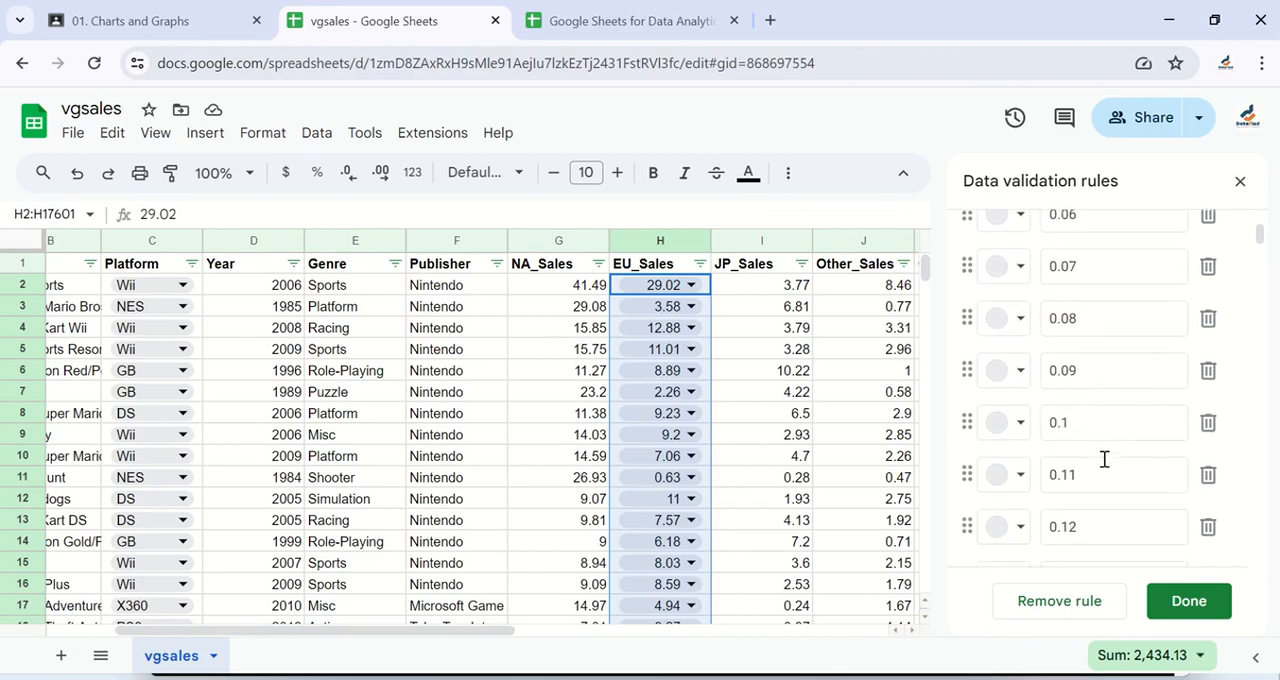
{"action": "left_click", "coordinate": [1038, 350]}
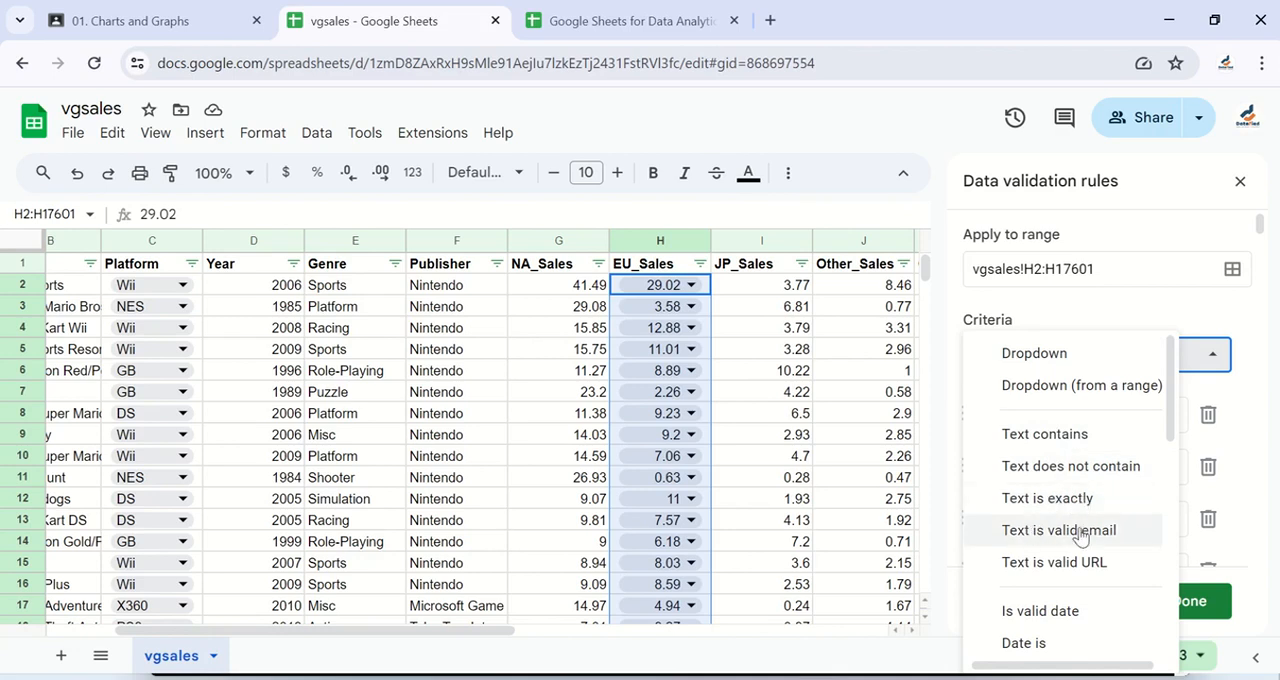
{"action": "scroll", "coordinate": [1046, 532], "scroll_direction": "down", "scroll_amount": 1}
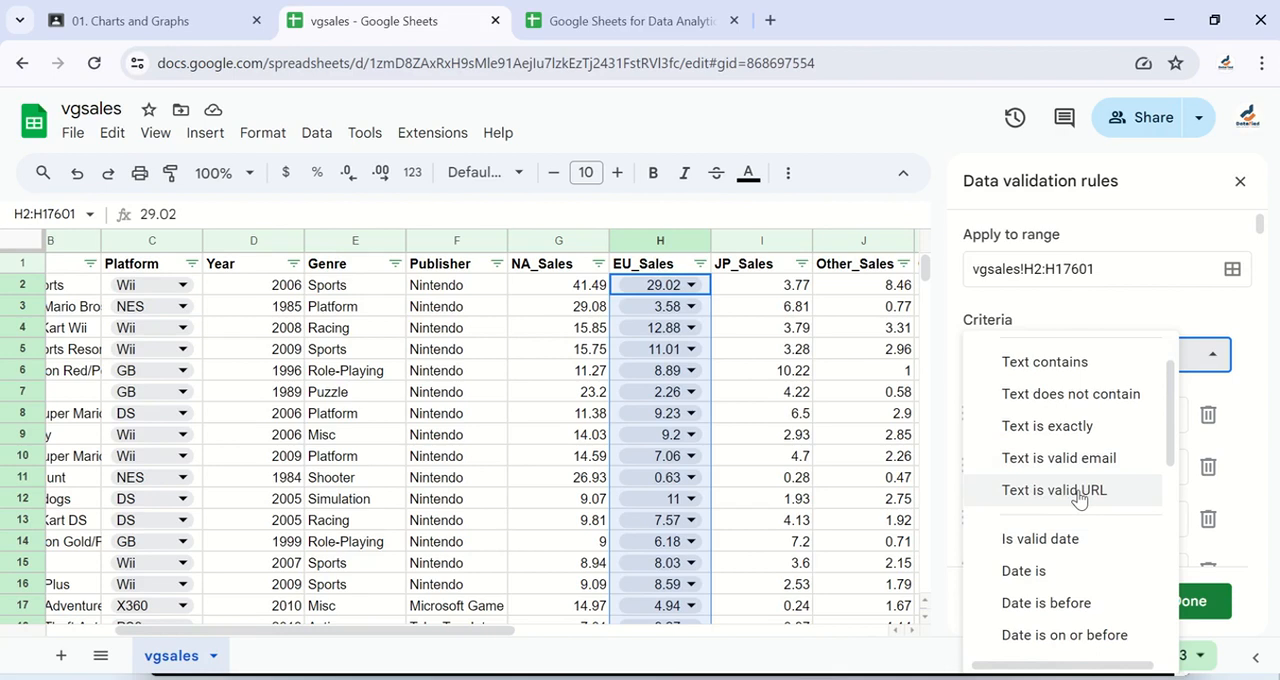
{"action": "scroll", "coordinate": [1078, 497], "scroll_direction": "down", "scroll_amount": 2}
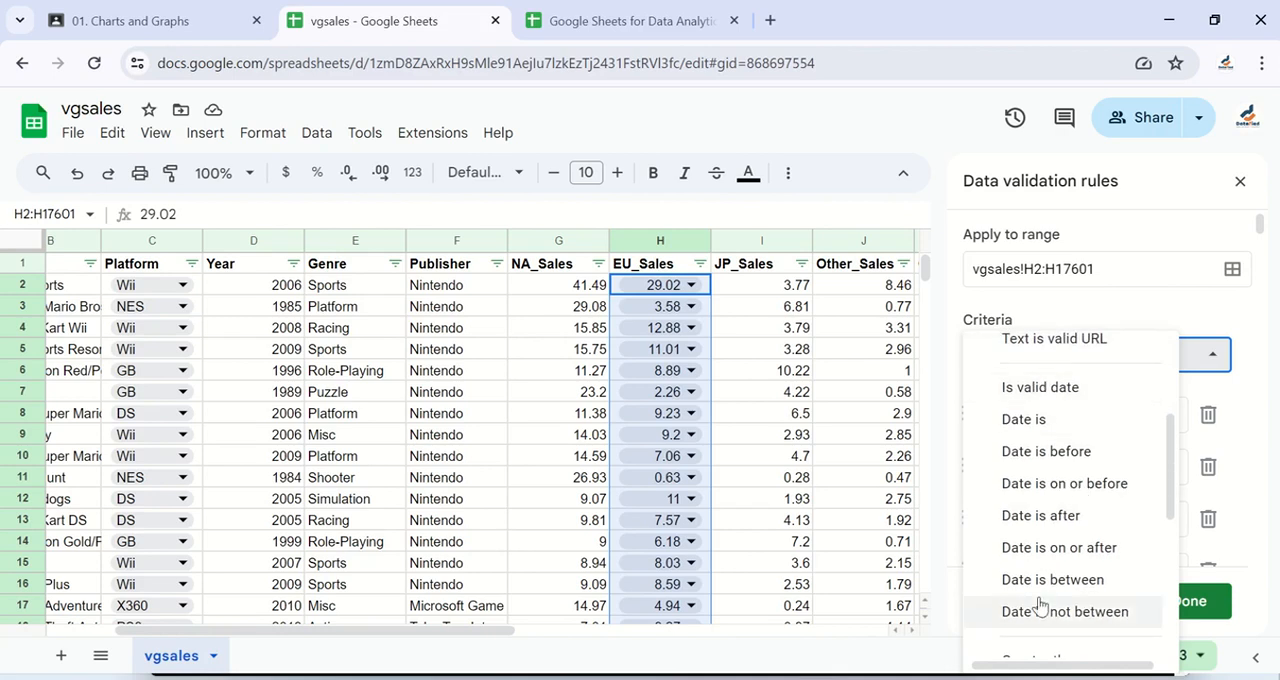
{"action": "scroll", "coordinate": [1030, 606], "scroll_direction": "down", "scroll_amount": 2}
{"action": "scroll", "coordinate": [1040, 606], "scroll_direction": "down", "scroll_amount": 2}
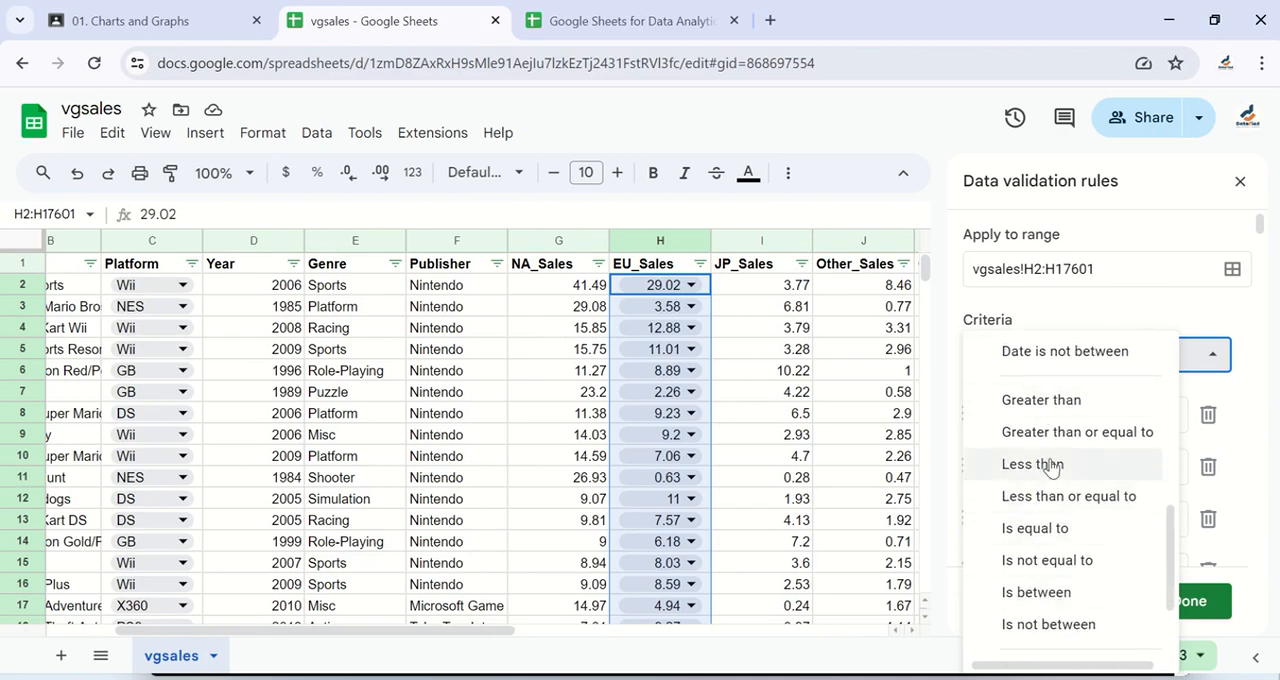
{"action": "left_click", "coordinate": [1046, 401]}
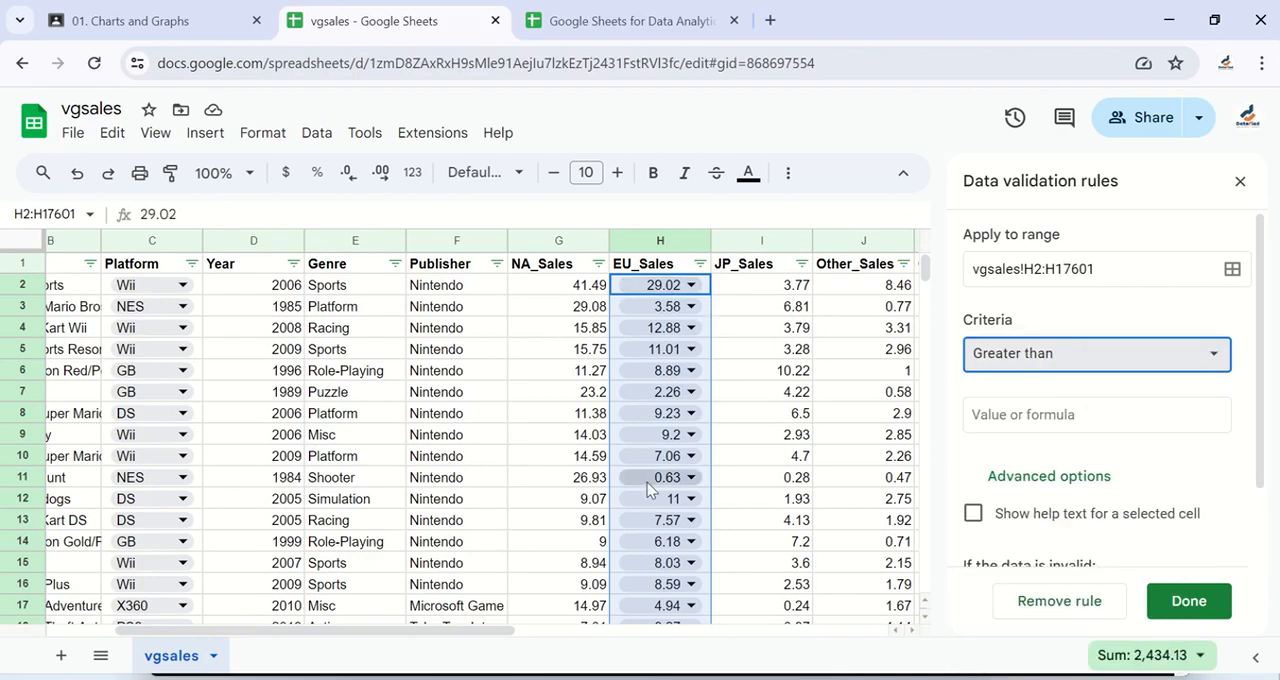
Step: Set the Greater than limit to 0, keep waiting for the unresponsive page, and save the EU_Sales rule
{"action": "left_click", "coordinate": [1005, 417]}
{"action": "type", "text": "0"}
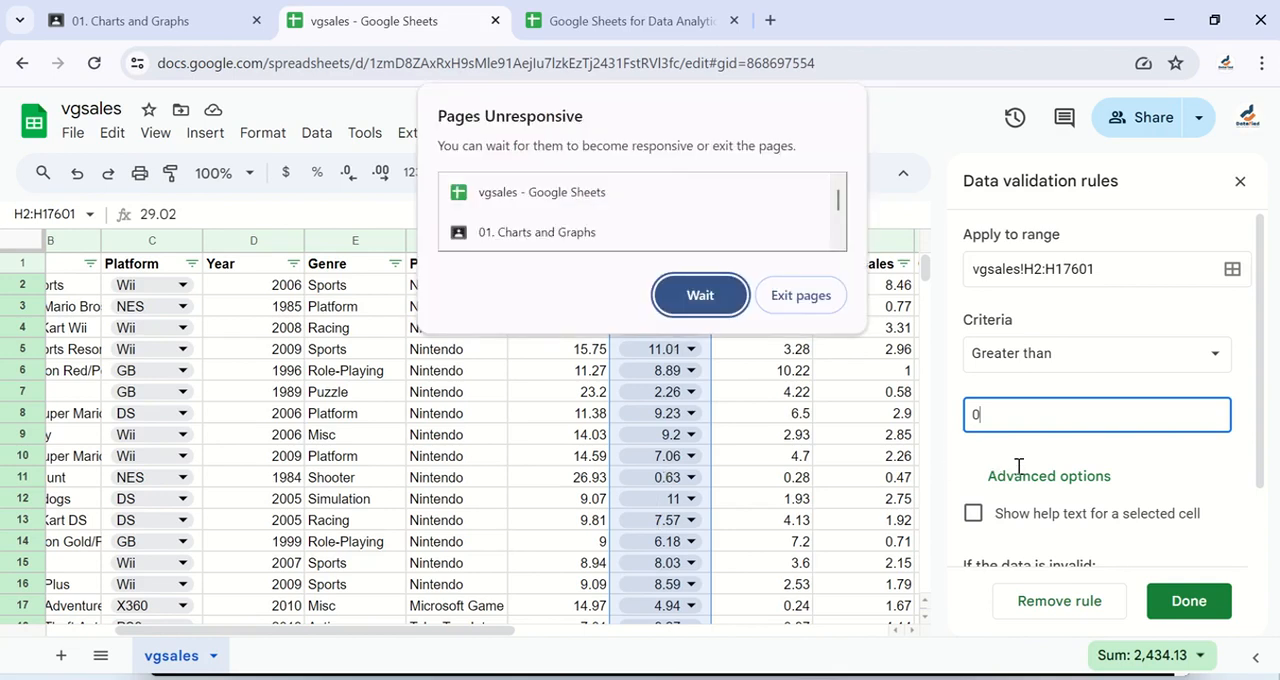
{"action": "left_click", "coordinate": [700, 295]}
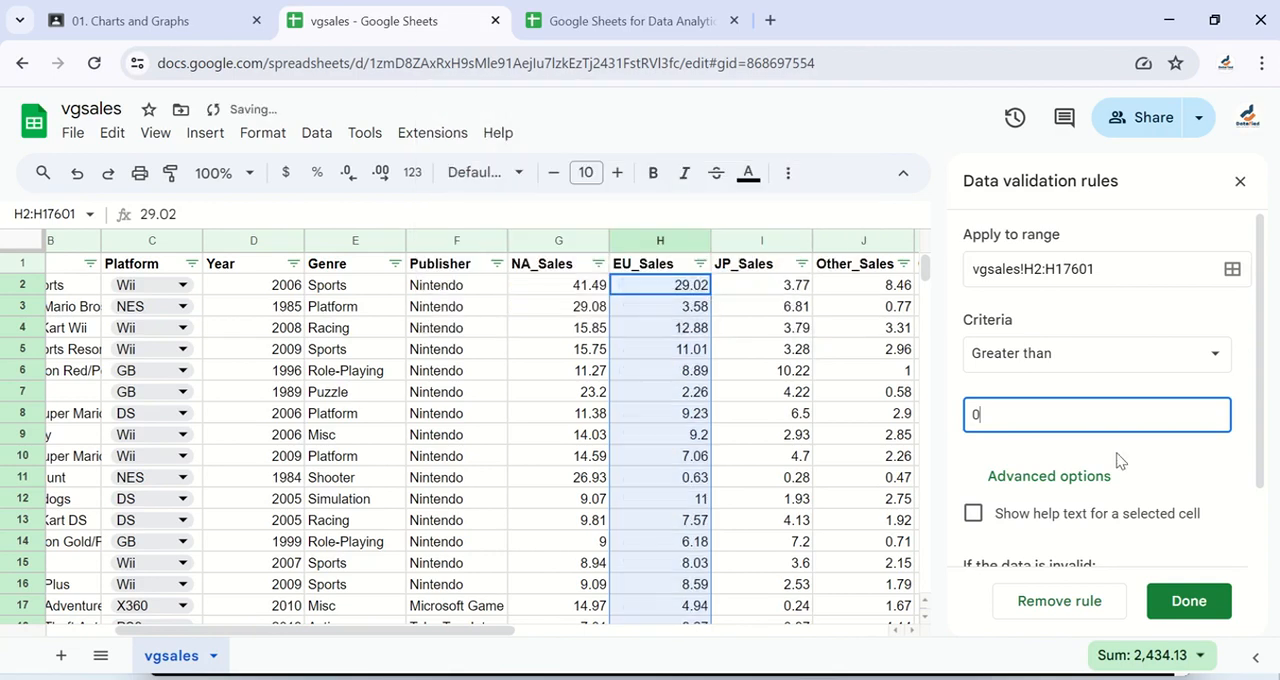
{"action": "scroll", "coordinate": [1055, 482], "scroll_direction": "down", "scroll_amount": 1}
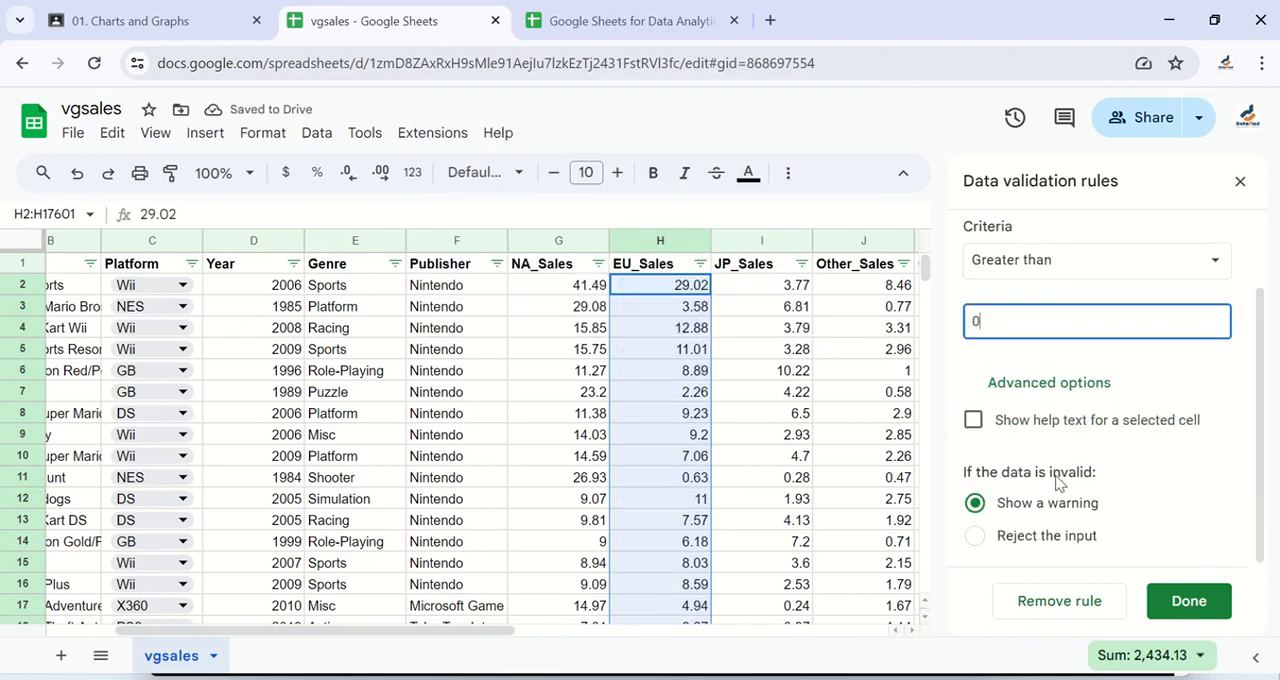
{"action": "left_click", "coordinate": [1187, 602]}
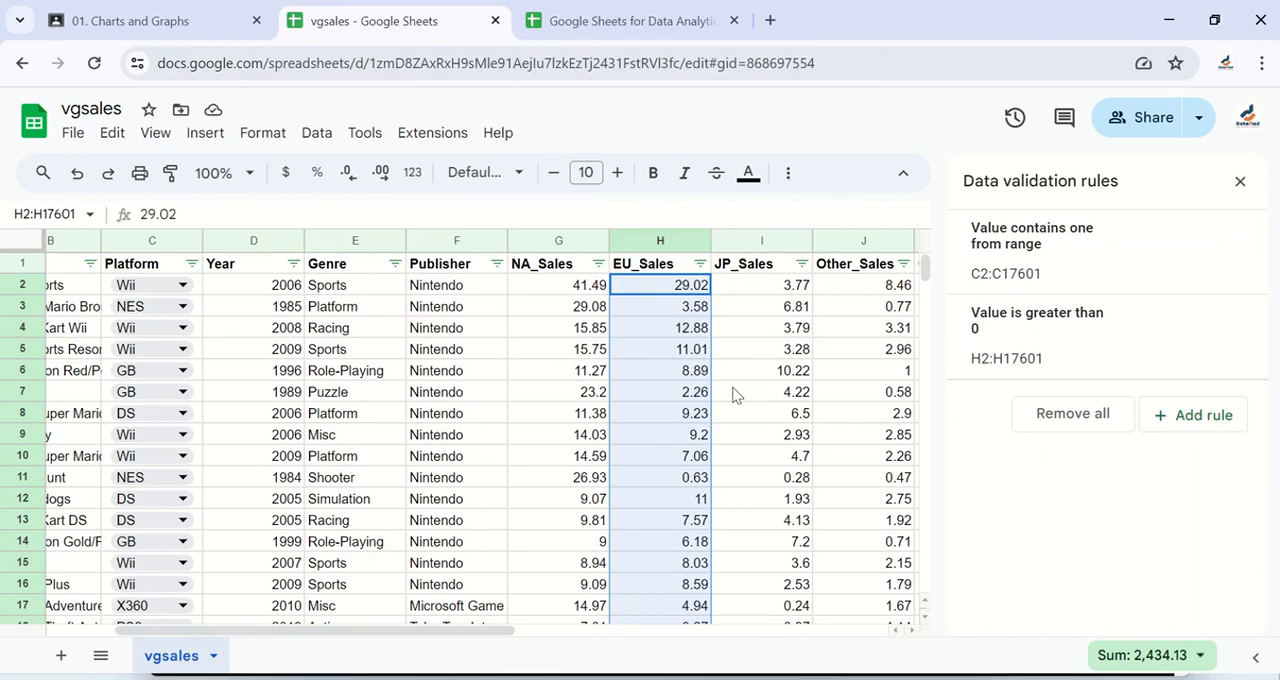
Step: Look at the Platform dropdown list in C2, then return to the first EU_Sales value in H2
{"action": "left_click", "coordinate": [666, 333]}
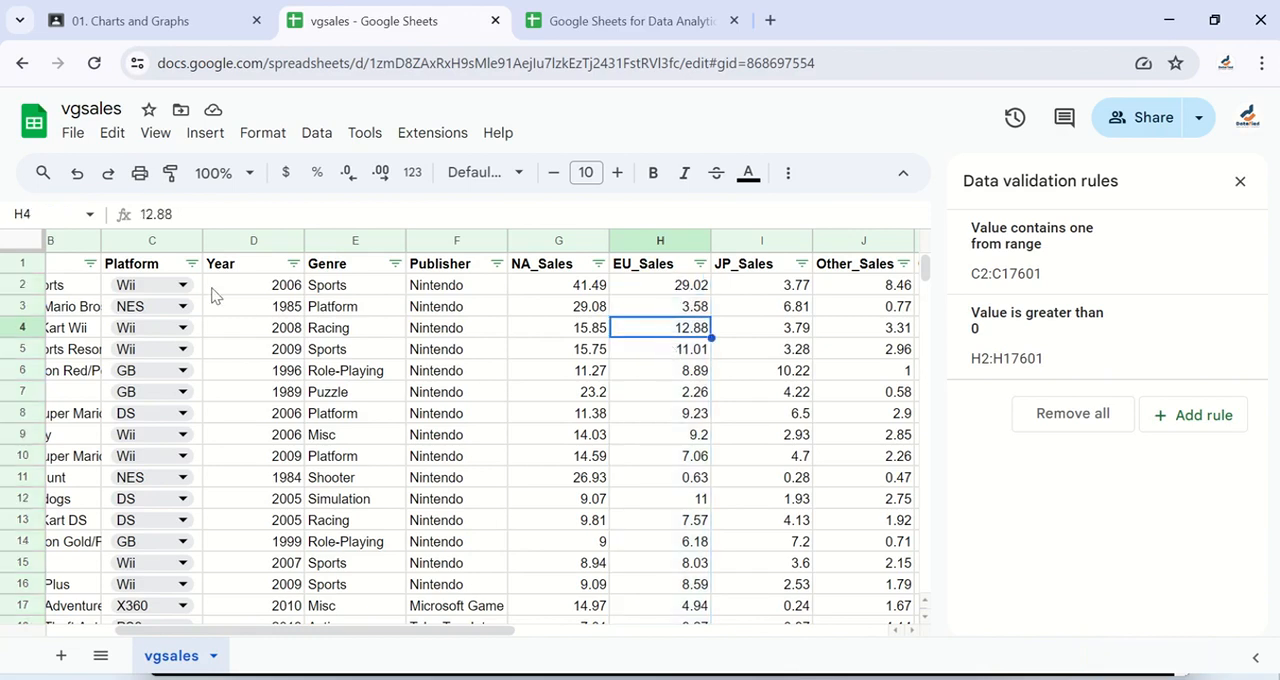
{"action": "double_click", "coordinate": [185, 287]}
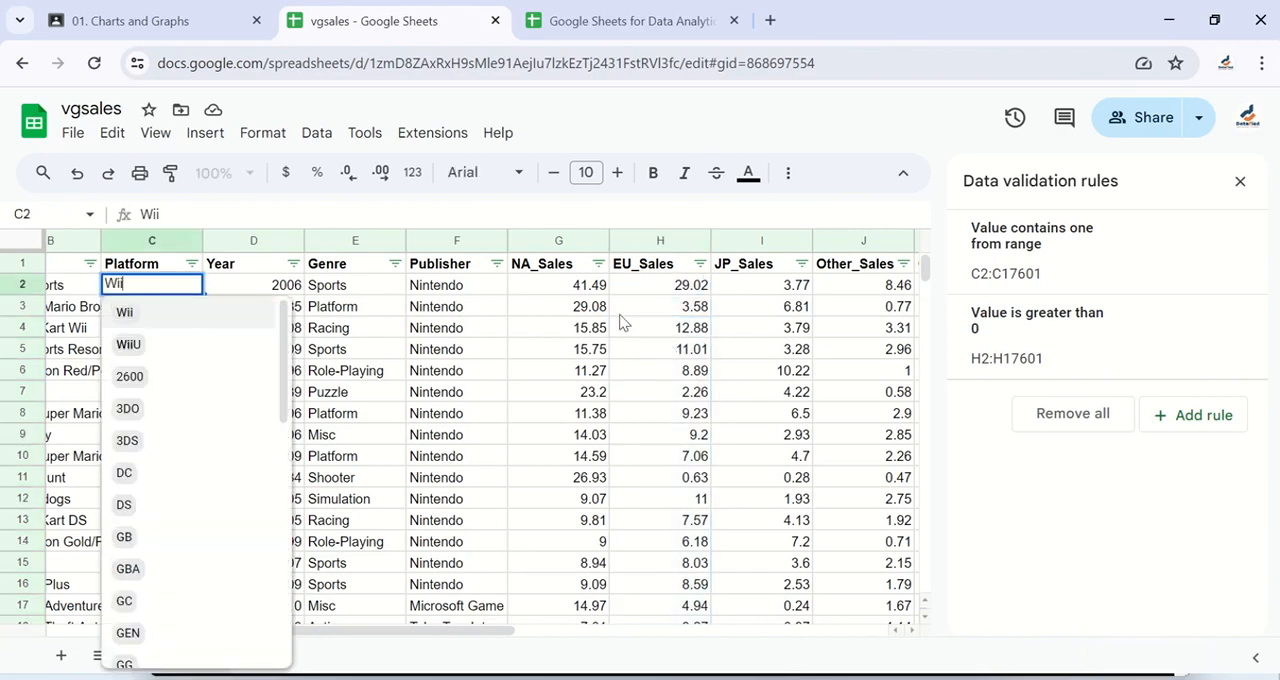
{"action": "left_click", "coordinate": [697, 297]}
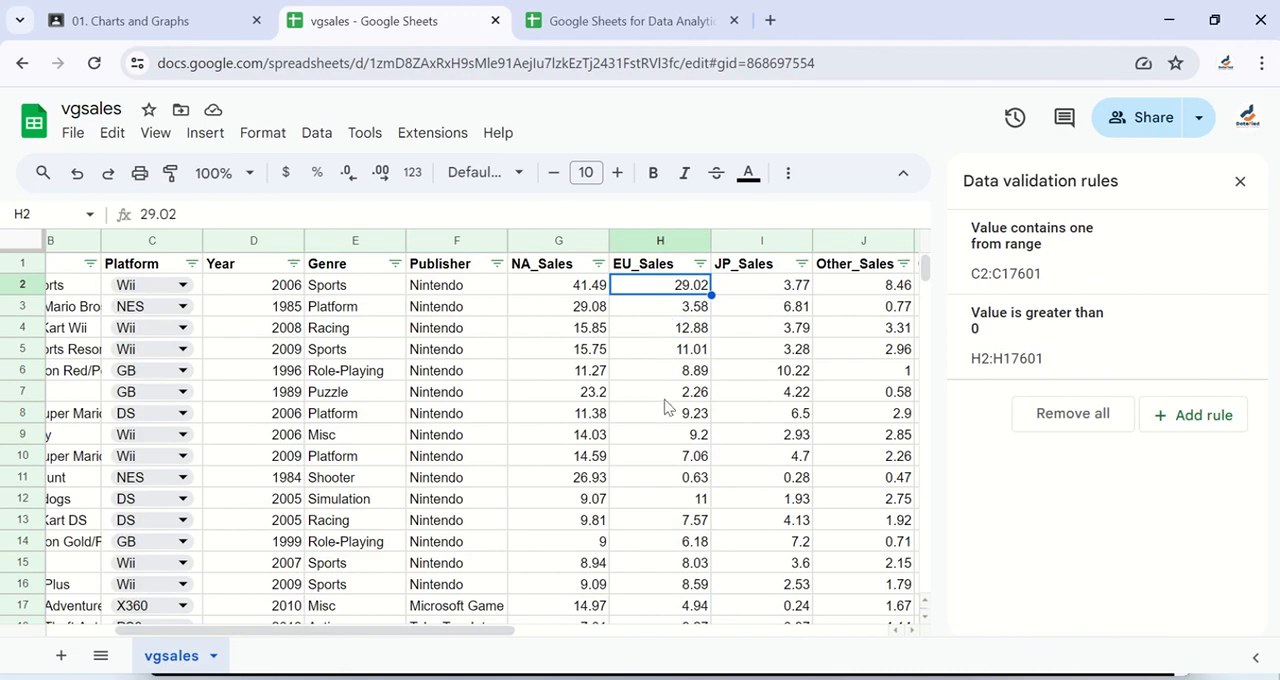
Step: Examine the EU_Sales column for cells flagged as invalid and read the validation message on a flagged value
{"action": "scroll", "coordinate": [667, 408], "scroll_direction": "down", "scroll_amount": 7}
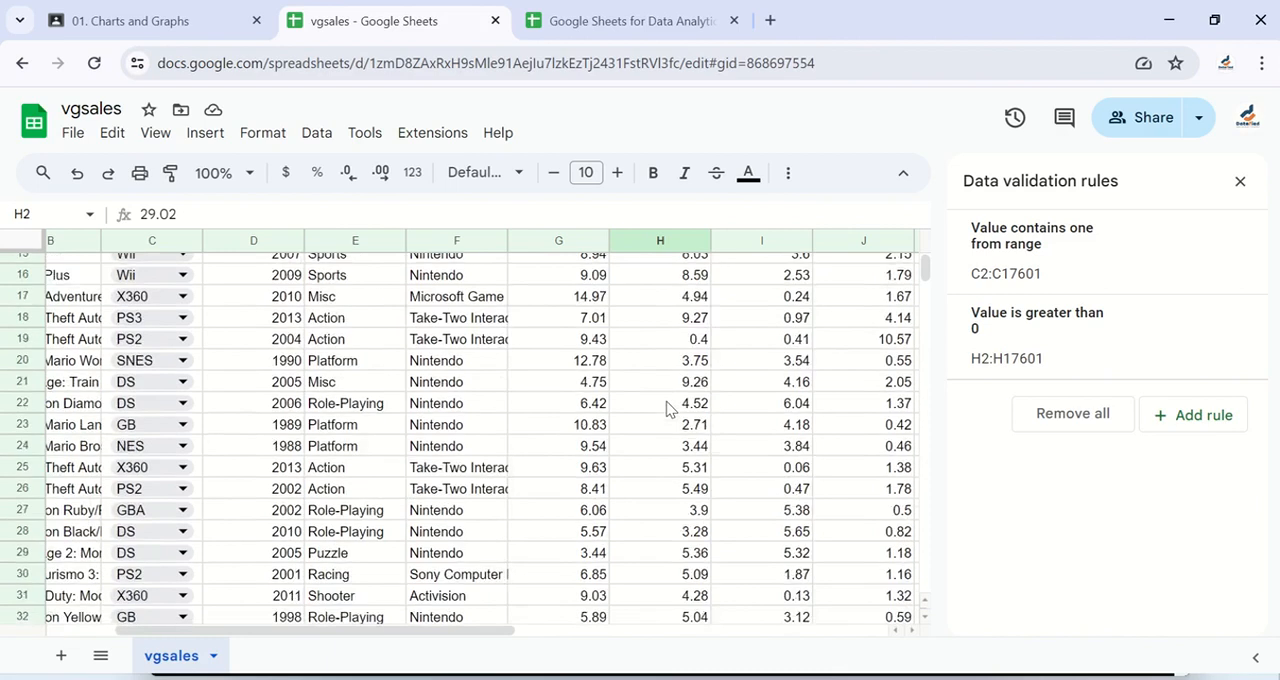
{"action": "scroll", "coordinate": [667, 408], "scroll_direction": "down", "scroll_amount": 11}
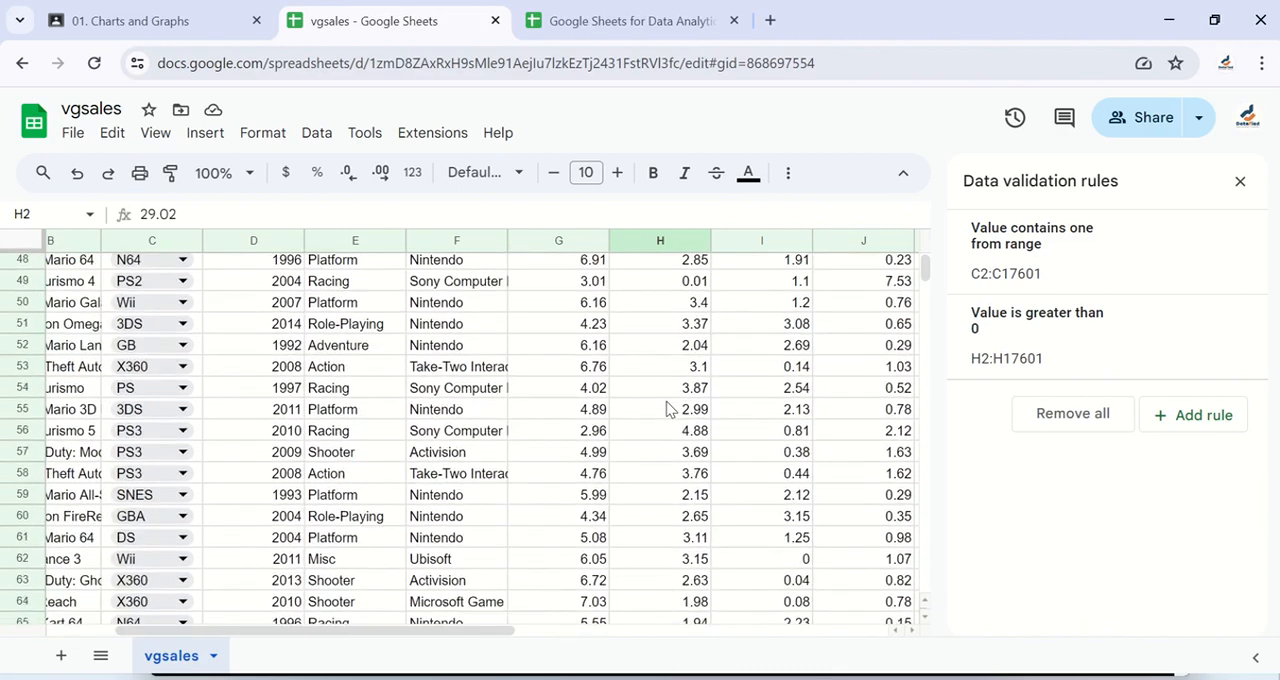
{"action": "scroll", "coordinate": [667, 408], "scroll_direction": "down", "scroll_amount": 16}
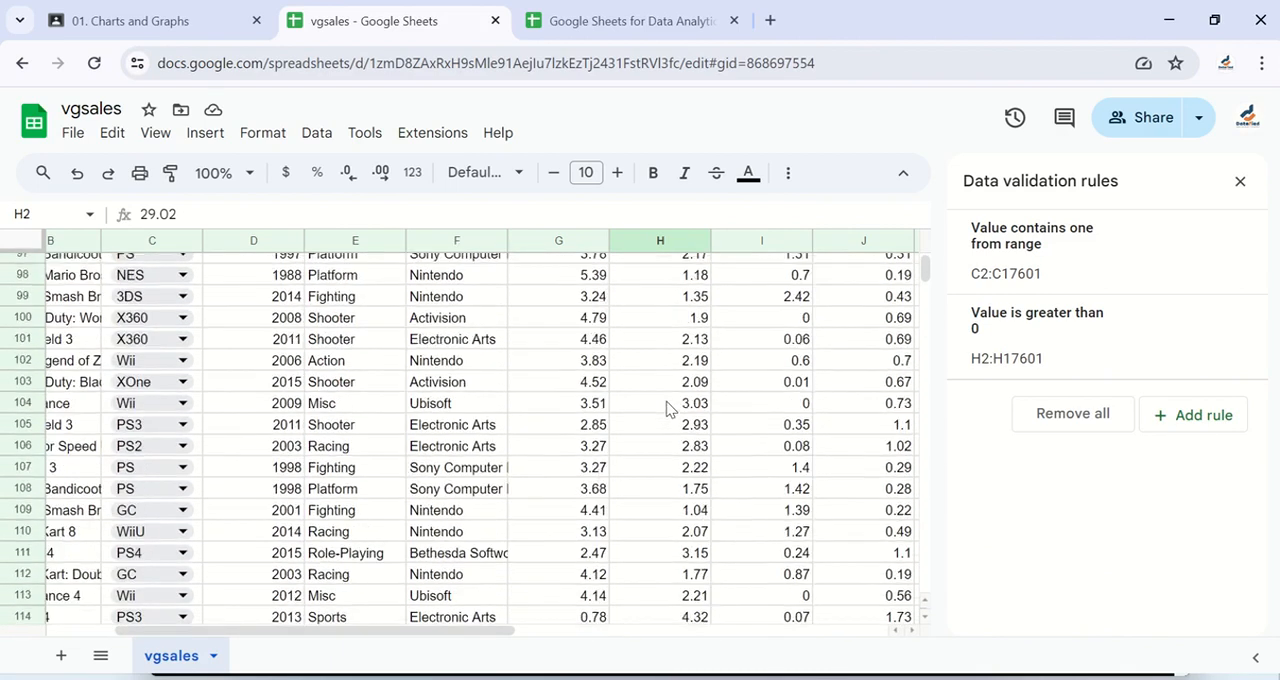
{"action": "scroll", "coordinate": [667, 408], "scroll_direction": "down", "scroll_amount": 11}
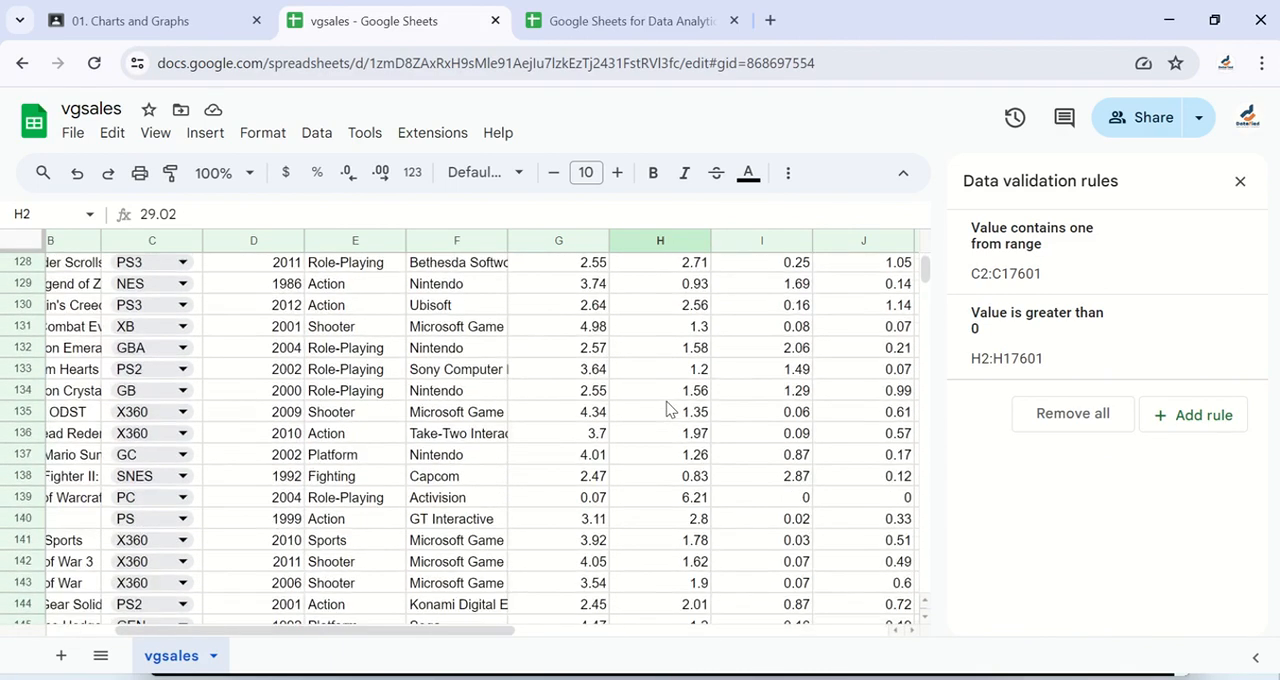
{"action": "scroll", "coordinate": [667, 408], "scroll_direction": "down", "scroll_amount": 2}
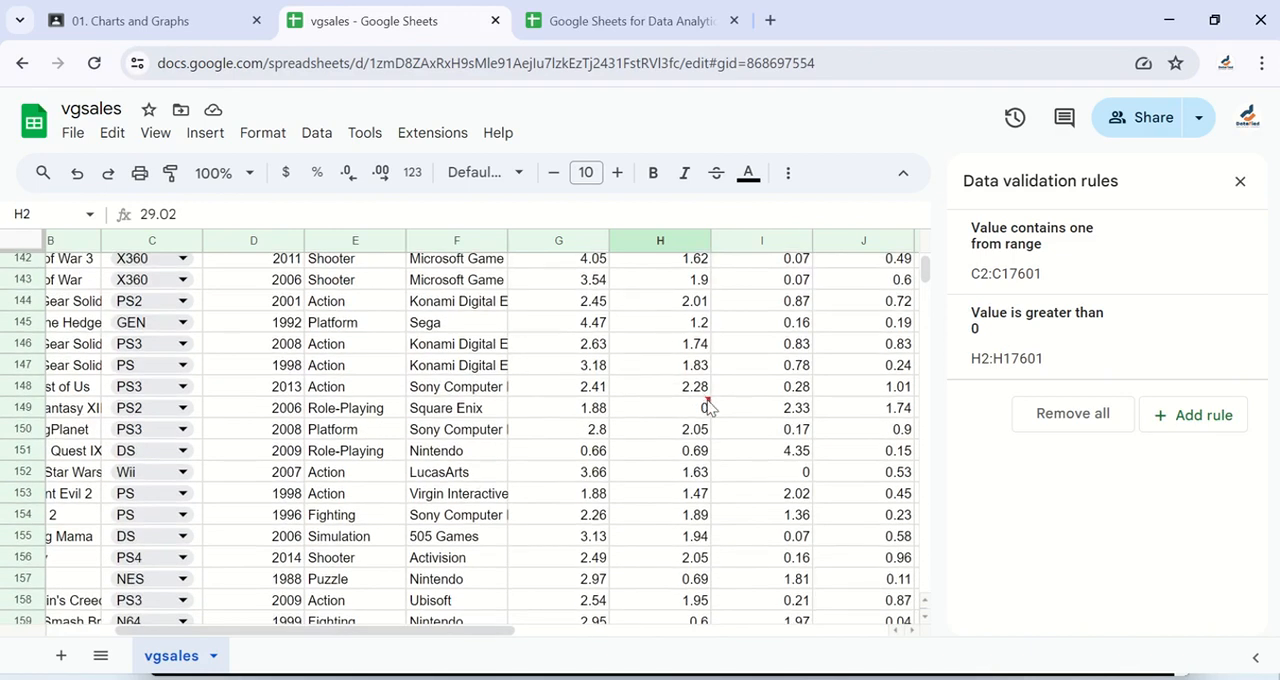
{"action": "mouse_move", "coordinate": [708, 407]}
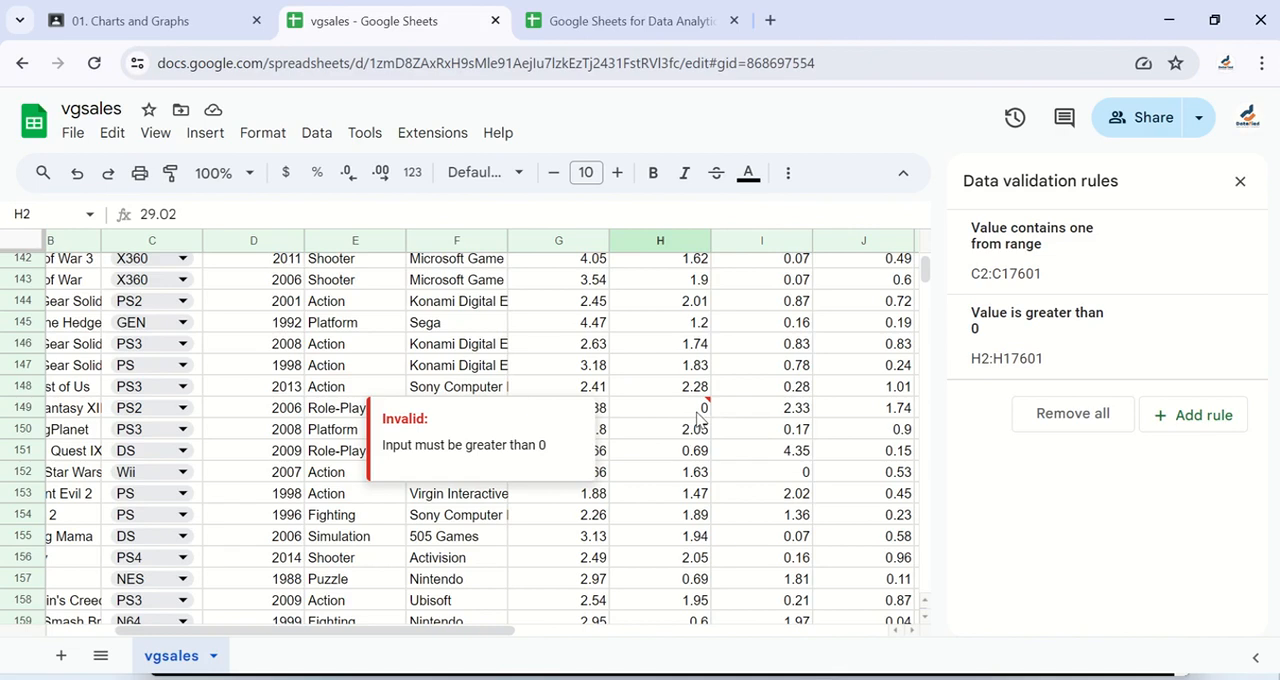
{"action": "scroll", "coordinate": [698, 418], "scroll_direction": "down", "scroll_amount": 6}
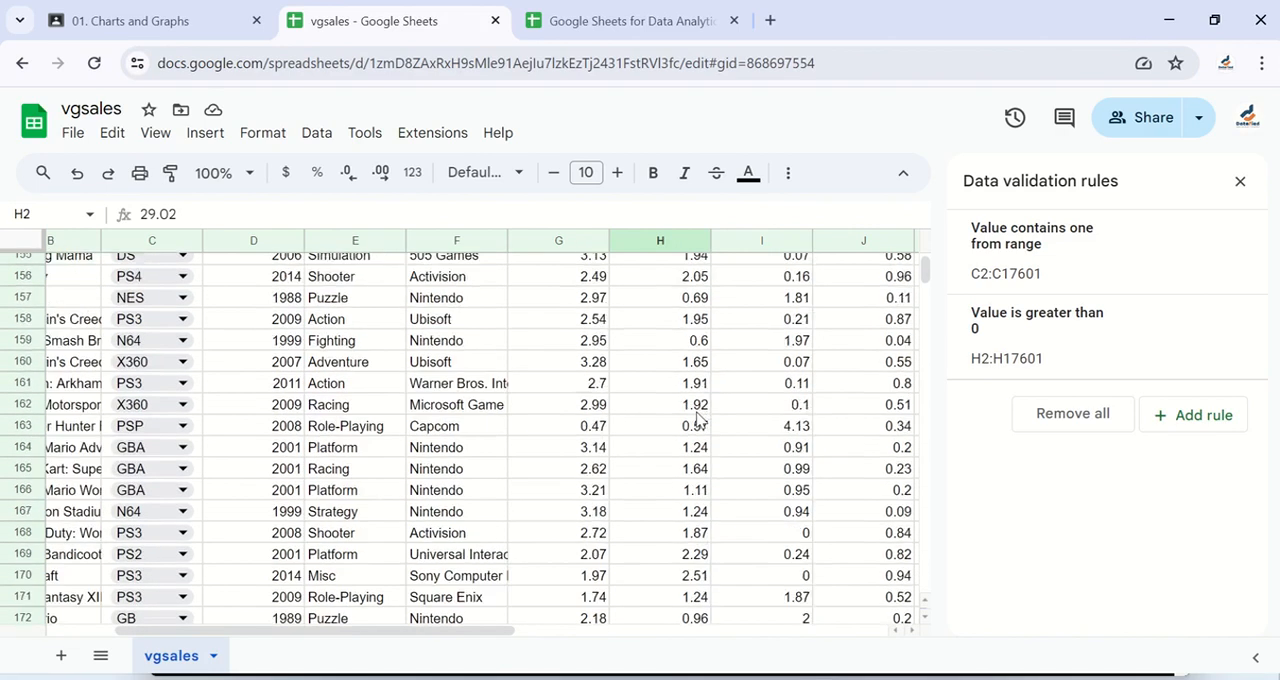
{"action": "scroll", "coordinate": [698, 418], "scroll_direction": "down", "scroll_amount": 18}
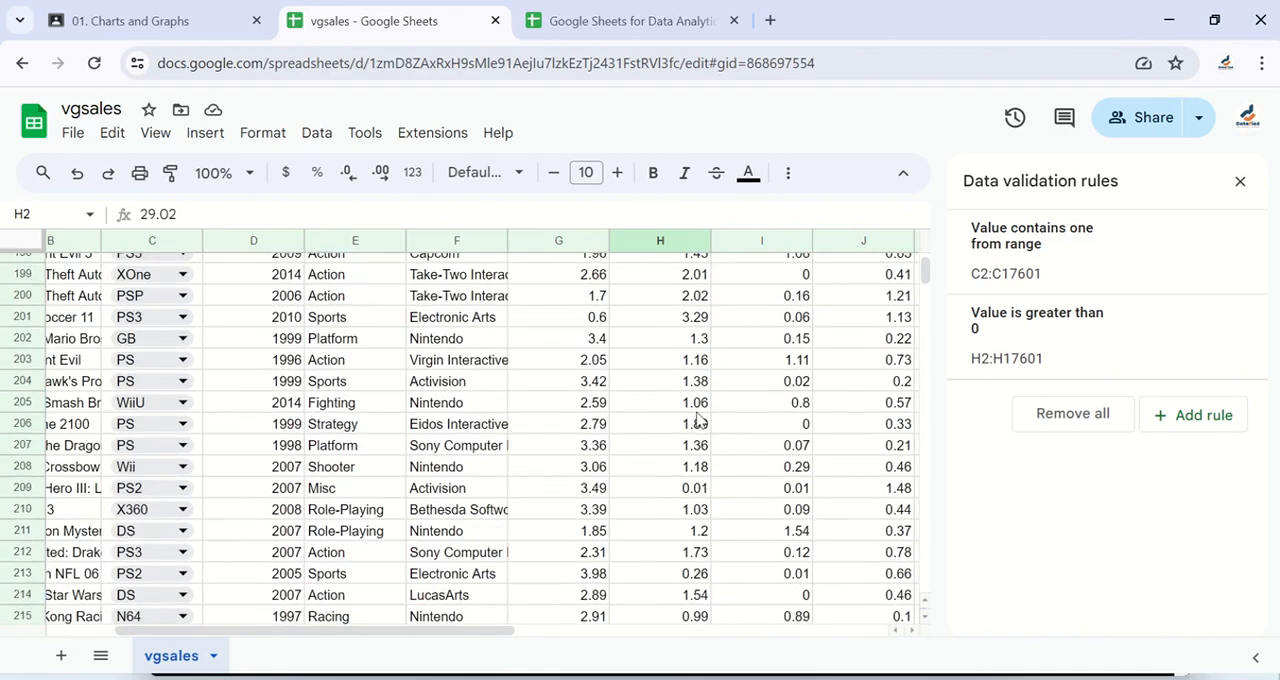
{"action": "scroll", "coordinate": [698, 418], "scroll_direction": "up", "scroll_amount": 2}
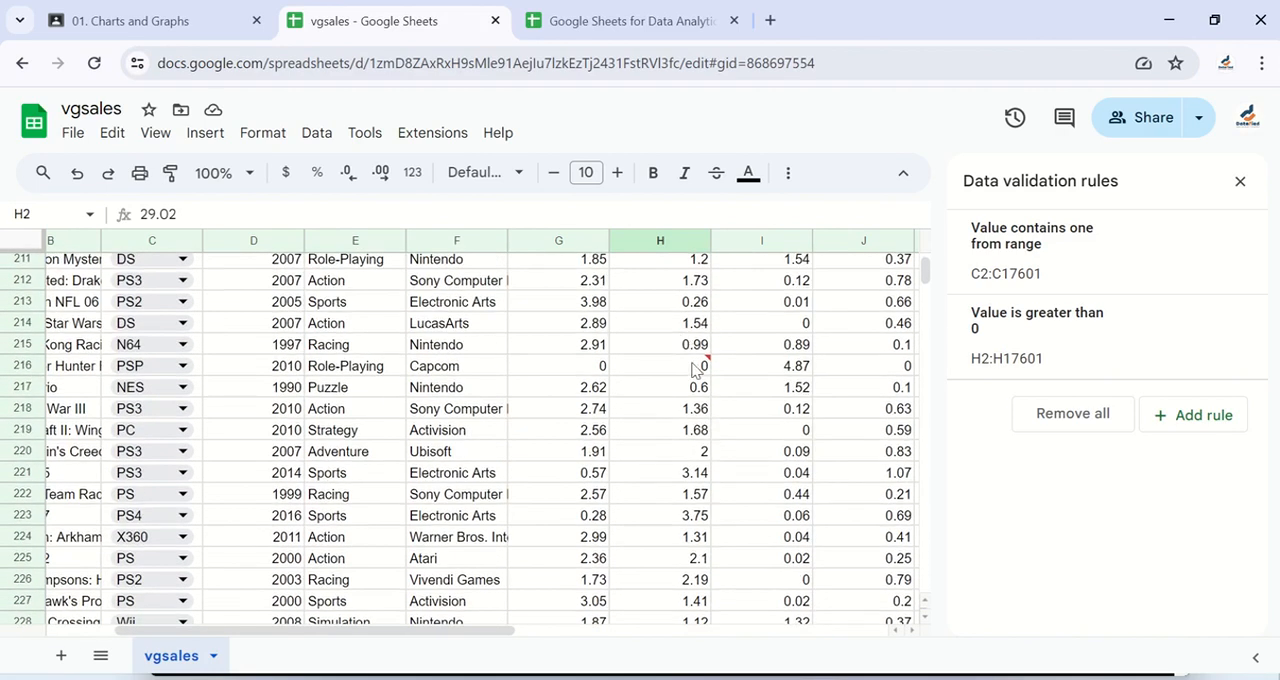
{"action": "mouse_move", "coordinate": [699, 370]}
{"action": "scroll", "coordinate": [699, 370], "scroll_direction": "down", "scroll_amount": 11}
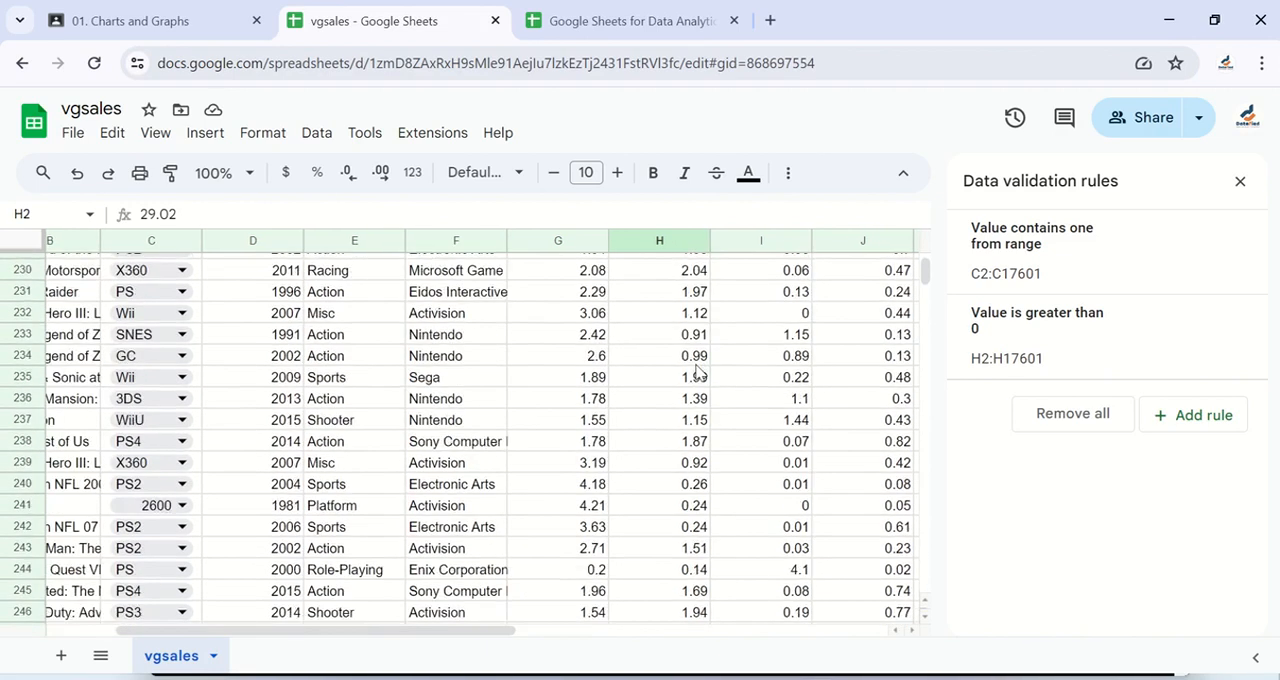
{"action": "scroll", "coordinate": [698, 372], "scroll_direction": "down", "scroll_amount": 7}
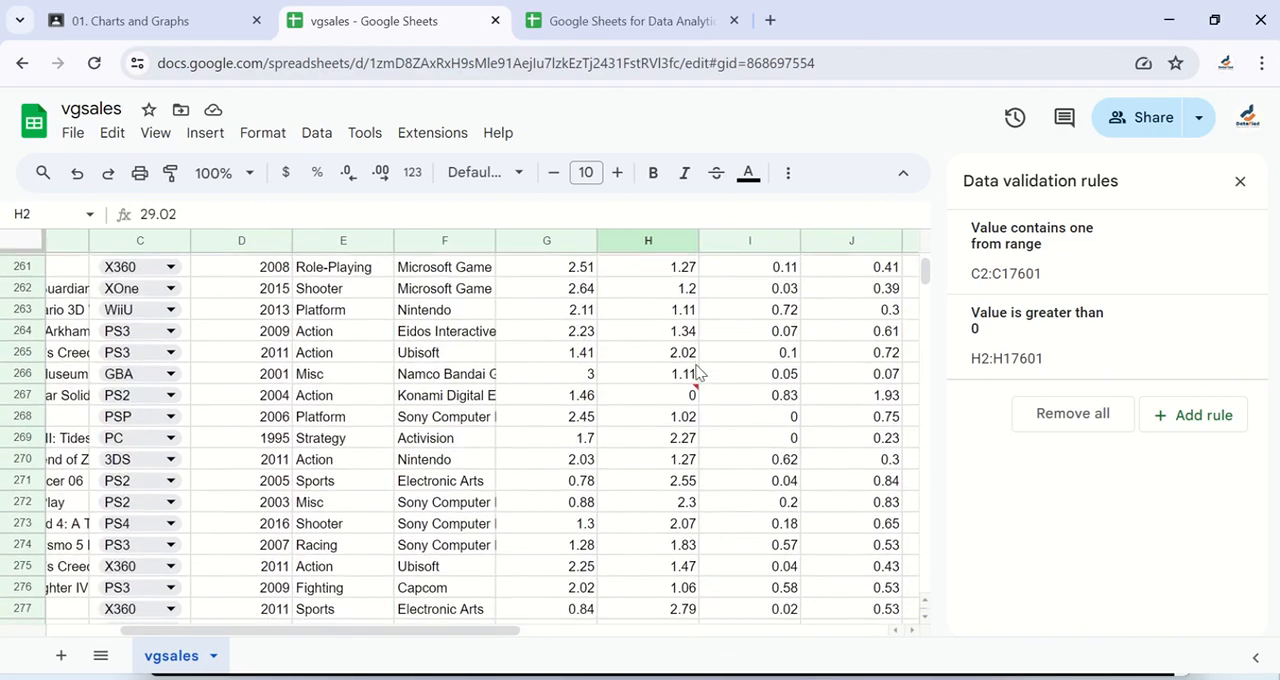
{"action": "scroll", "coordinate": [697, 530], "scroll_direction": "down", "scroll_amount": 13}
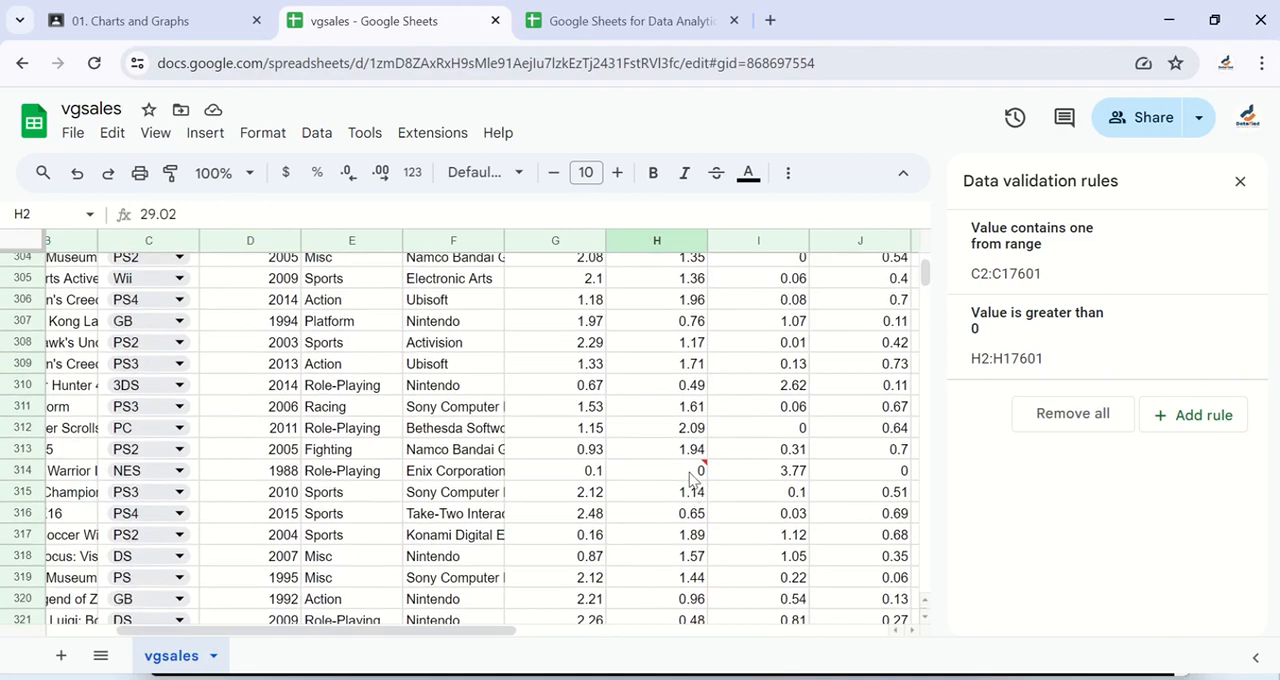
Step: Enter -5 in H16600, the first empty EU_Sales cell below the data, and check how the rule flags it
{"action": "left_click", "coordinate": [688, 451]}
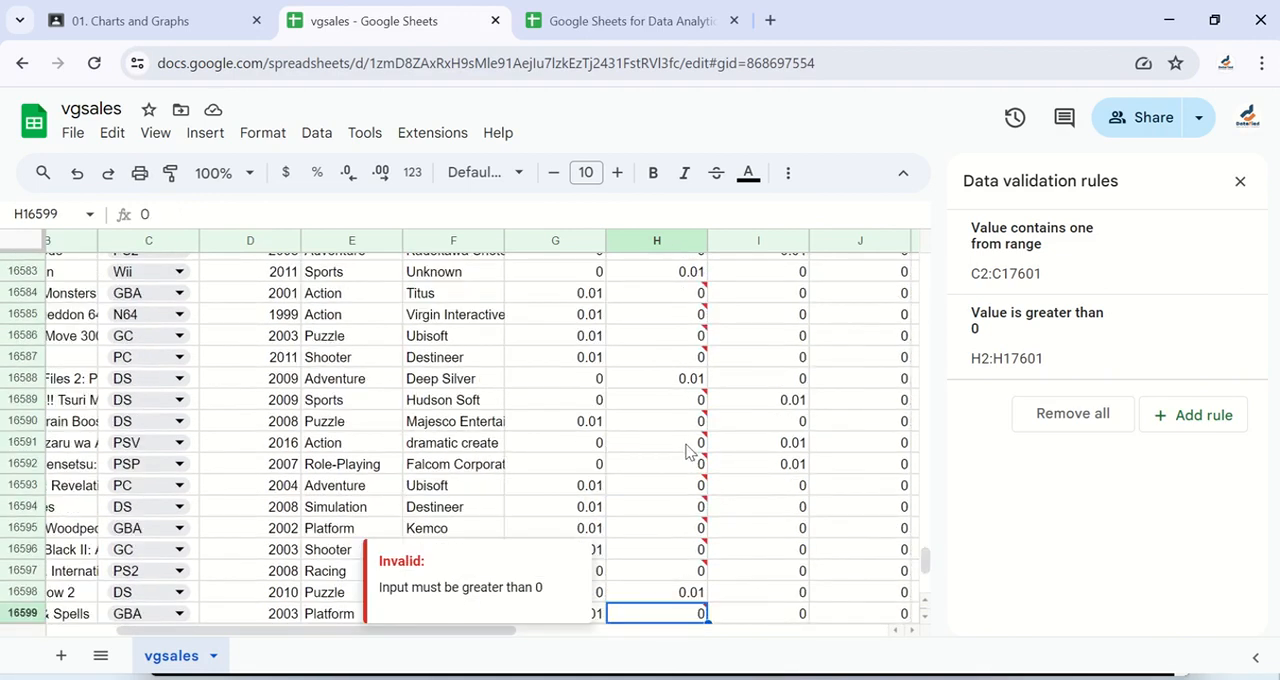
{"action": "scroll", "coordinate": [683, 460], "scroll_direction": "down", "scroll_amount": 3}
{"action": "left_click", "coordinate": [677, 476]}
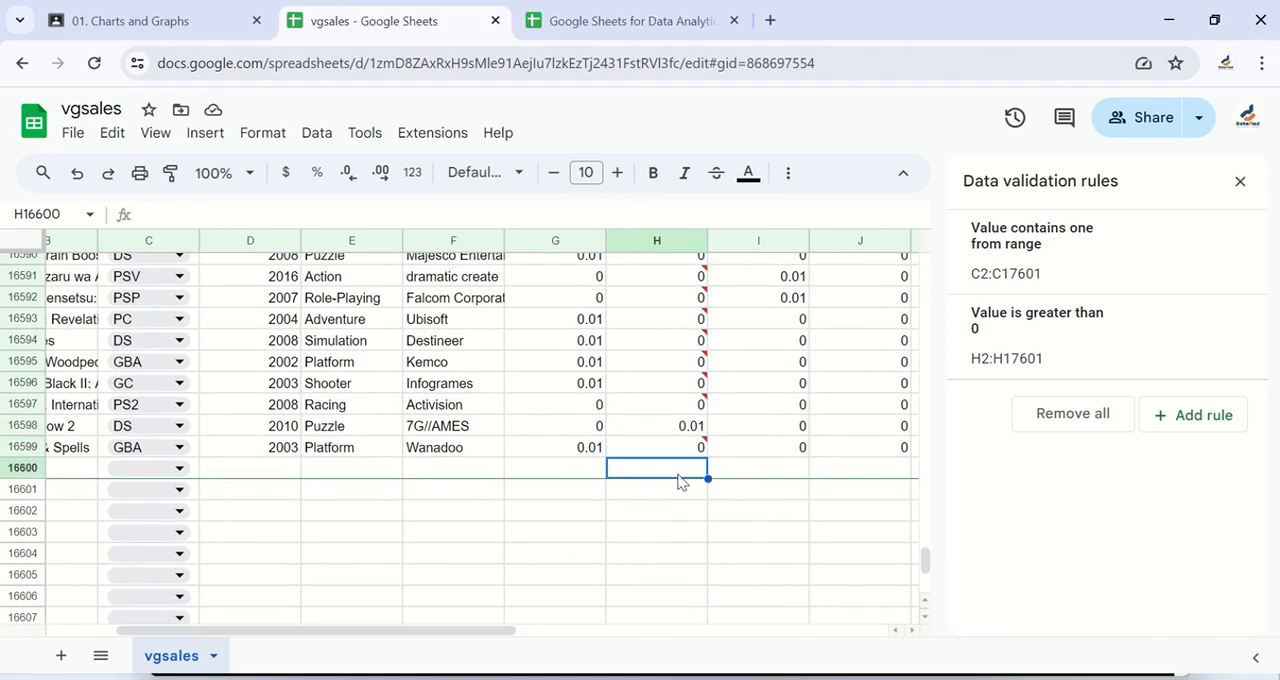
{"action": "type", "text": "-"}
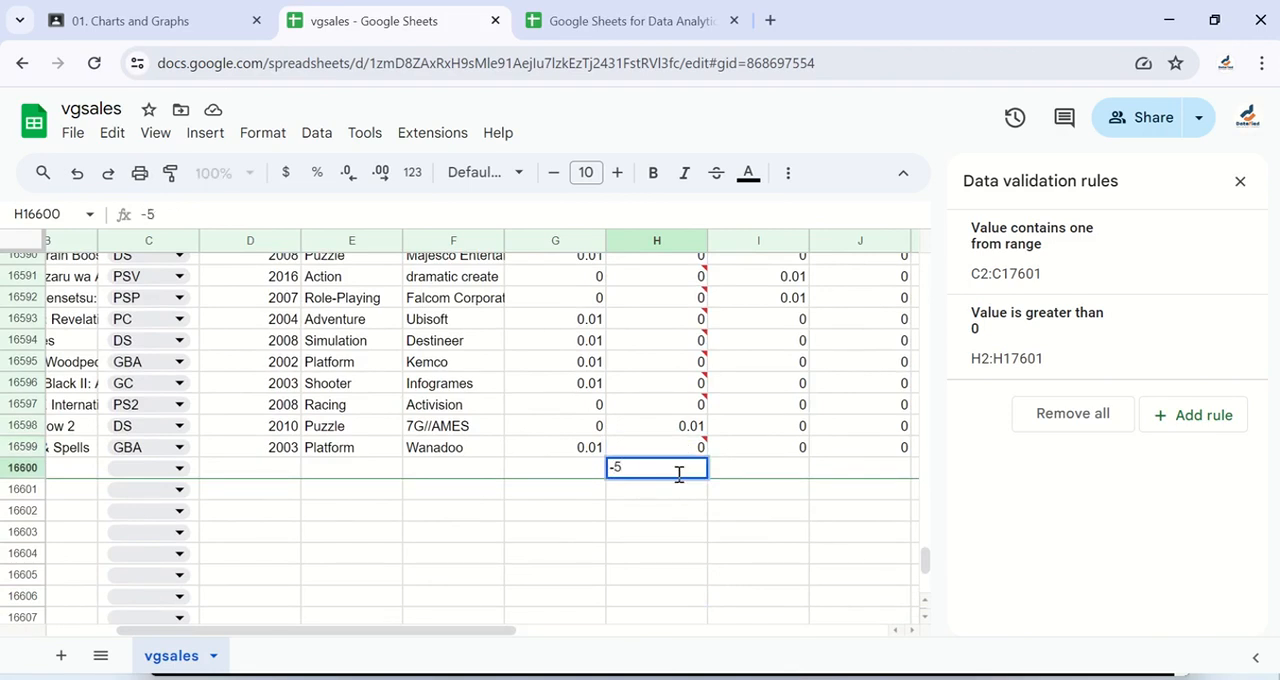
{"action": "type", "text": "5"}
{"action": "key", "text": "Return"}
{"action": "mouse_move", "coordinate": [703, 470]}
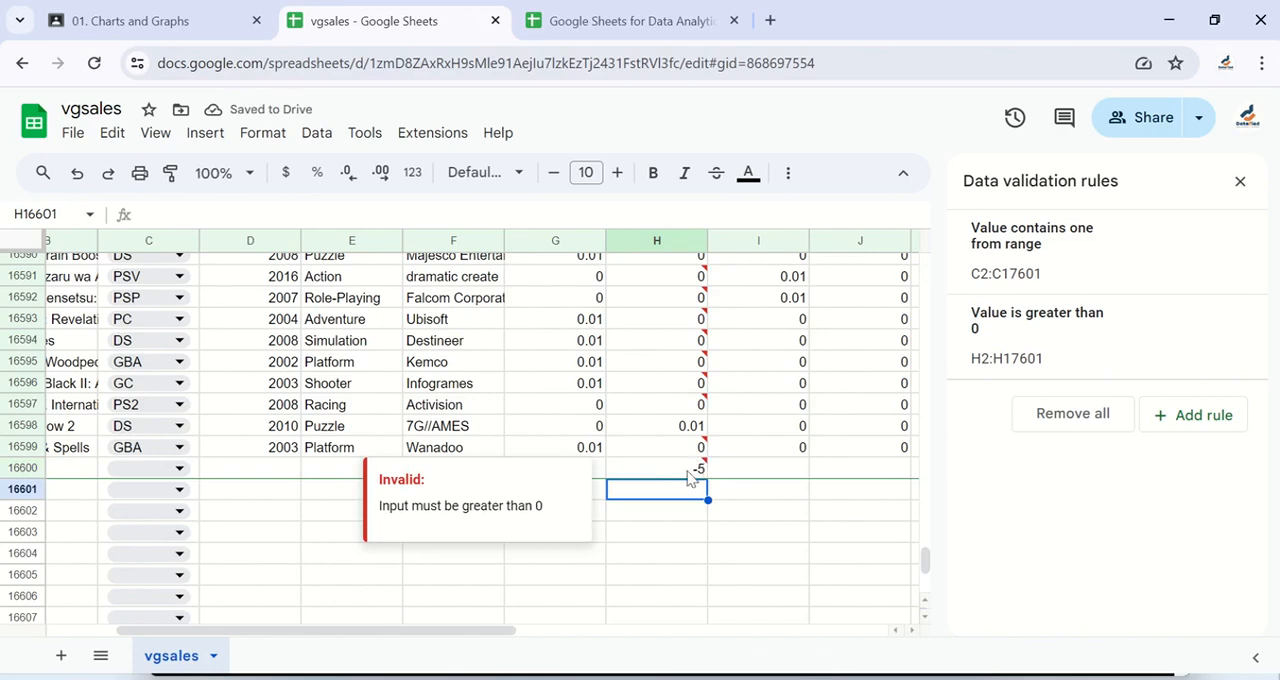
Step: In the EU_Sales rule's advanced options, try Reject the input, switch back to Show a warning, and save the rule
{"action": "left_click", "coordinate": [1100, 352]}
{"action": "left_click", "coordinate": [1069, 474]}
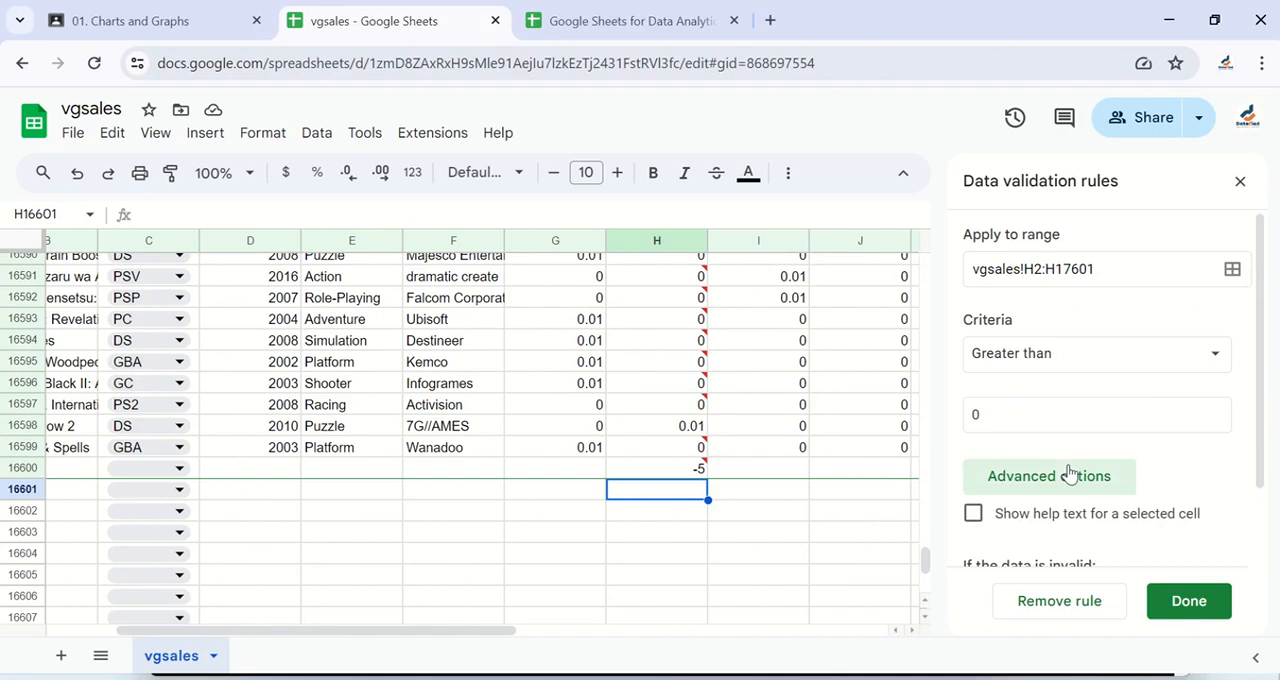
{"action": "scroll", "coordinate": [1070, 474], "scroll_direction": "down", "scroll_amount": 1}
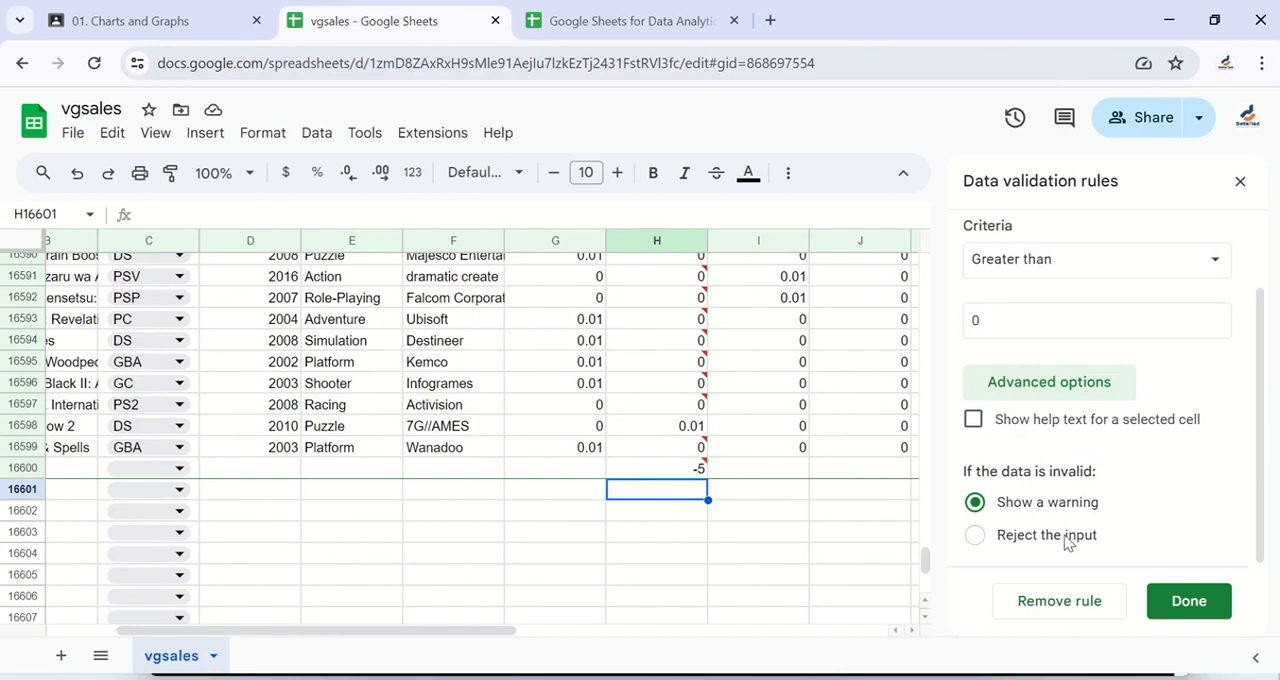
{"action": "left_click", "coordinate": [977, 536]}
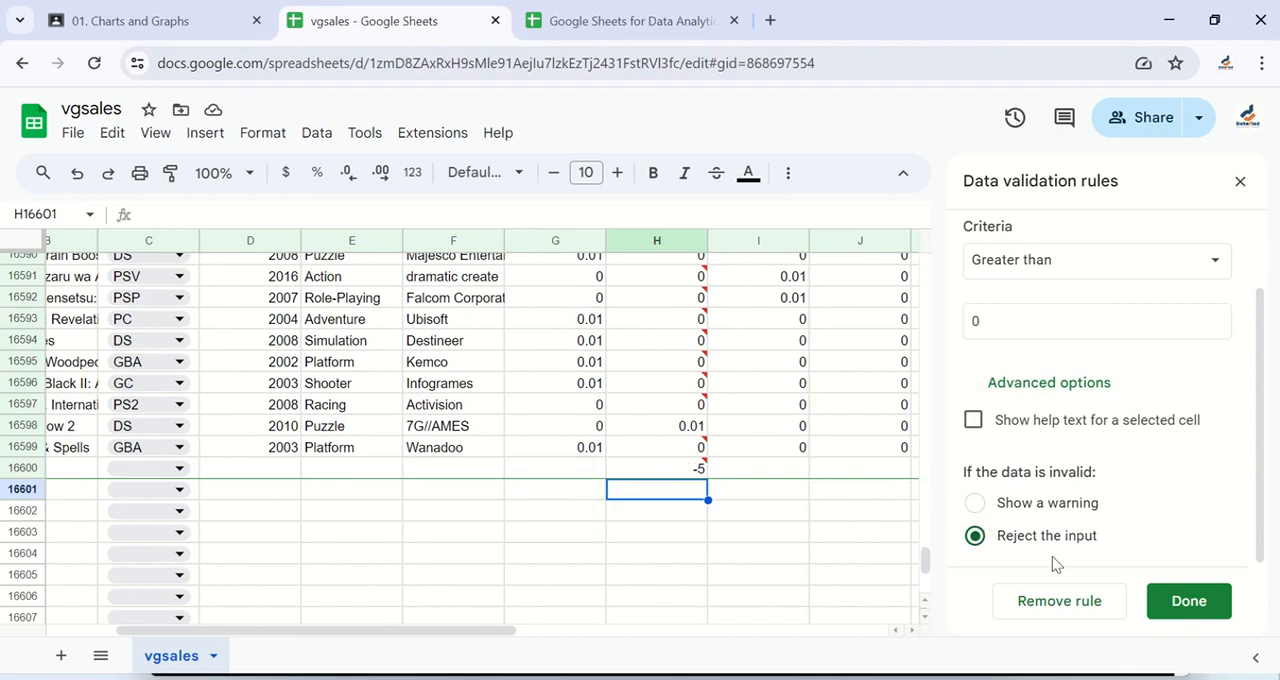
{"action": "left_click", "coordinate": [984, 507]}
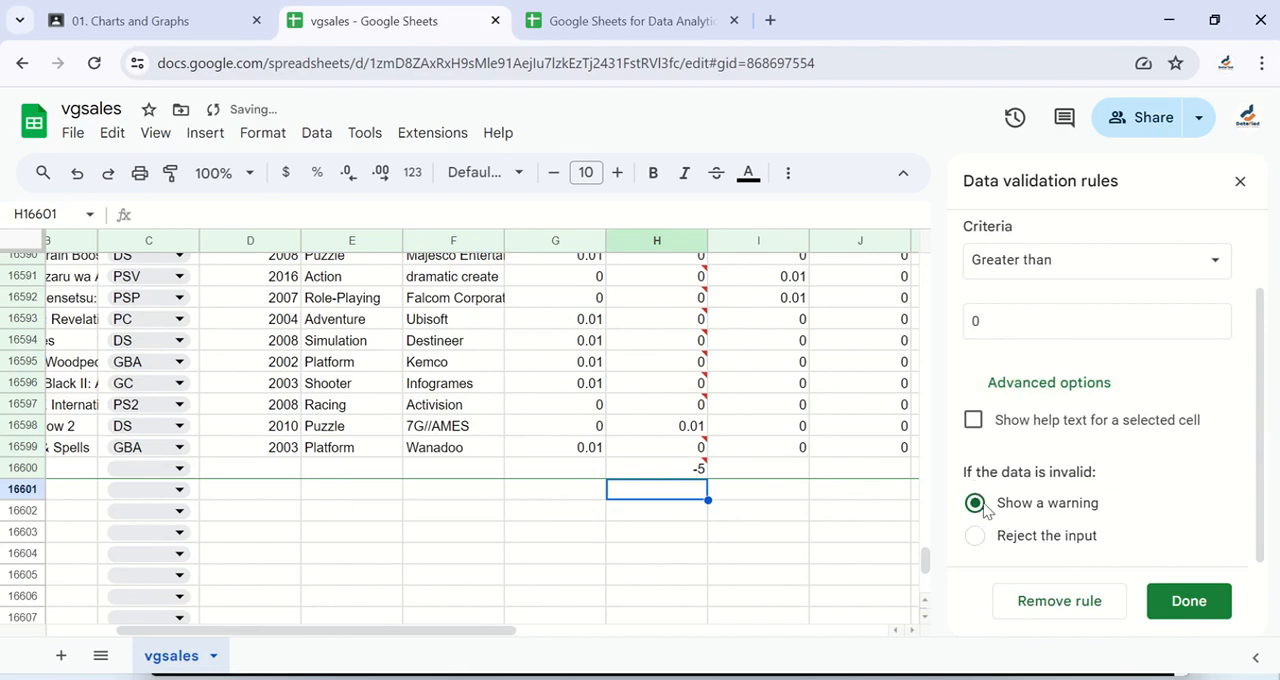
{"action": "left_click", "coordinate": [1187, 601]}
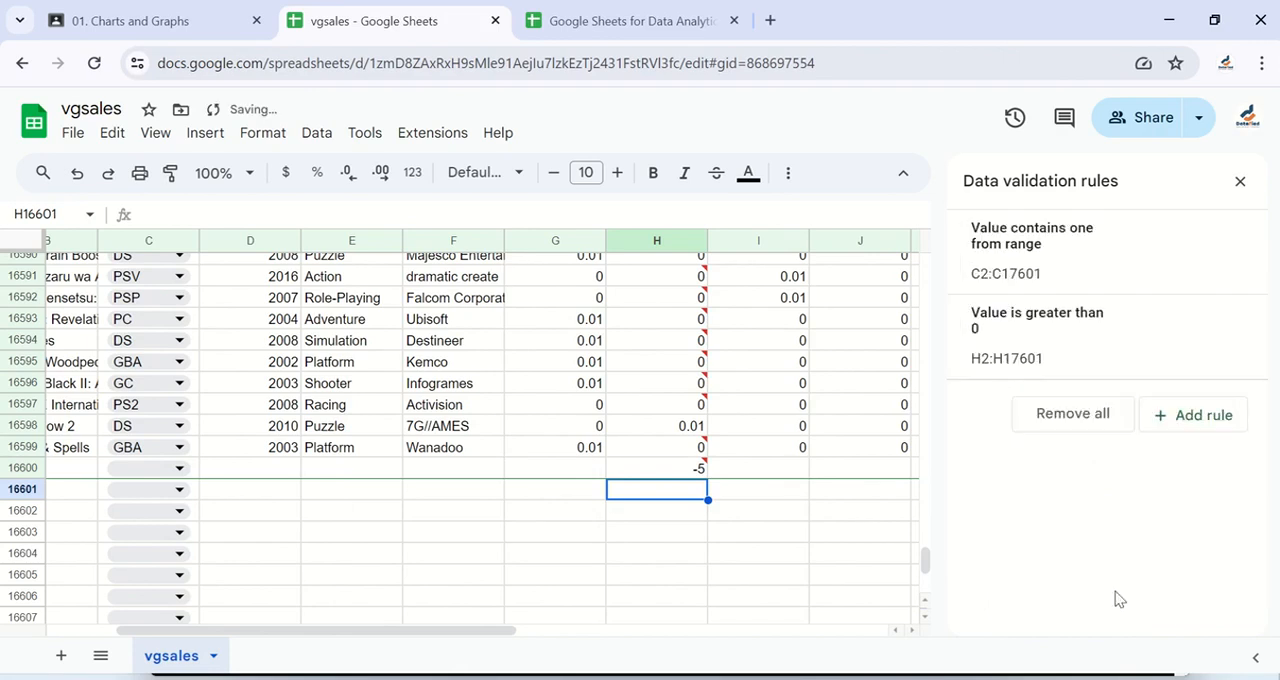
Step: Delete the -5 test value from H16600
{"action": "left_click", "coordinate": [700, 472]}
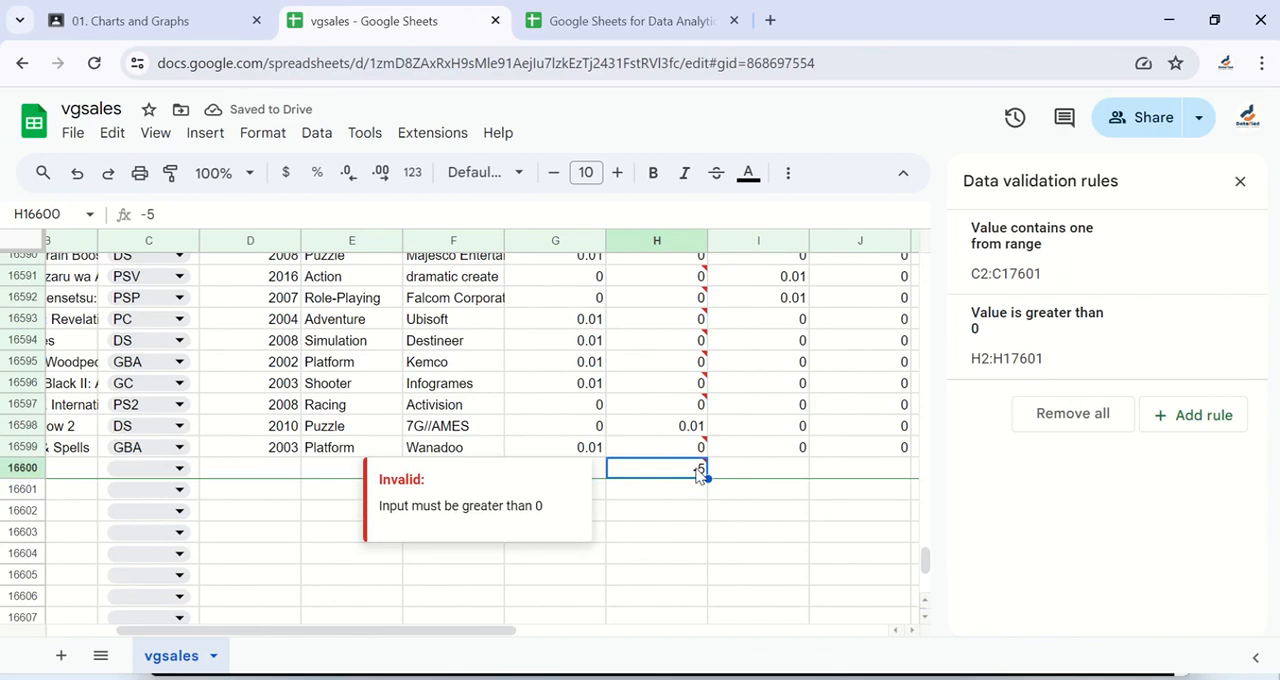
{"action": "key", "text": "BackSpace"}
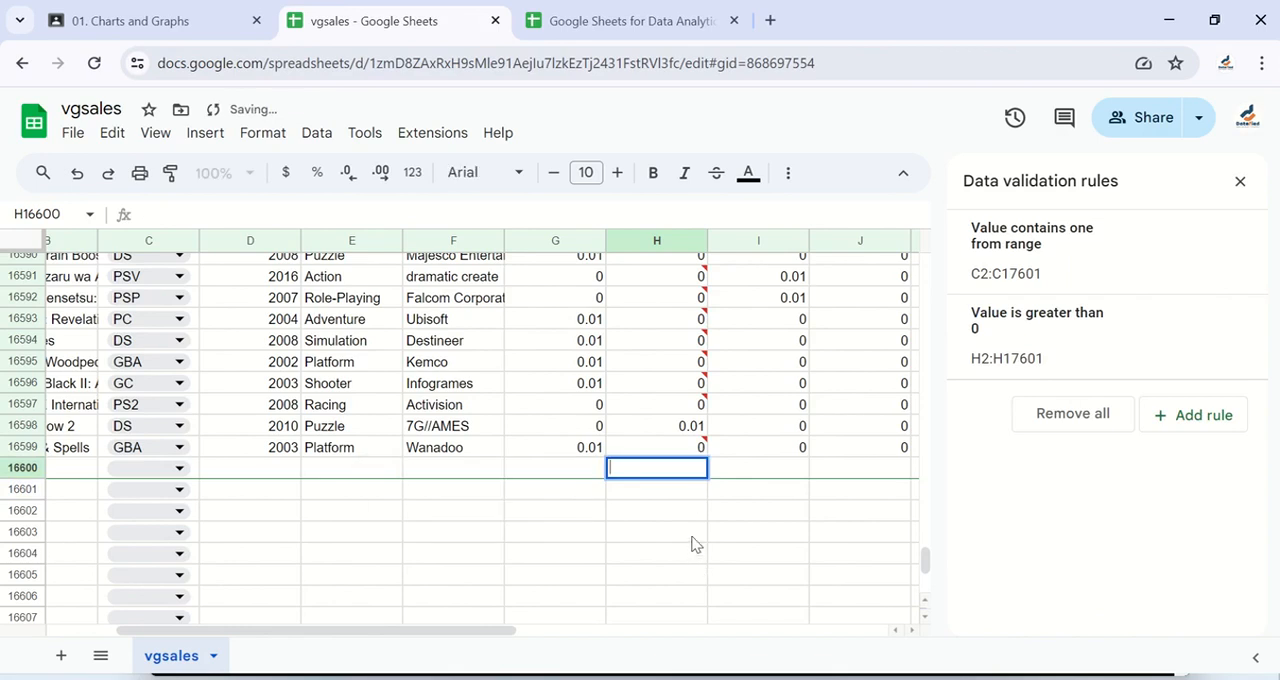
{"action": "left_click", "coordinate": [696, 540]}
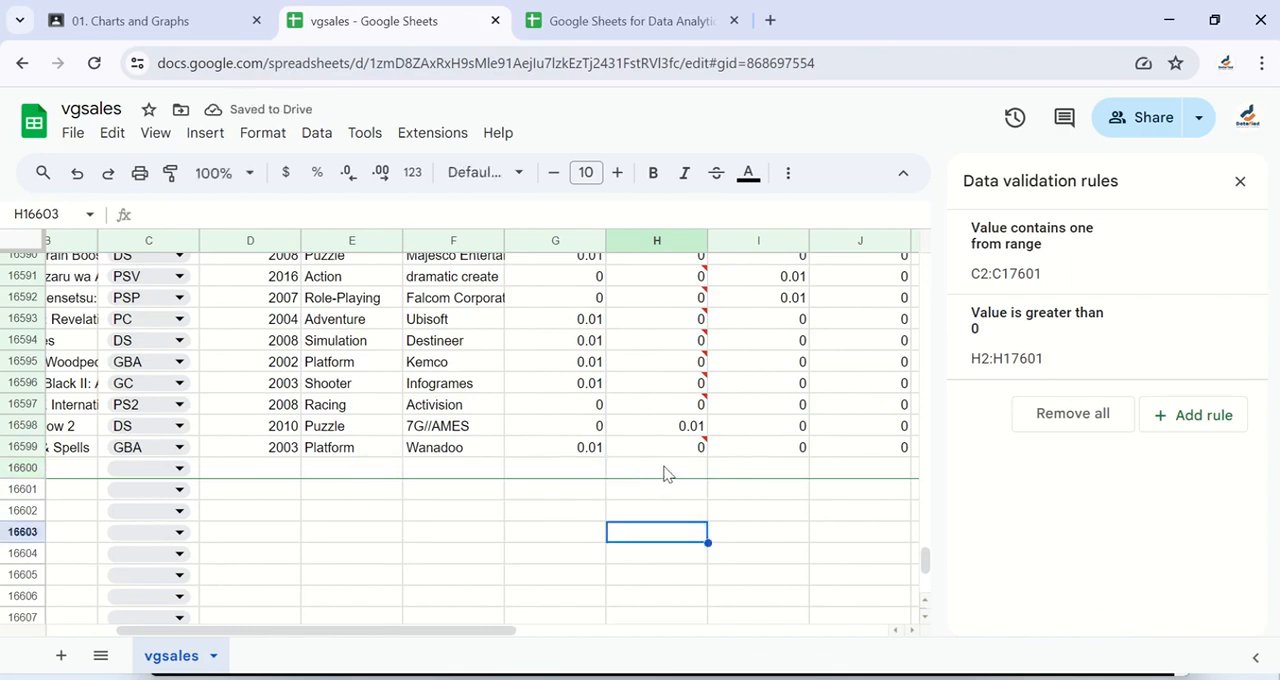
Step: Change the EU_Sales rule's criteria to Greater than or equal to and save the rule
{"action": "scroll", "coordinate": [670, 470], "scroll_direction": "up", "scroll_amount": 3}
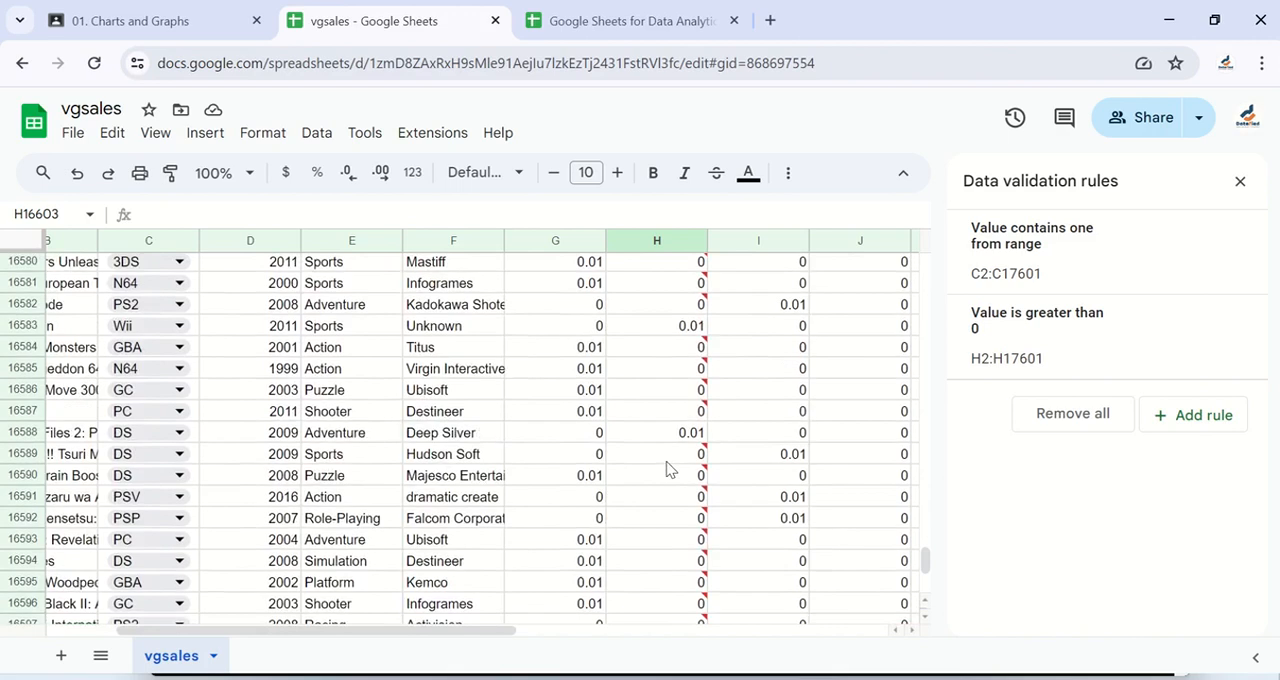
{"action": "scroll", "coordinate": [670, 470], "scroll_direction": "up", "scroll_amount": 8}
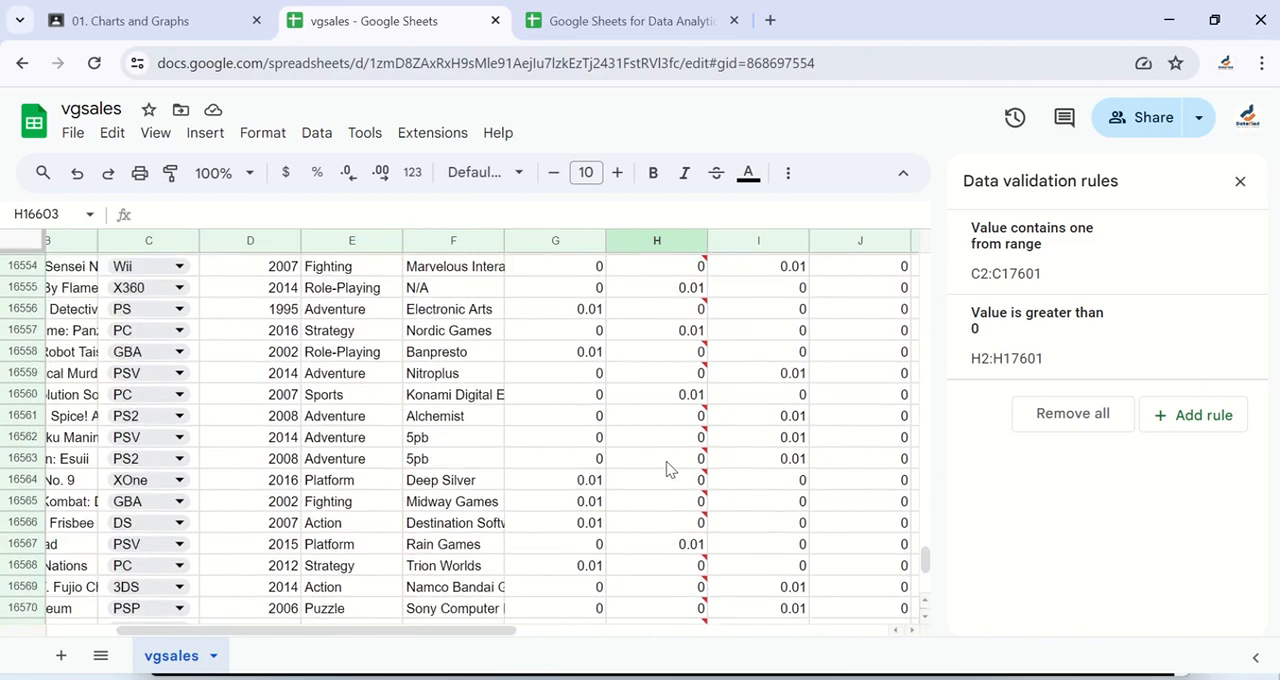
{"action": "scroll", "coordinate": [670, 470], "scroll_direction": "up", "scroll_amount": 13}
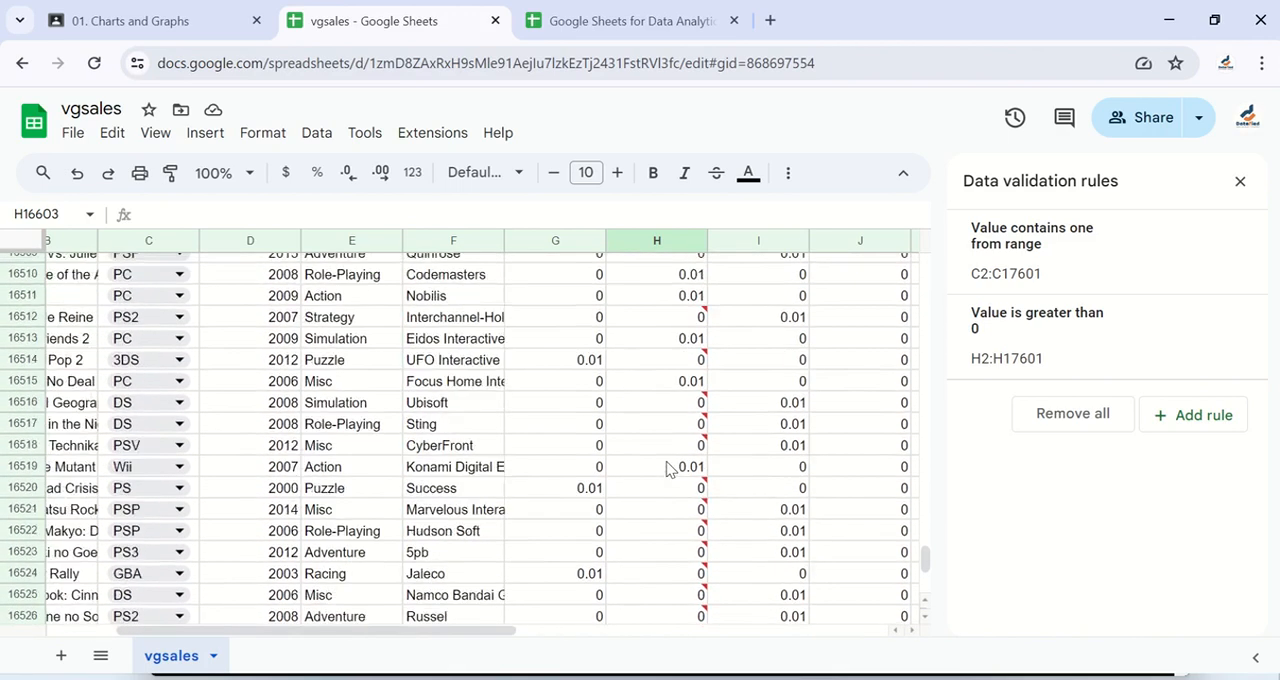
{"action": "scroll", "coordinate": [670, 470], "scroll_direction": "up", "scroll_amount": 1}
{"action": "left_click", "coordinate": [1100, 343]}
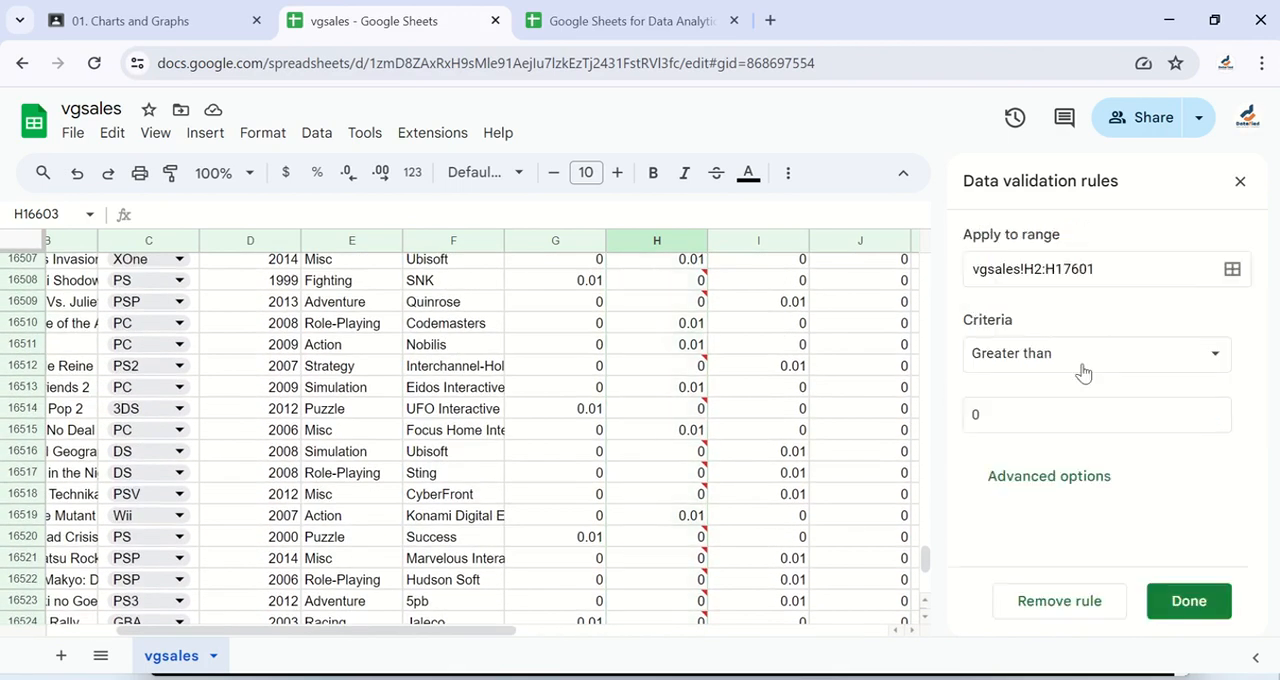
{"action": "left_click", "coordinate": [1072, 353]}
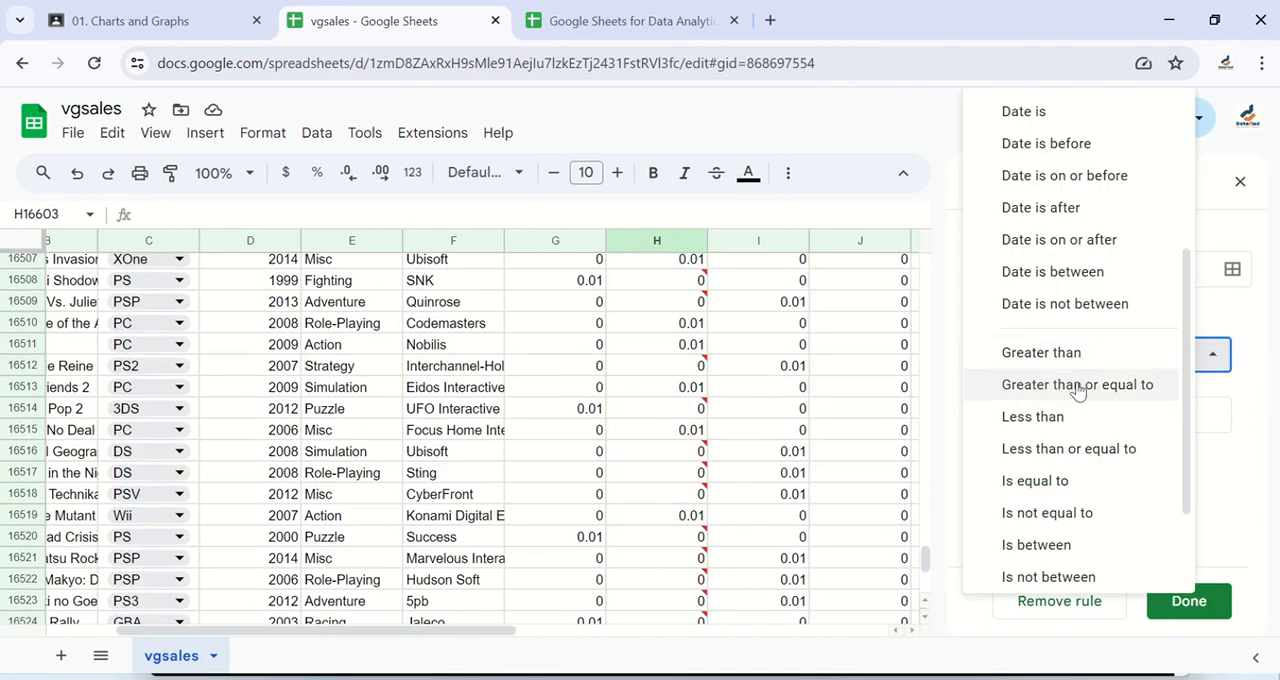
{"action": "left_click", "coordinate": [1077, 386]}
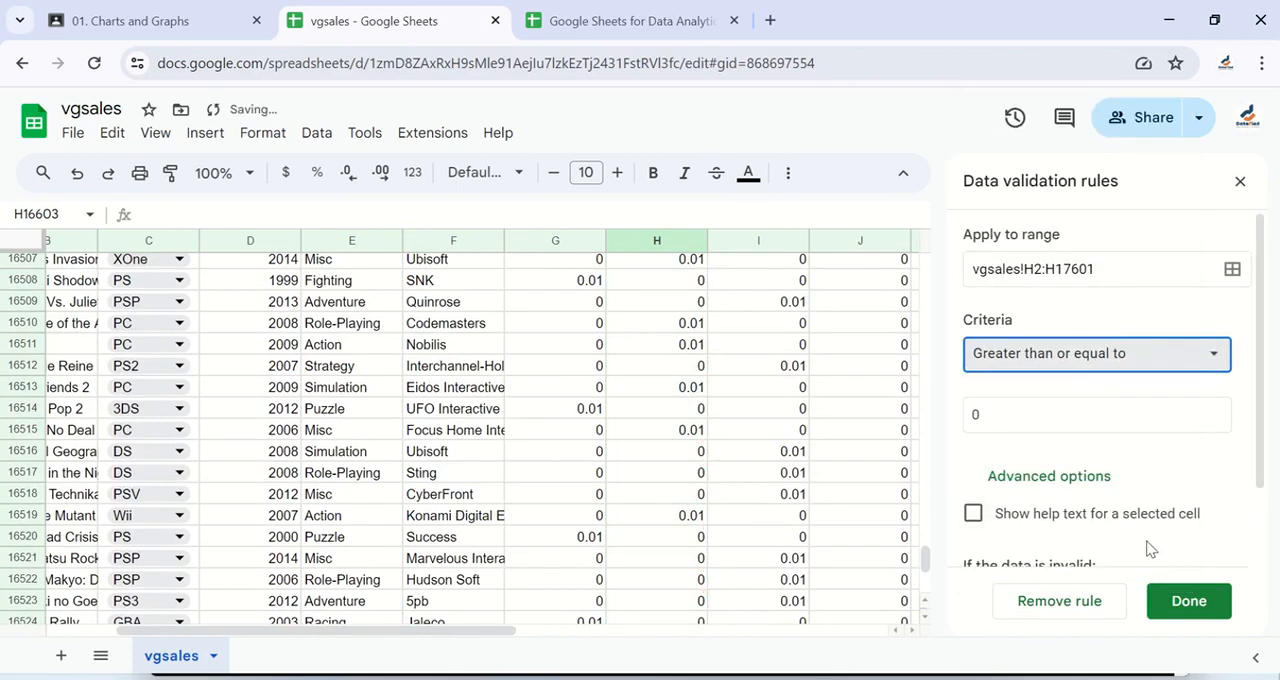
{"action": "scroll", "coordinate": [1108, 500], "scroll_direction": "down", "scroll_amount": 1}
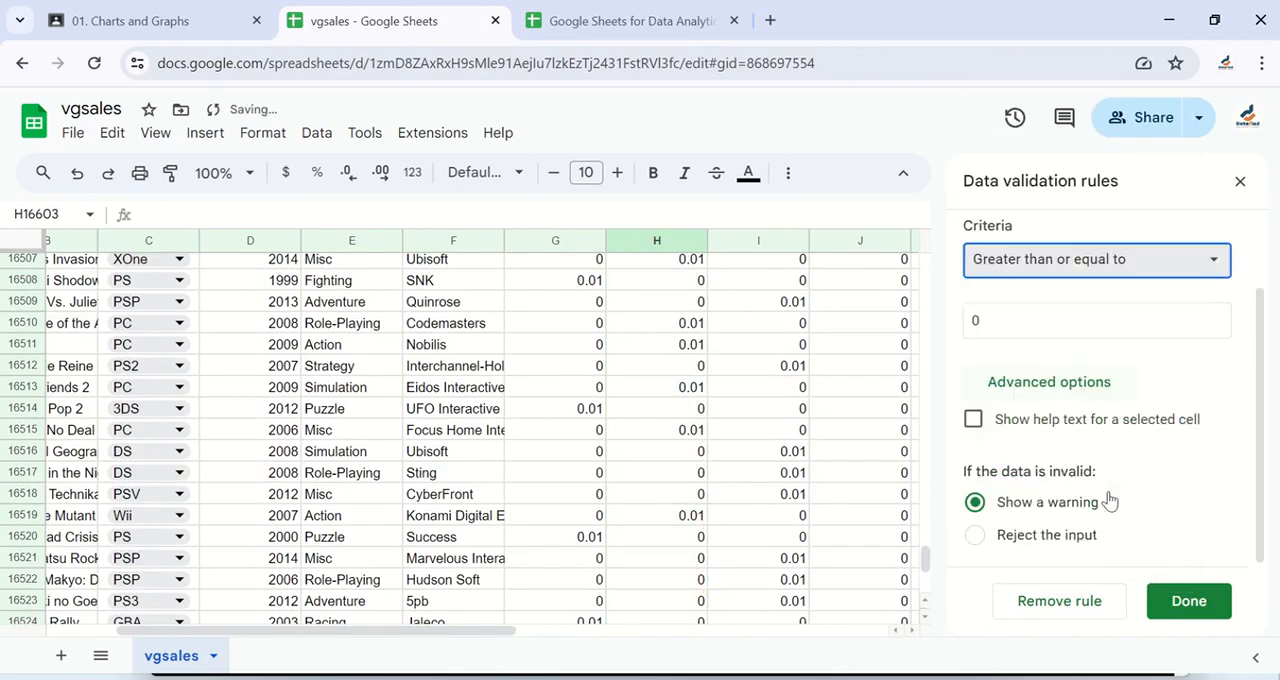
{"action": "left_click", "coordinate": [1189, 606]}
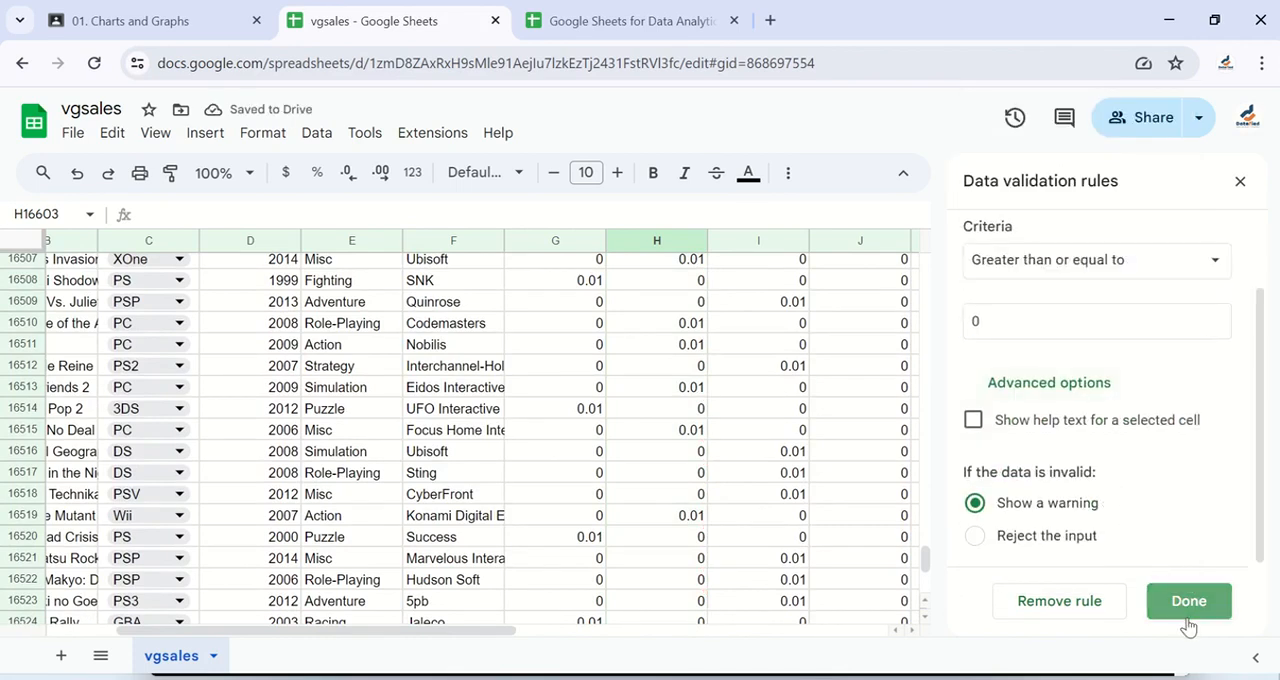
Step: Enter -10 in H16600, the first empty EU_Sales cell below the data, and check how the rule flags it
{"action": "left_click", "coordinate": [697, 472]}
{"action": "scroll", "coordinate": [697, 475], "scroll_direction": "down", "scroll_amount": 3}
{"action": "scroll", "coordinate": [697, 472], "scroll_direction": "down", "scroll_amount": 3}
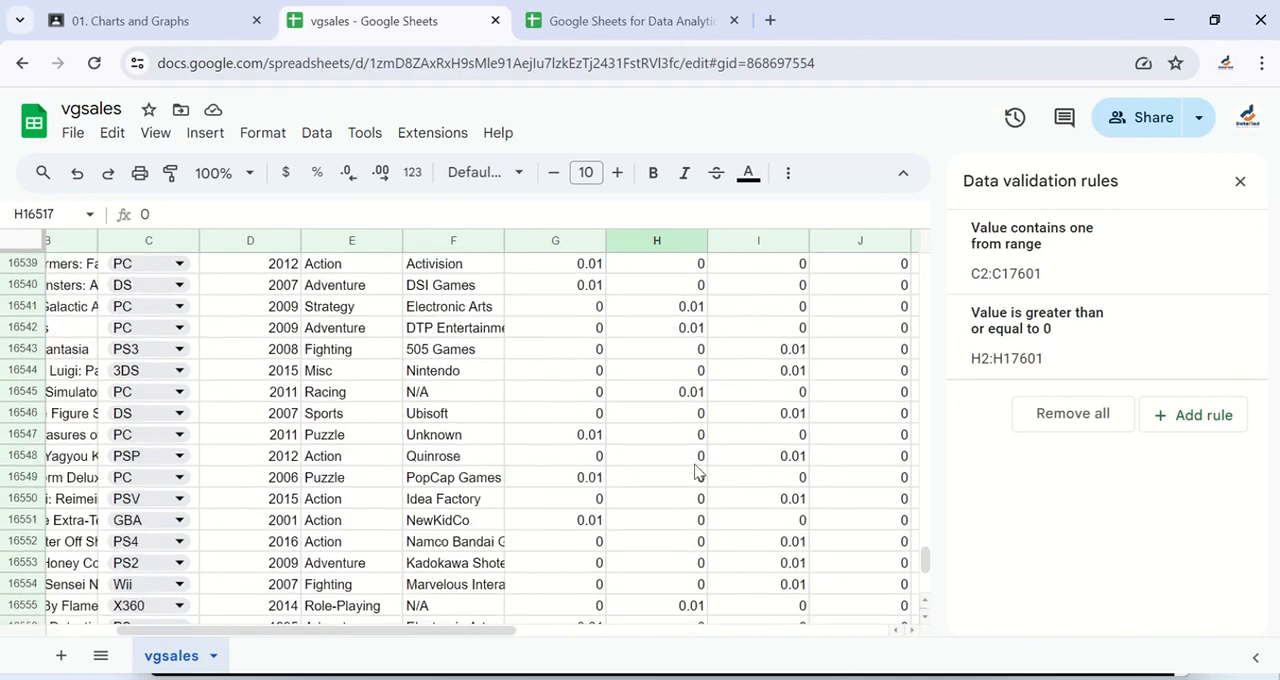
{"action": "scroll", "coordinate": [697, 472], "scroll_direction": "up", "scroll_amount": 15}
{"action": "scroll", "coordinate": [697, 472], "scroll_direction": "up", "scroll_amount": 7}
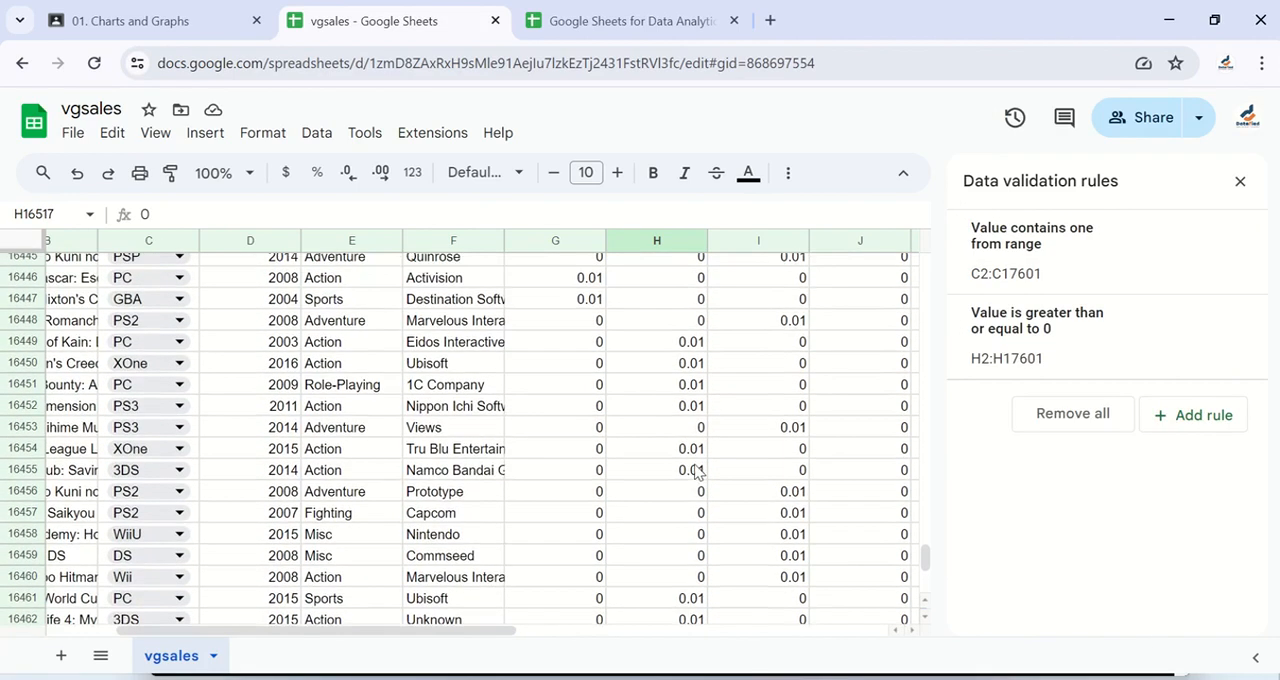
{"action": "scroll", "coordinate": [697, 472], "scroll_direction": "down", "scroll_amount": 10}
{"action": "scroll", "coordinate": [697, 472], "scroll_direction": "right", "scroll_amount": 1}
{"action": "scroll", "coordinate": [697, 472], "scroll_direction": "down", "scroll_amount": 15}
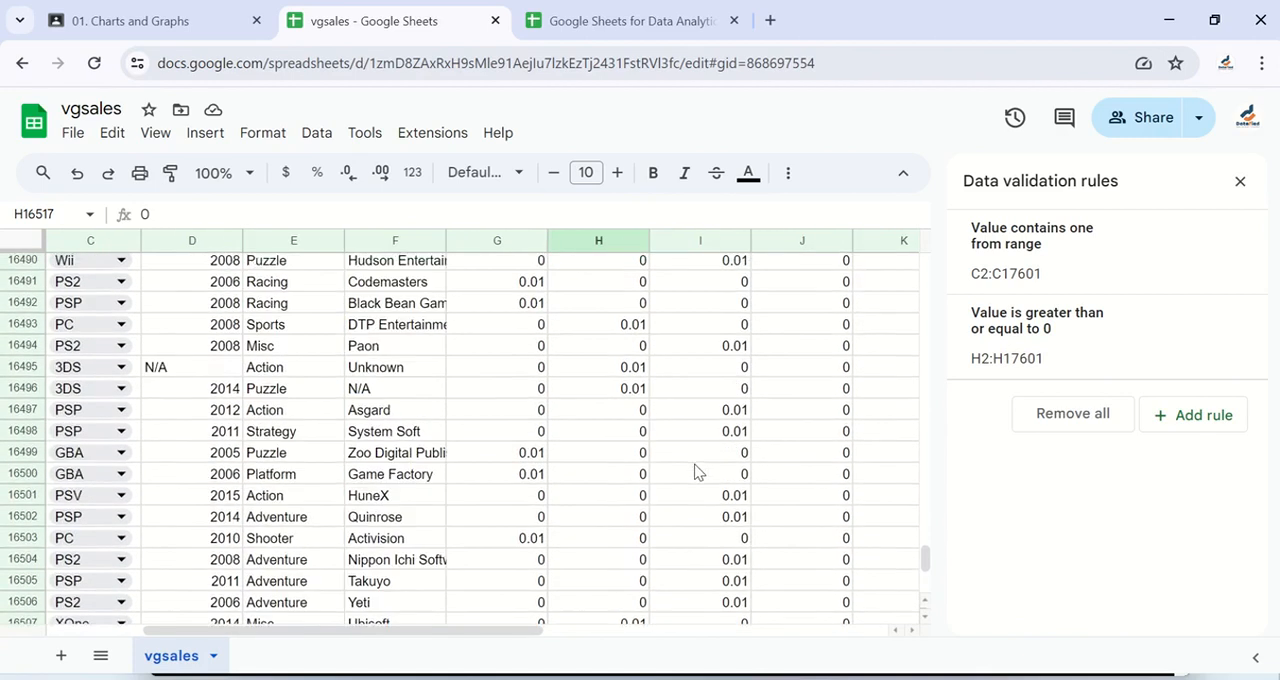
{"action": "scroll", "coordinate": [697, 472], "scroll_direction": "down", "scroll_amount": 9}
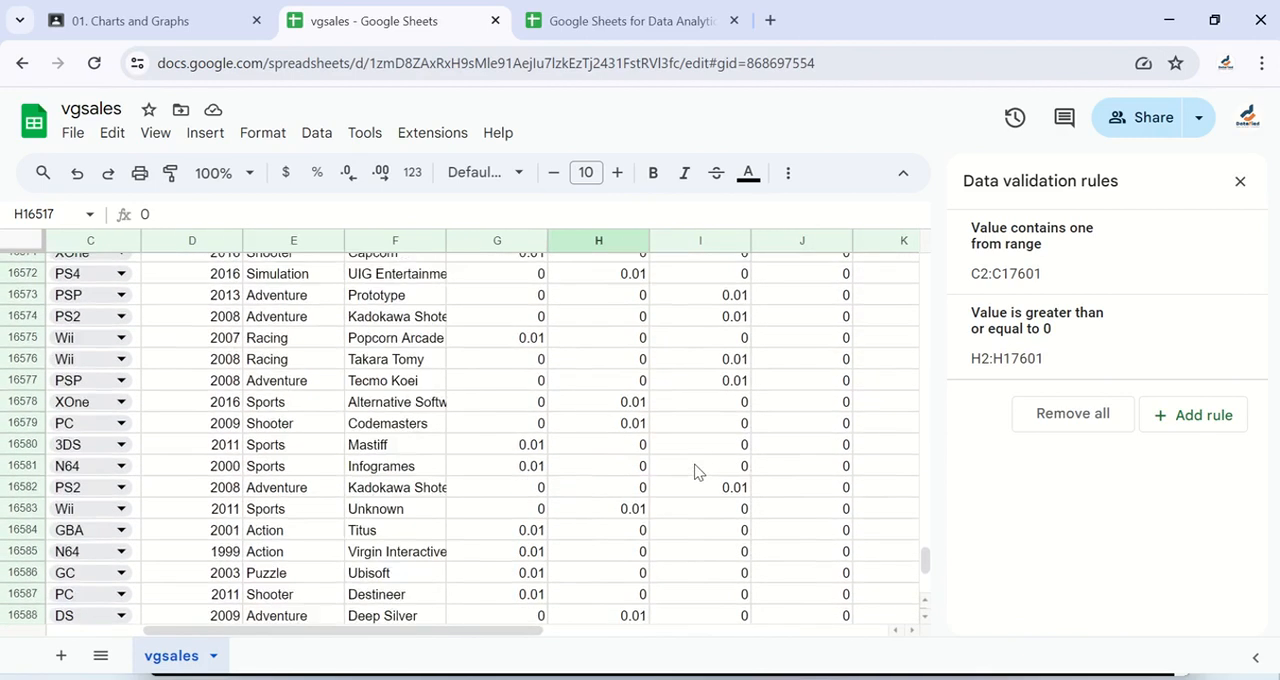
{"action": "left_click", "coordinate": [627, 409]}
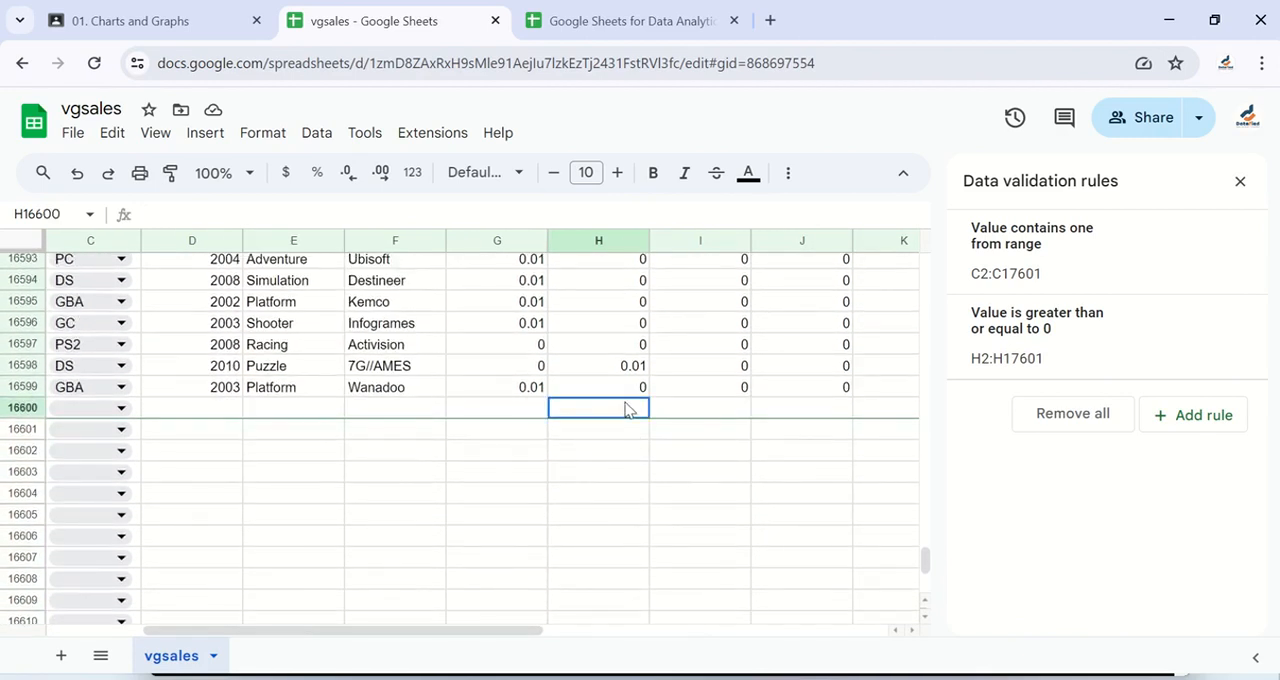
{"action": "type", "text": "-10"}
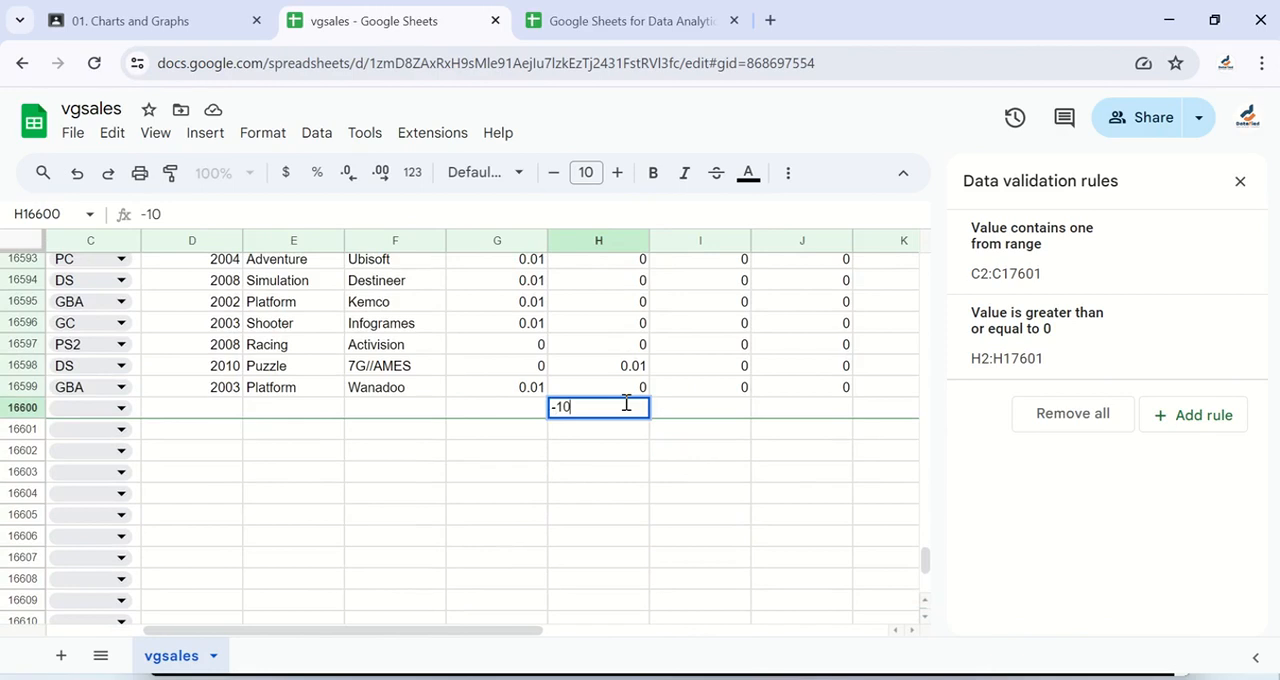
{"action": "key", "text": "Return"}
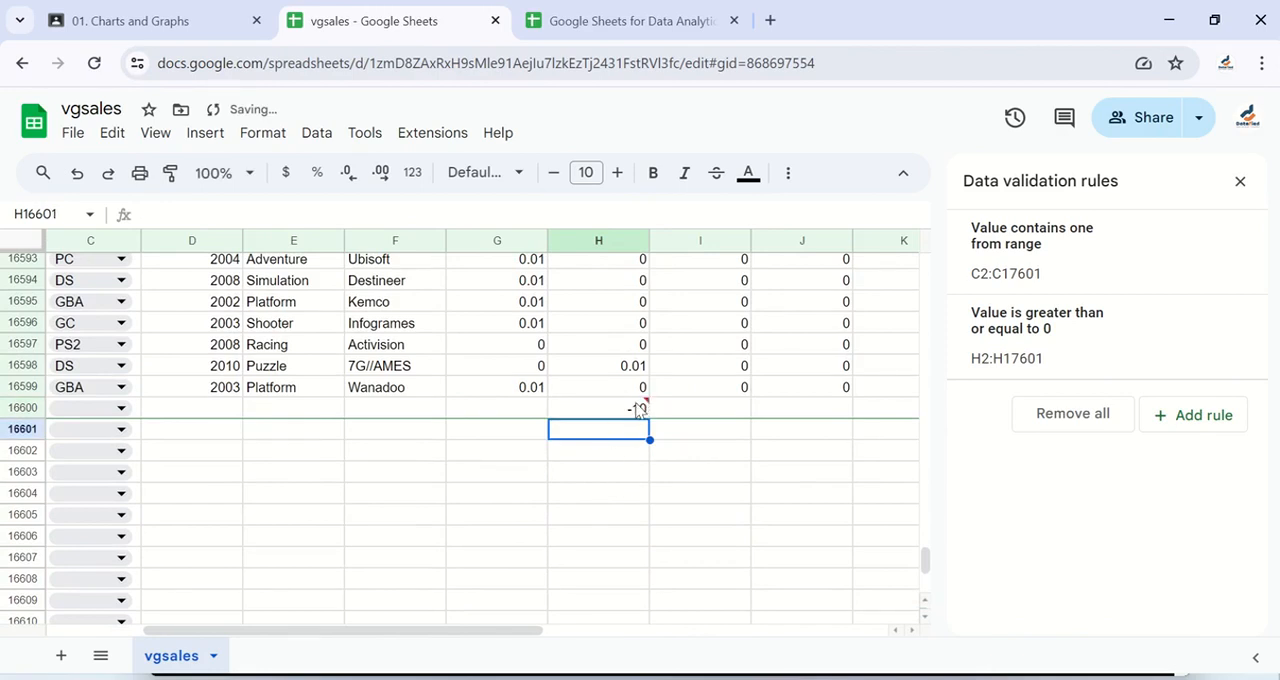
{"action": "mouse_move", "coordinate": [645, 408]}
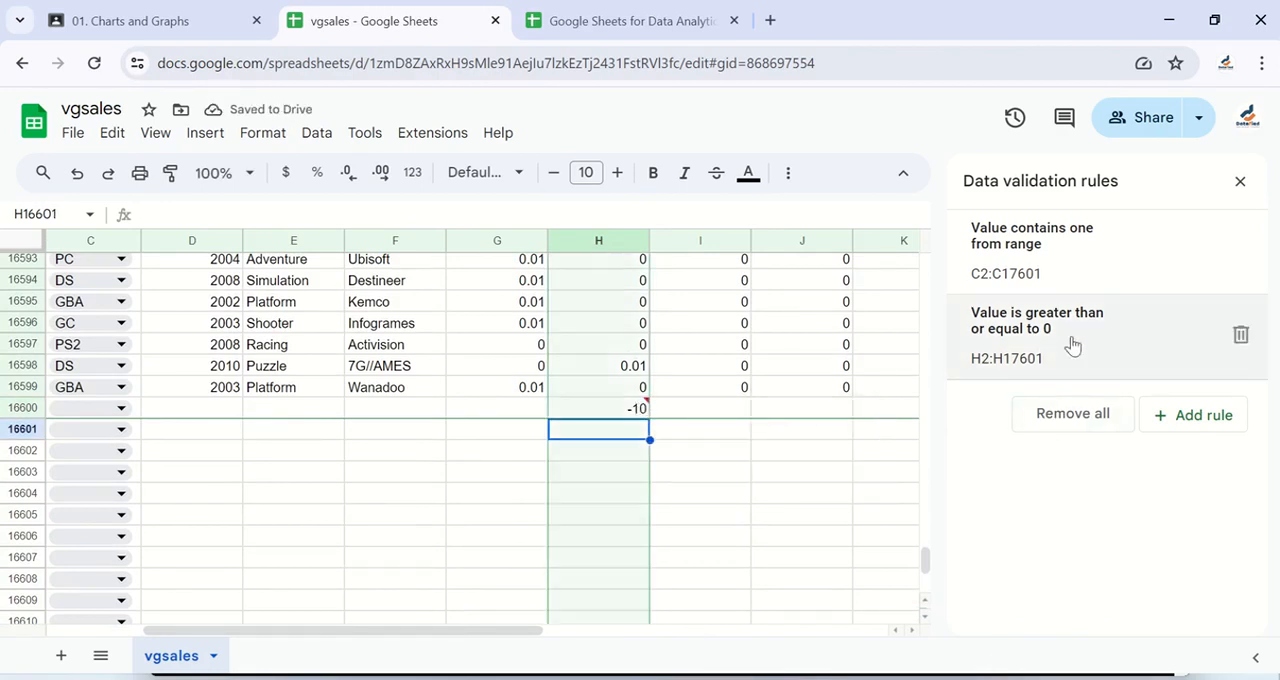
Step: Set the EU_Sales validation rule to reject the input when the data is invalid
{"action": "left_click", "coordinate": [1113, 348]}
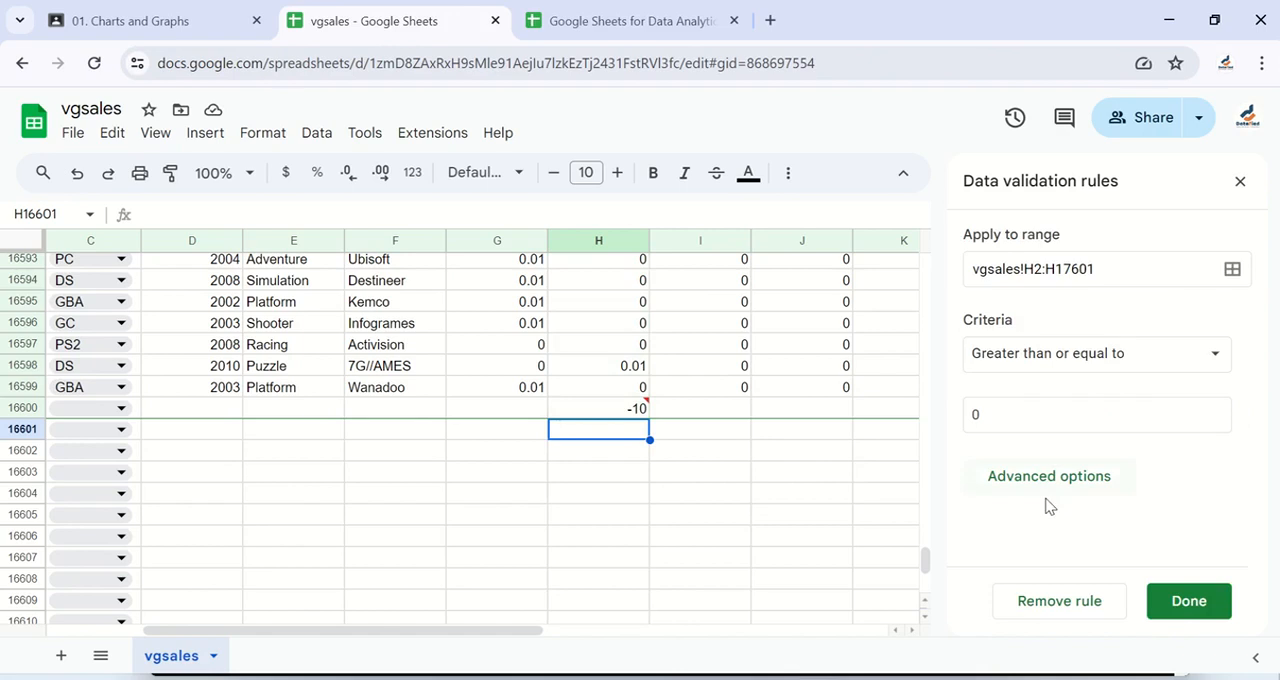
{"action": "left_click", "coordinate": [1052, 482]}
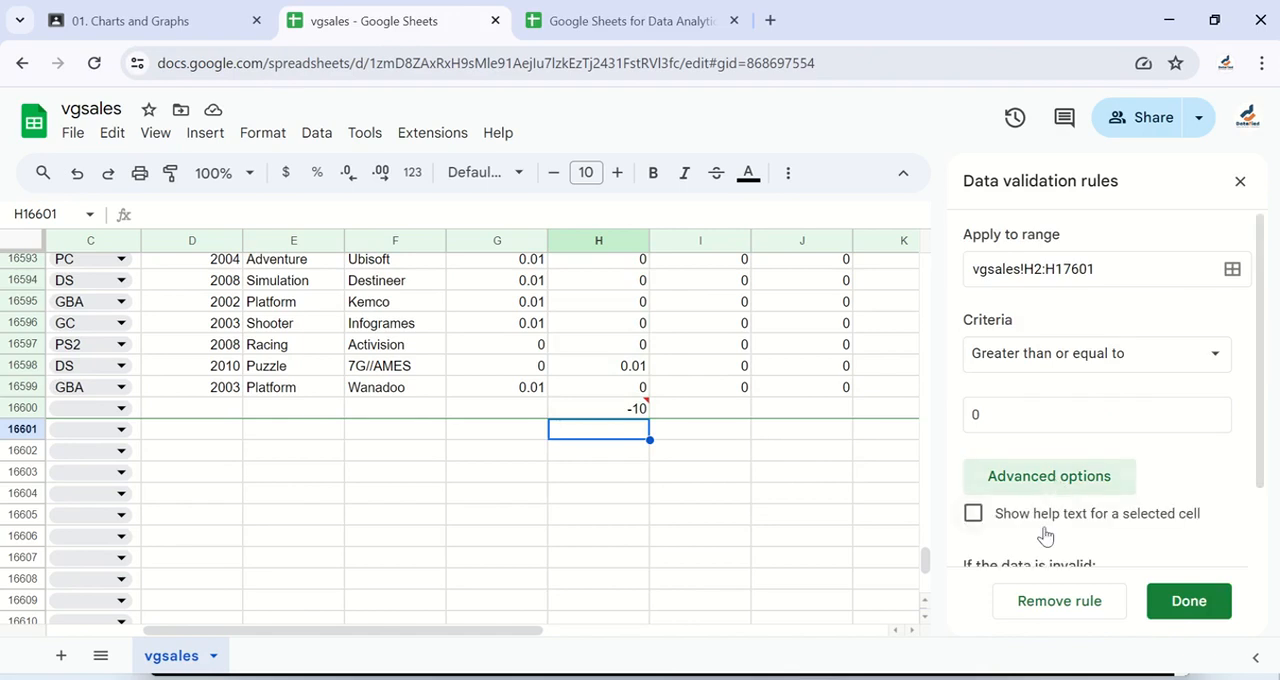
{"action": "scroll", "coordinate": [1046, 531], "scroll_direction": "down", "scroll_amount": 2}
{"action": "left_click", "coordinate": [985, 538]}
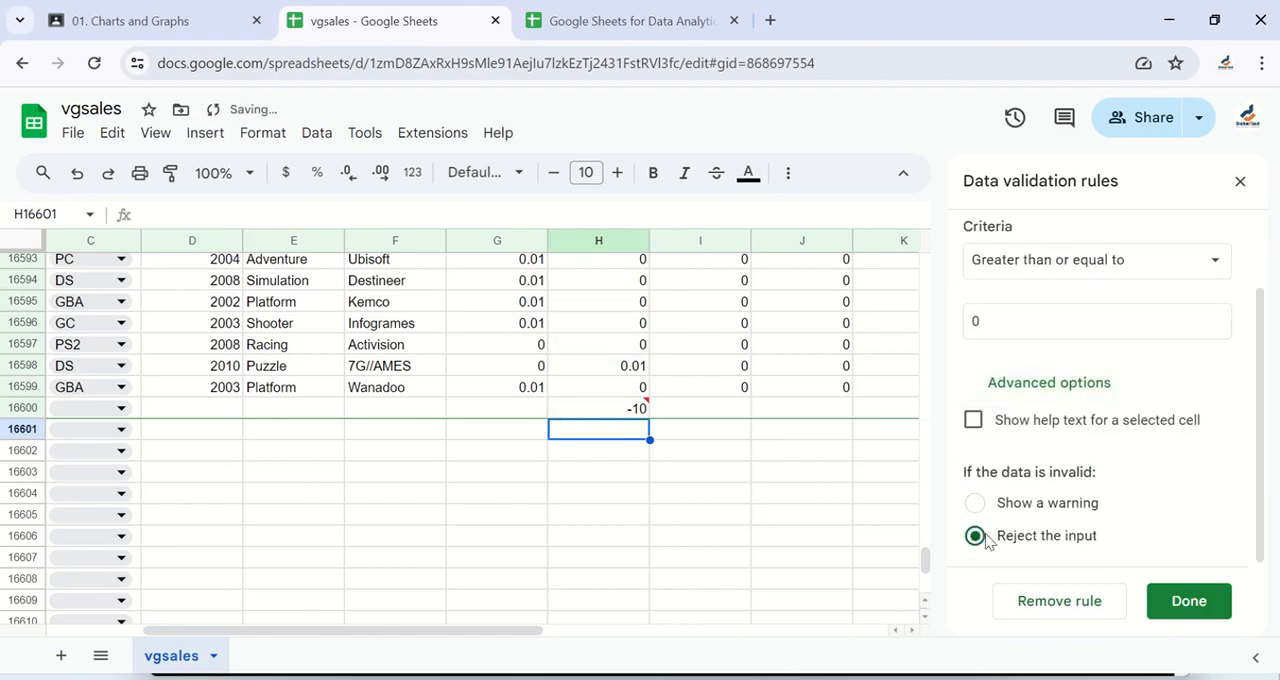
Step: Add the help text "Please enter a positive number." to the EU_Sales rule and save it
{"action": "left_click", "coordinate": [972, 420]}
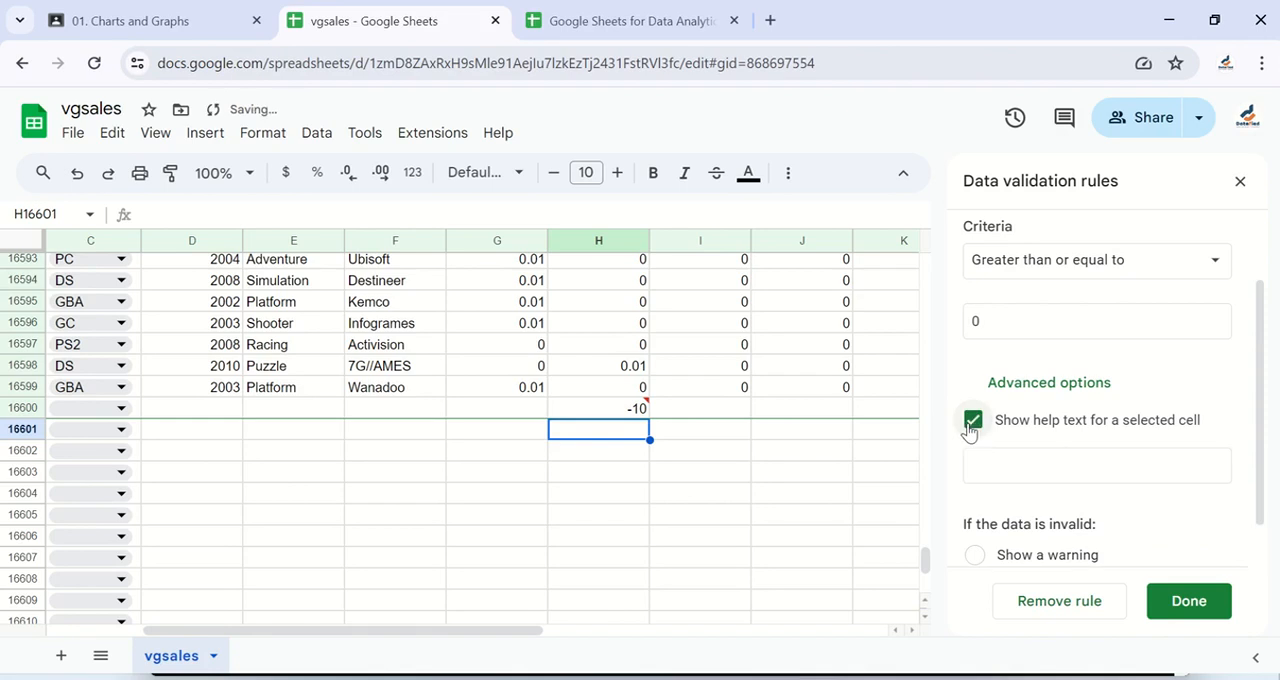
{"action": "left_click", "coordinate": [989, 461]}
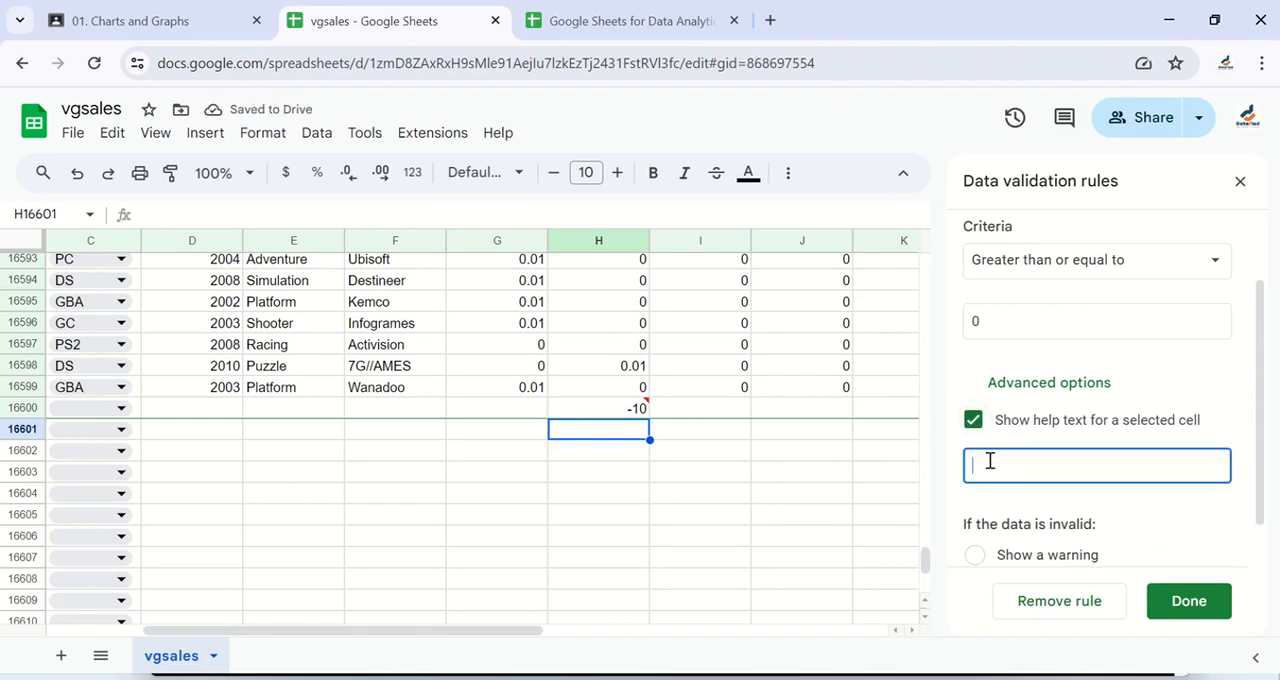
{"action": "type", "text": "Pleas"}
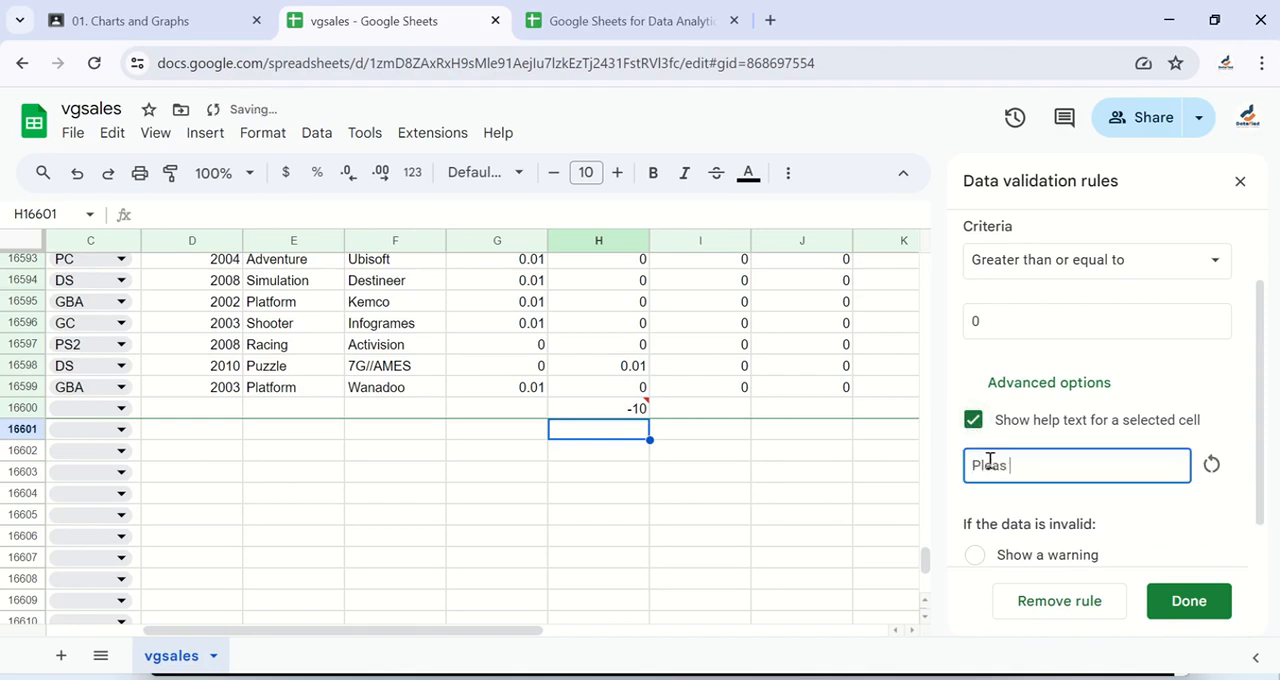
{"action": "type", "text": "e enter"}
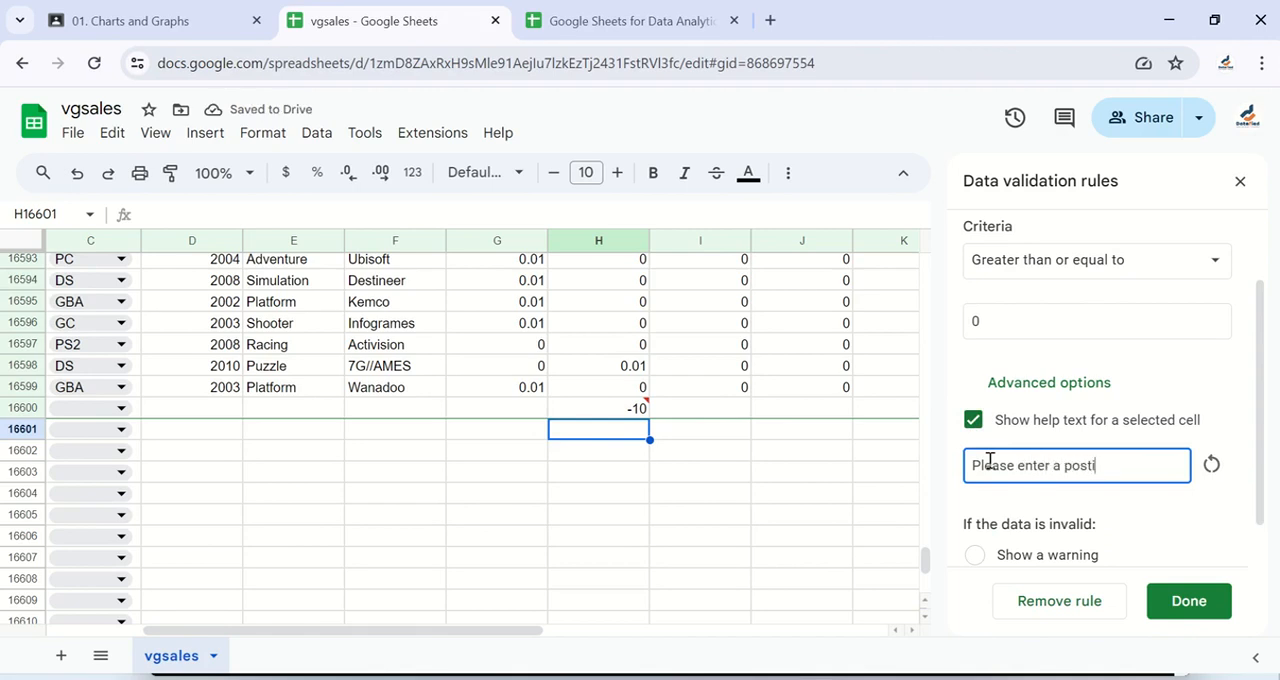
{"action": "type", "text": " a positive num"}
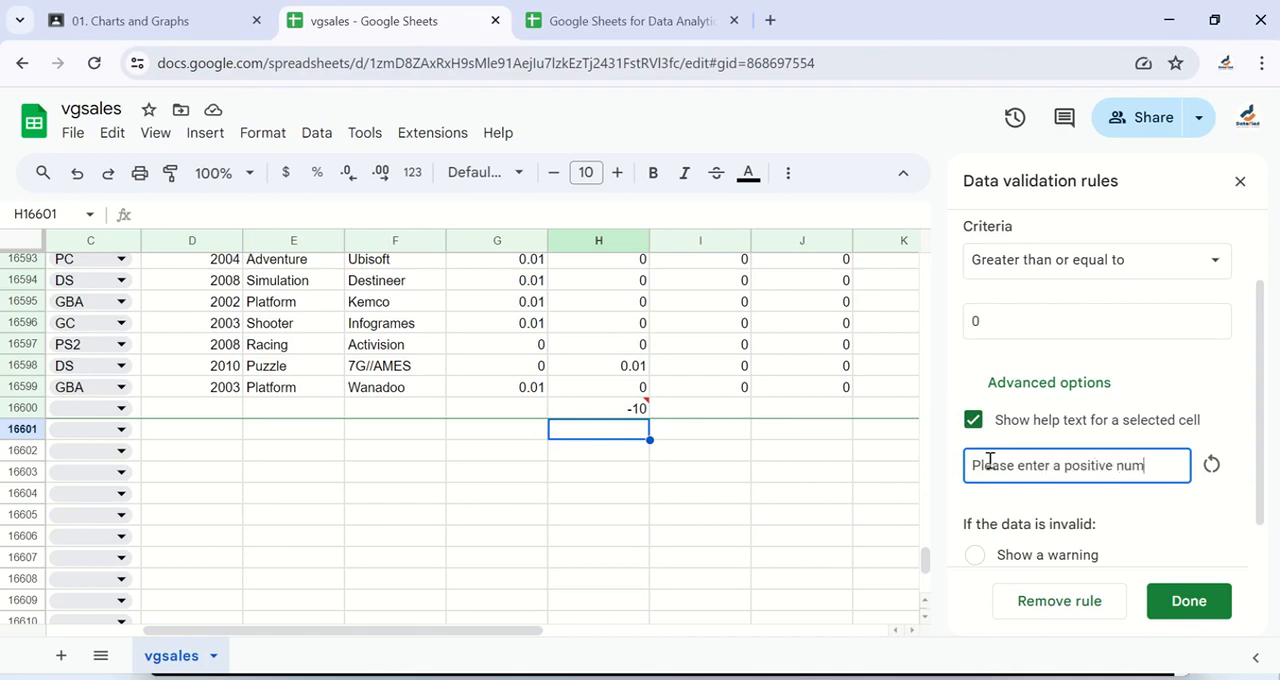
{"action": "type", "text": "ber."}
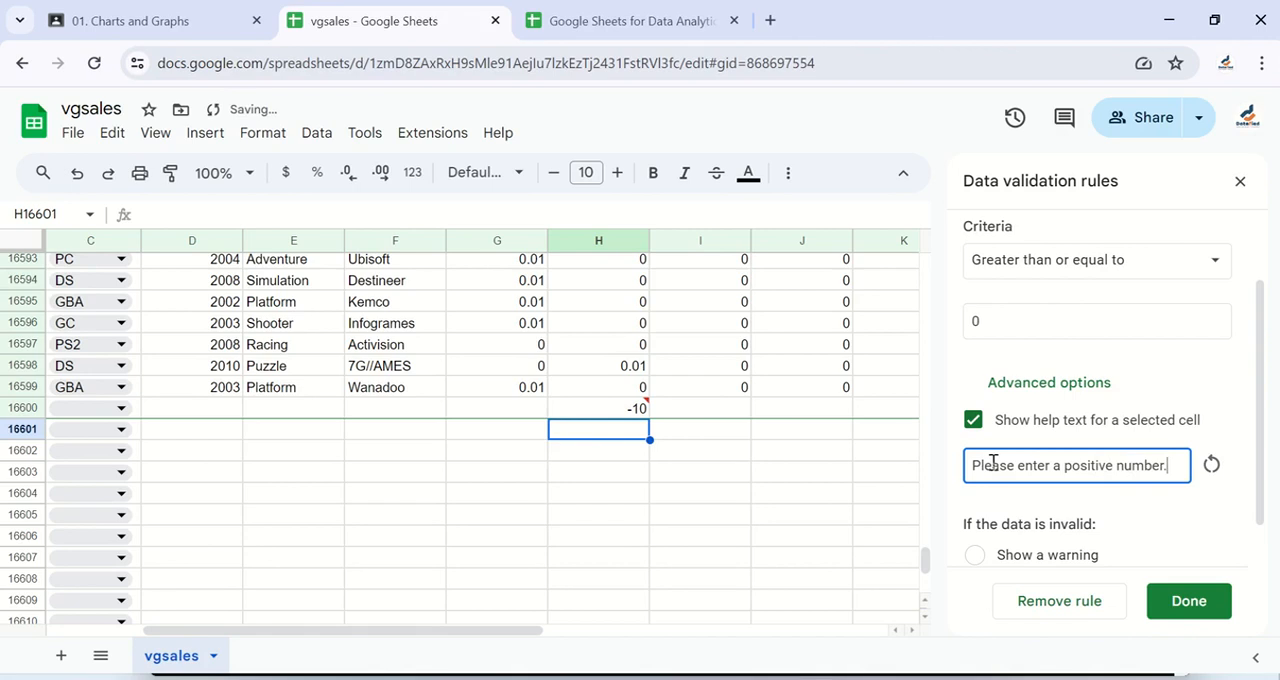
{"action": "left_click", "coordinate": [1189, 603]}
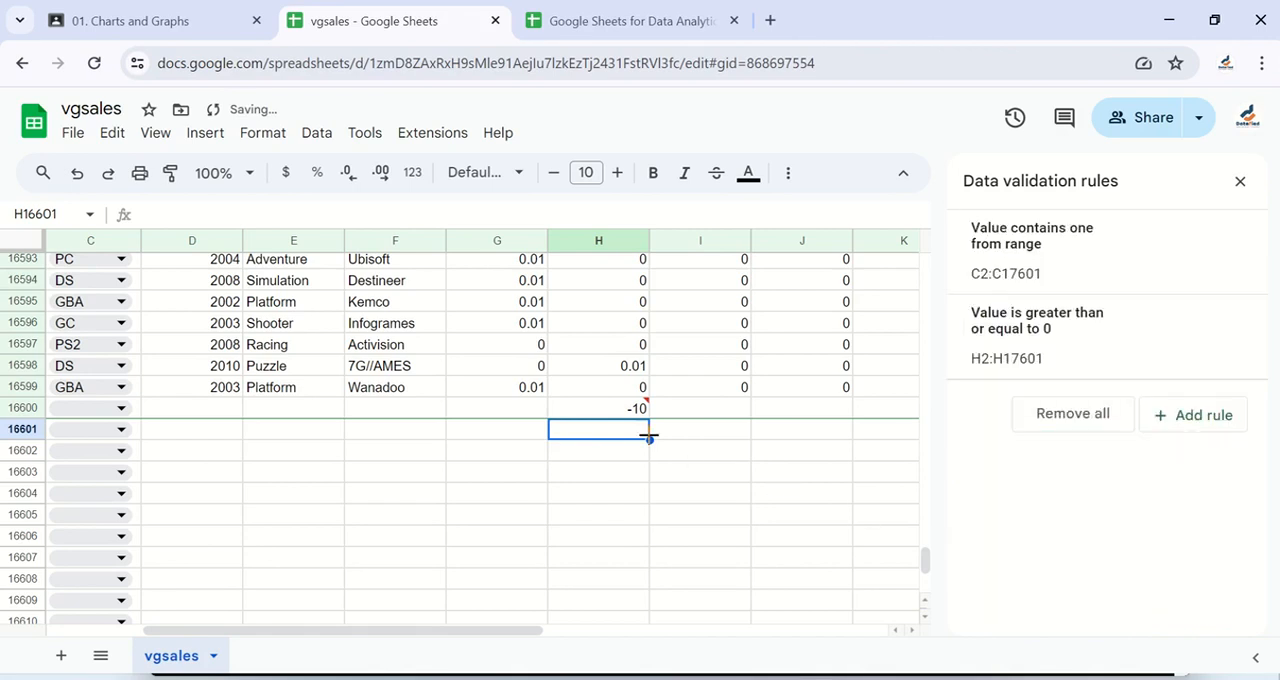
Step: Clear H16600, enter -10 again to test the rejection setting, and inspect the cell's validation note
{"action": "left_click", "coordinate": [632, 414]}
{"action": "key", "text": "BackSpace"}
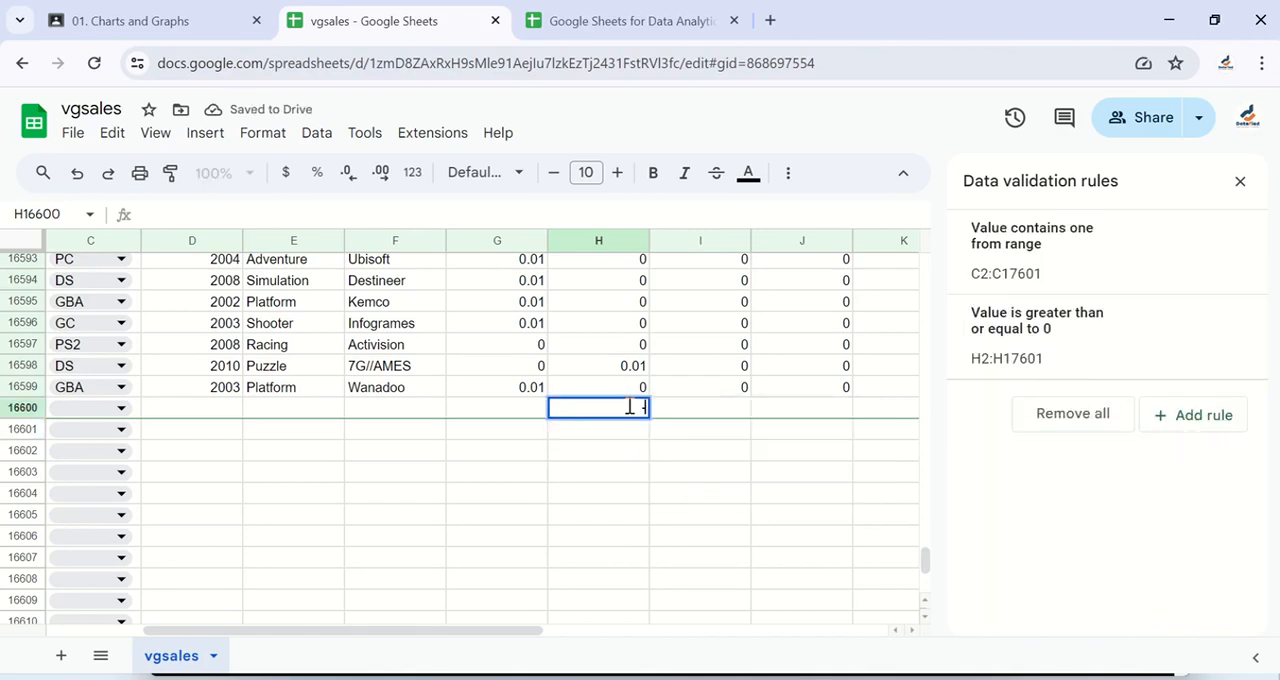
{"action": "type", "text": "-10"}
{"action": "key", "text": "Return"}
{"action": "left_click", "coordinate": [632, 408]}
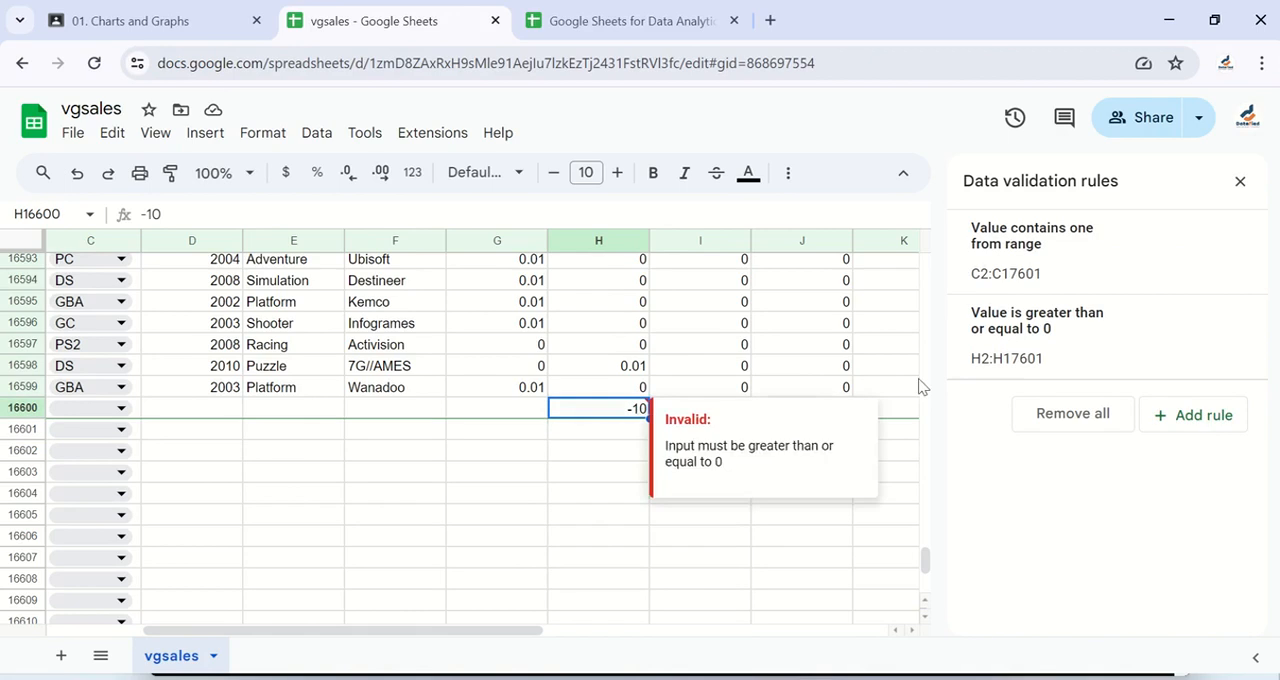
Step: Review the EU_Sales rule's help text and invalid-data setting against the note on H16600, and close the rule
{"action": "left_click", "coordinate": [1105, 364]}
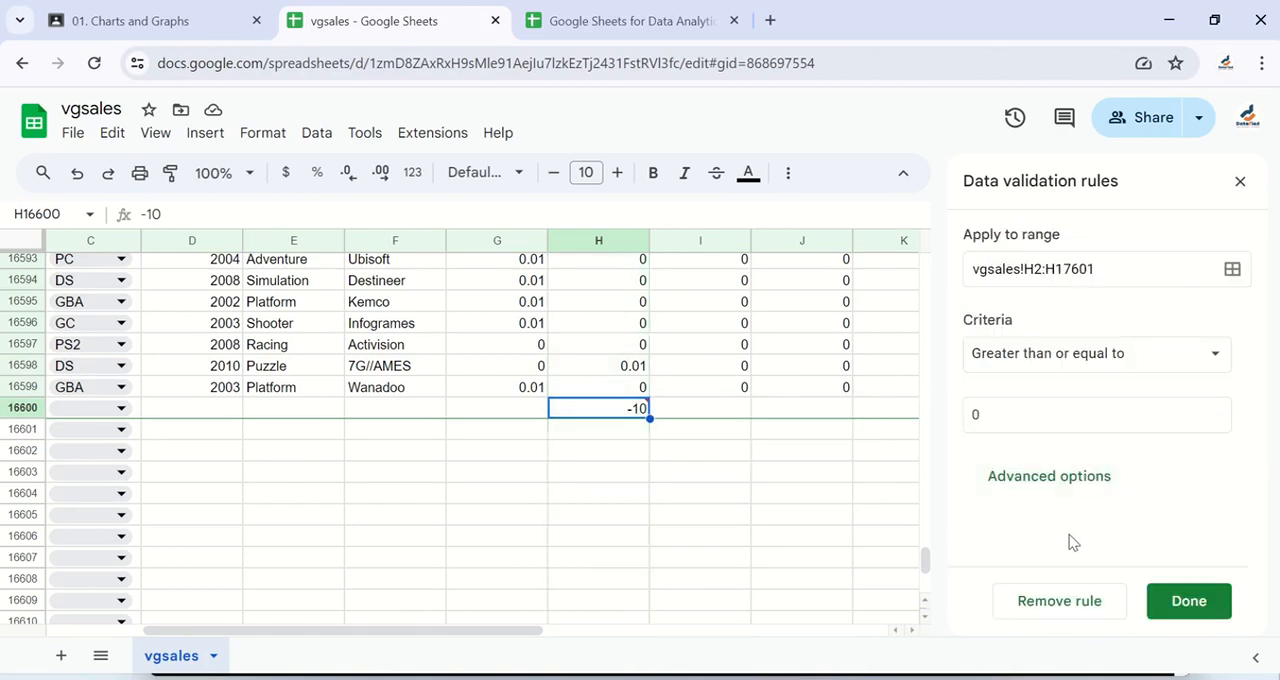
{"action": "left_click", "coordinate": [1054, 480]}
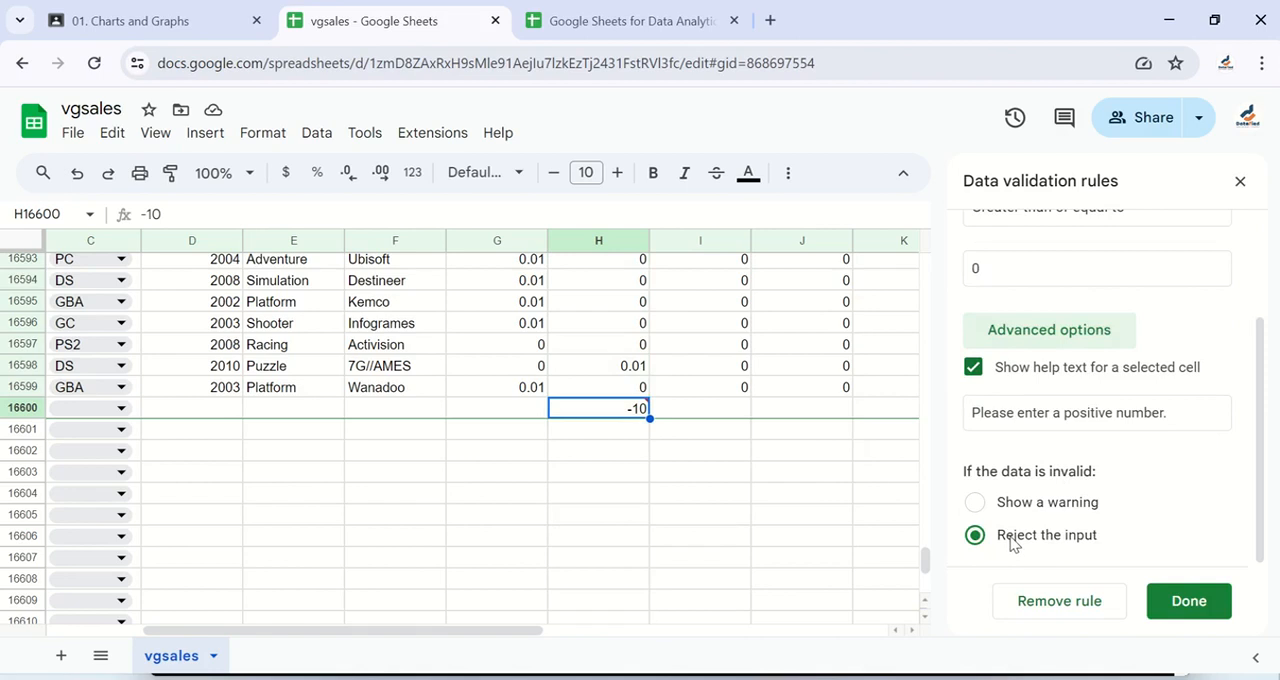
{"action": "mouse_move", "coordinate": [634, 412]}
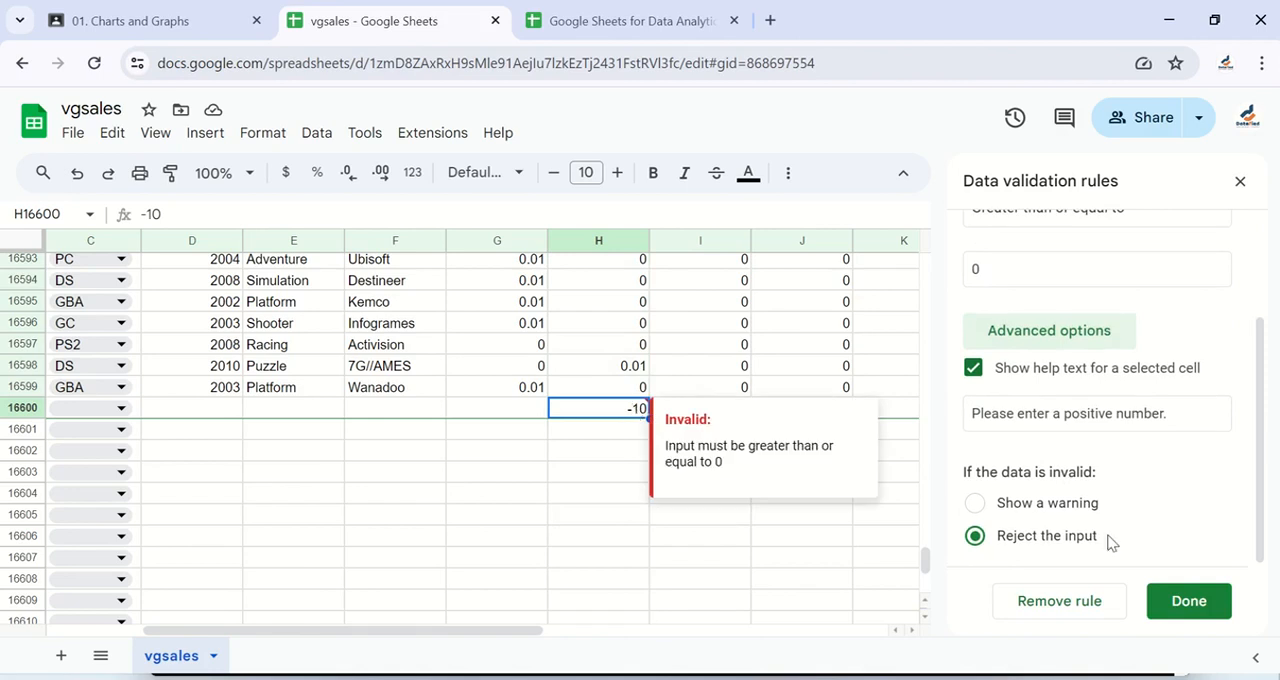
{"action": "left_click", "coordinate": [1188, 604]}
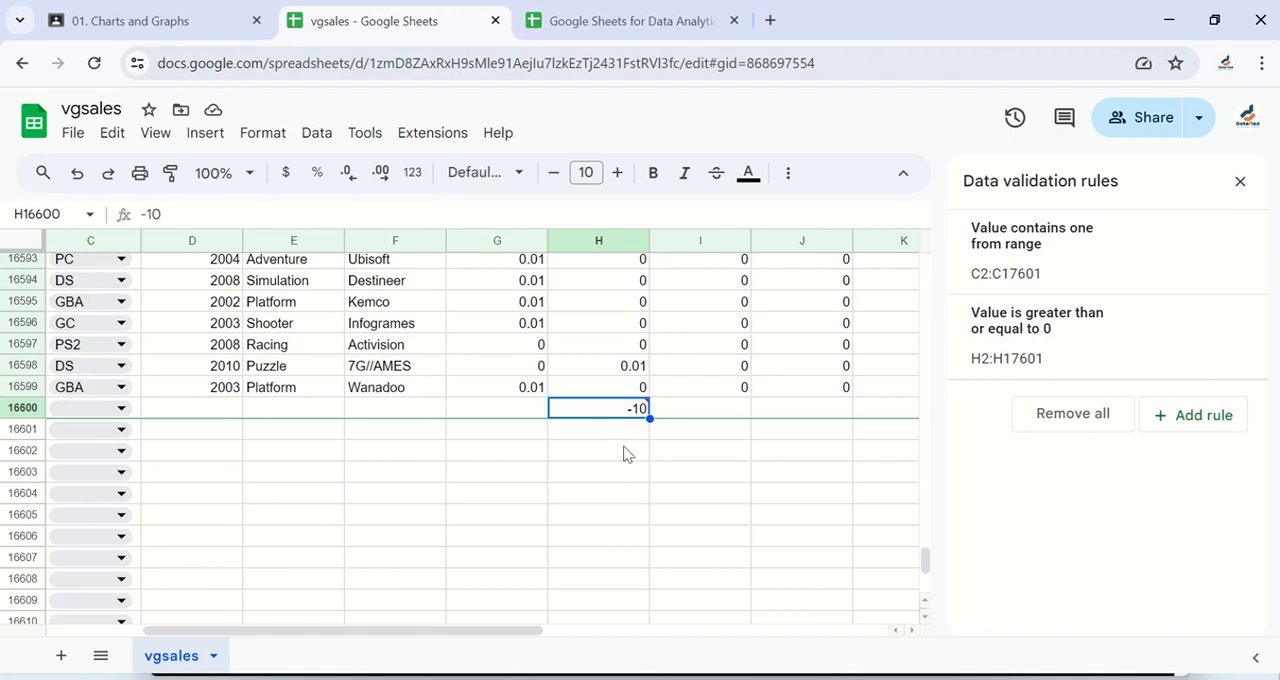
Step: Reselect H16600 to recheck its validation note, and delete the -10 test value
{"action": "left_click", "coordinate": [627, 454]}
{"action": "key", "text": "Up"}
{"action": "key", "text": "Up"}
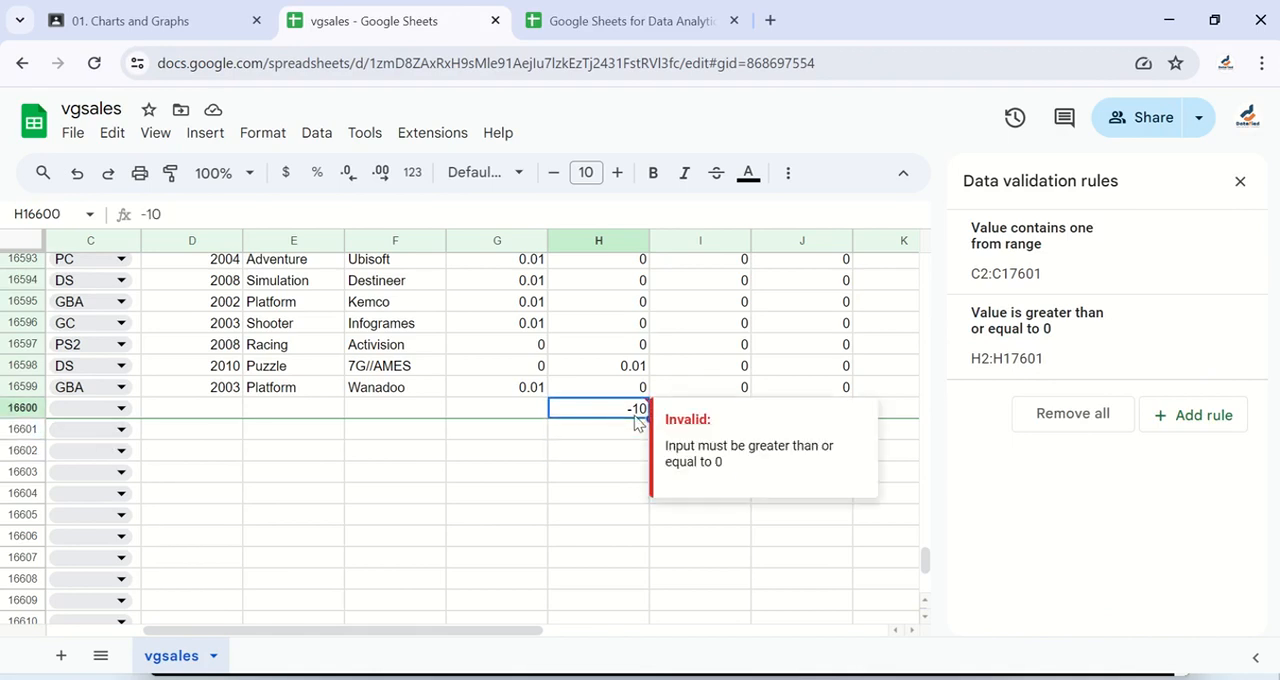
{"action": "key", "text": "Delete"}
{"action": "left_click", "coordinate": [628, 471]}
Step: Return to the start of the data, open the EU_Sales rule, and look through the available criteria, including Custom formula is
{"action": "scroll", "coordinate": [649, 391], "scroll_direction": "up", "scroll_amount": 5}
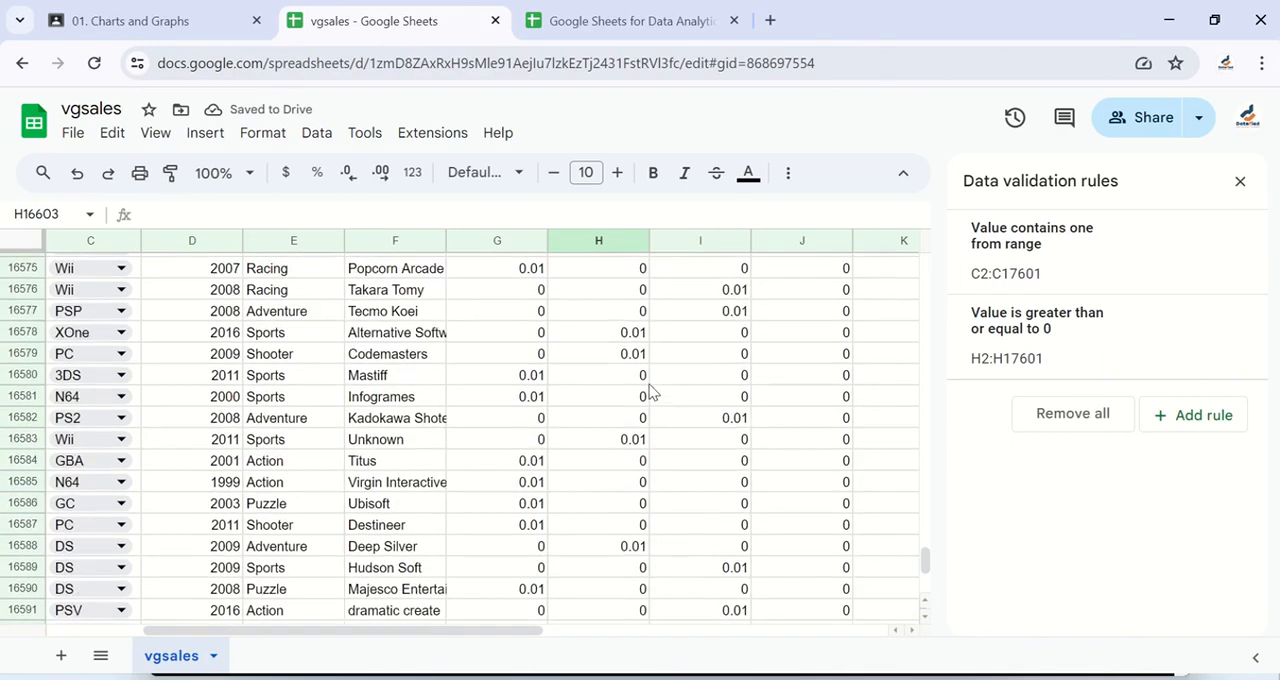
{"action": "scroll", "coordinate": [649, 391], "scroll_direction": "up", "scroll_amount": 5}
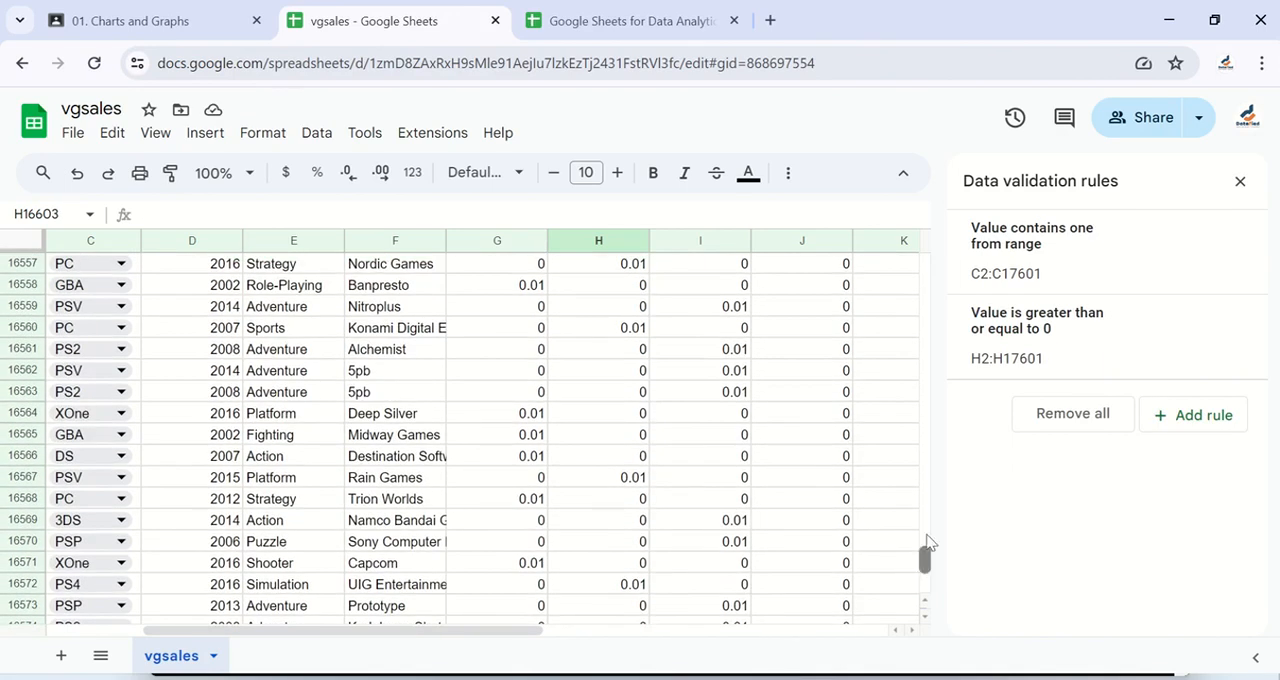
{"action": "left_click_drag", "start_coordinate": [927, 541], "coordinate": [943, 257]}
{"action": "scroll", "coordinate": [770, 402], "scroll_direction": "right", "scroll_amount": 3}
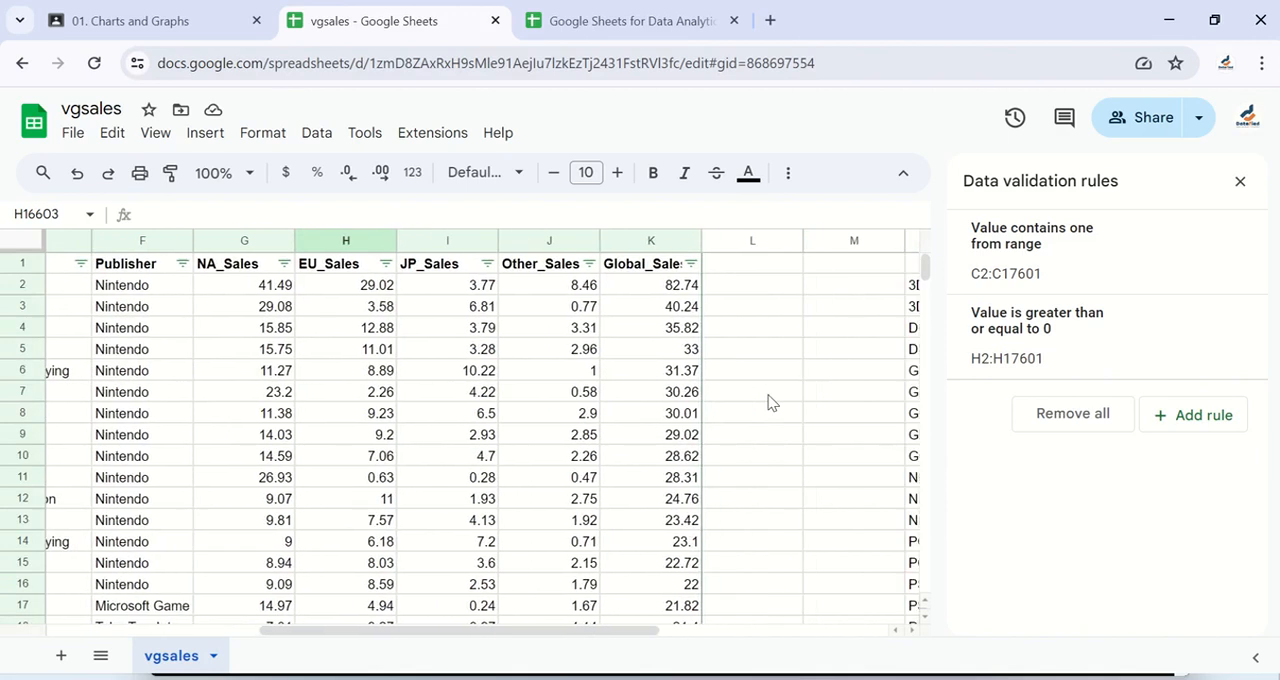
{"action": "left_click", "coordinate": [1097, 343]}
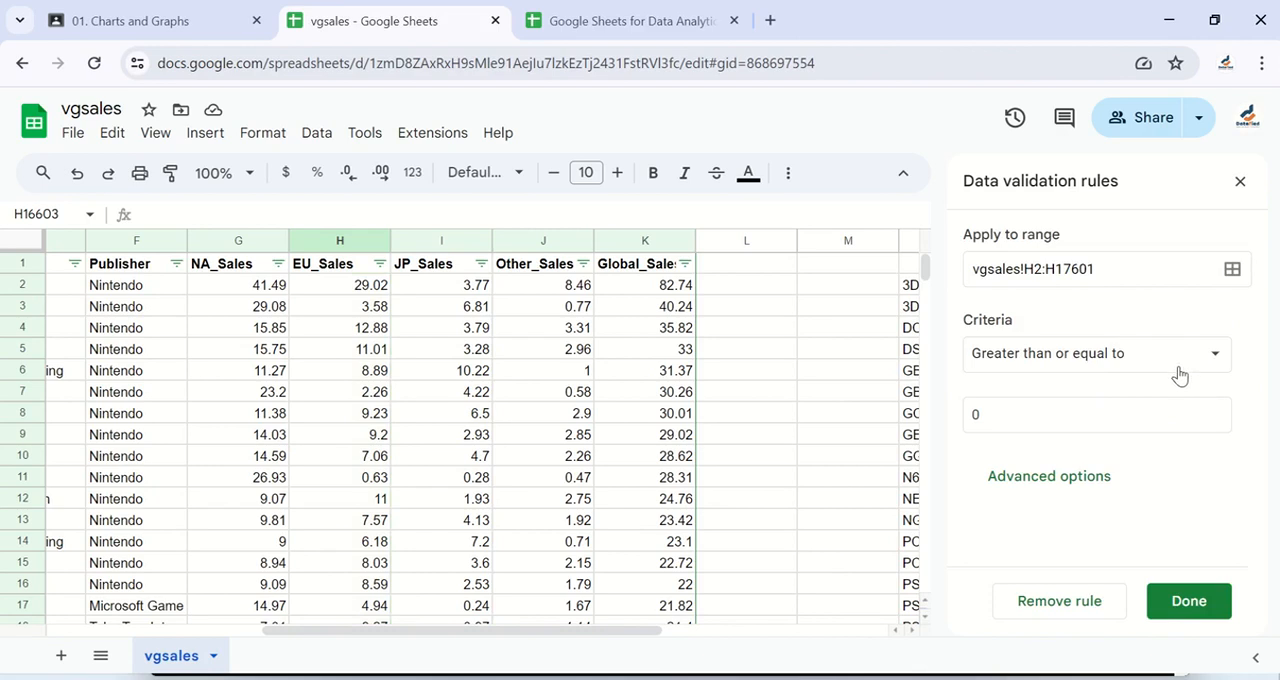
{"action": "left_click", "coordinate": [1142, 349]}
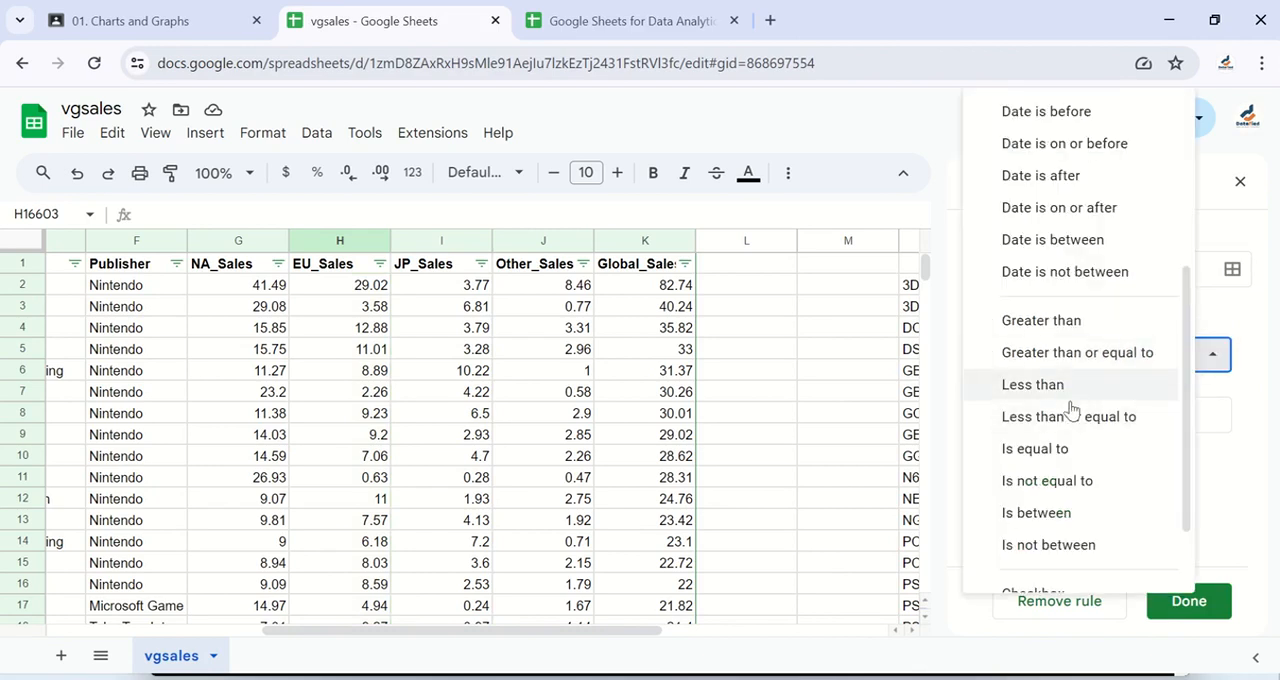
{"action": "scroll", "coordinate": [1063, 486], "scroll_direction": "down", "scroll_amount": 1}
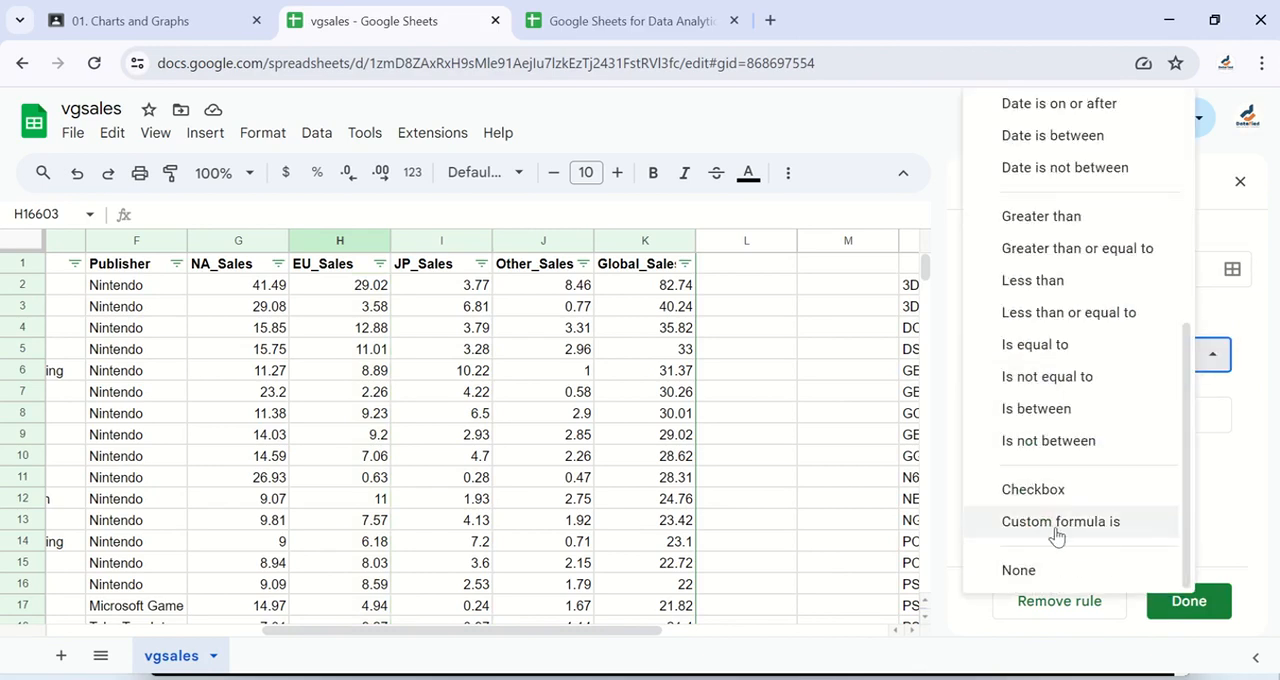
{"action": "left_click", "coordinate": [840, 481]}
Step: Enter the header "Sold out or not" in L1, beside the Global_Sales column
{"action": "scroll", "coordinate": [840, 481], "scroll_direction": "right", "scroll_amount": 5}
{"action": "scroll", "coordinate": [840, 485], "scroll_direction": "left", "scroll_amount": 3}
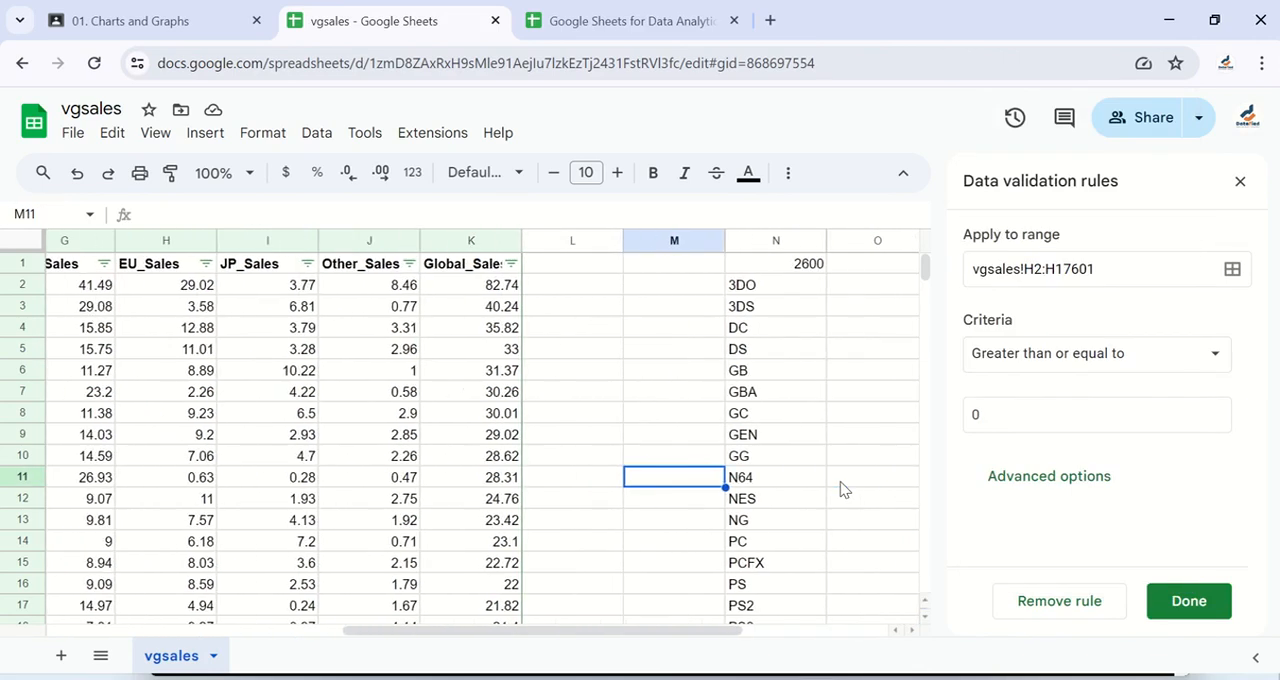
{"action": "left_click", "coordinate": [591, 293]}
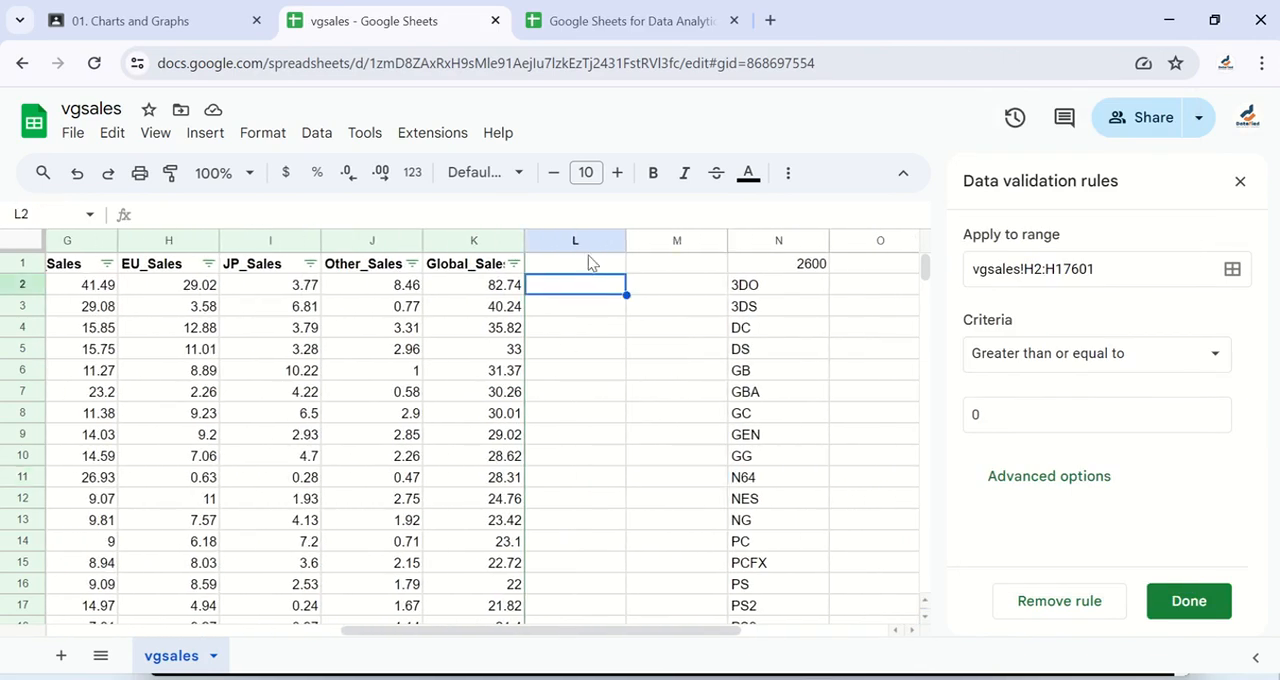
{"action": "left_click", "coordinate": [584, 266]}
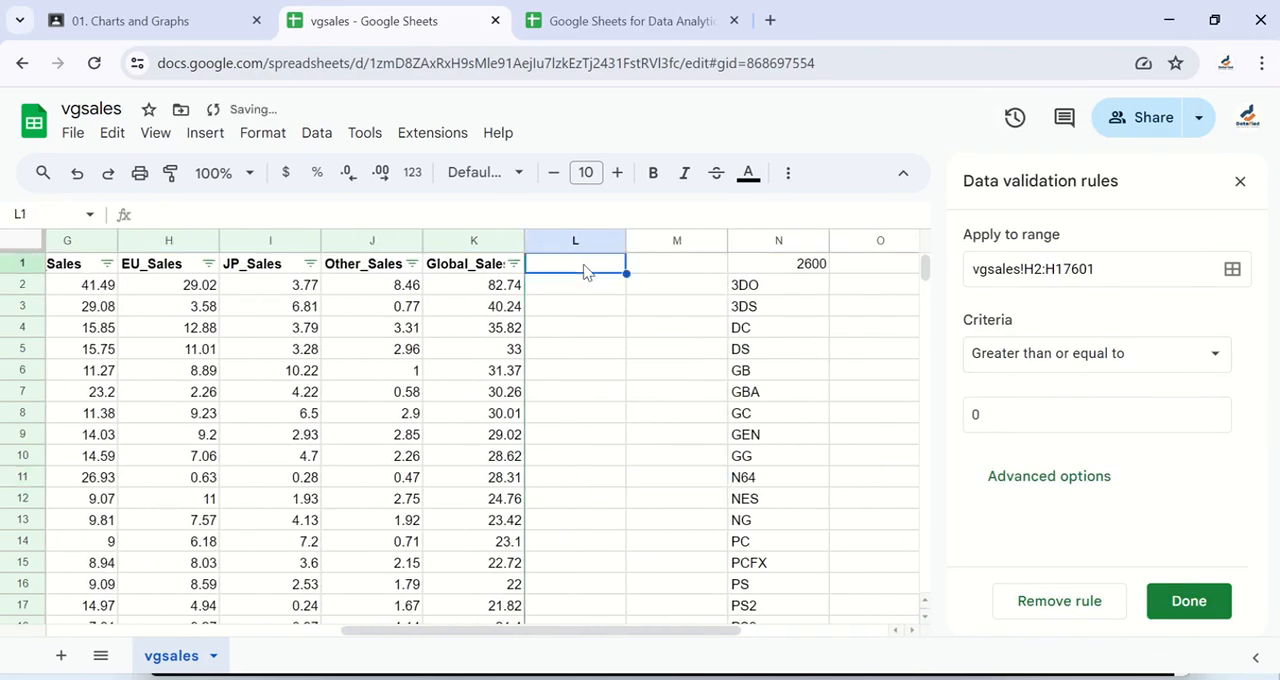
{"action": "type", "text": "So"}
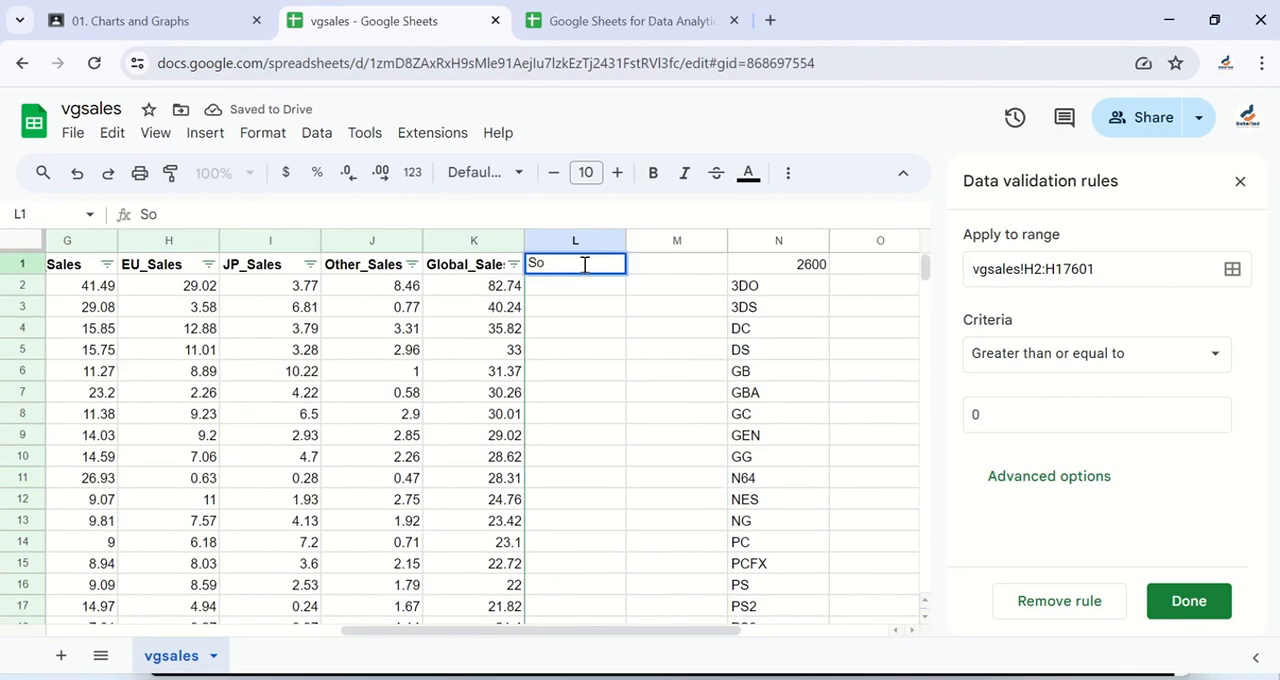
{"action": "type", "text": "ld out"}
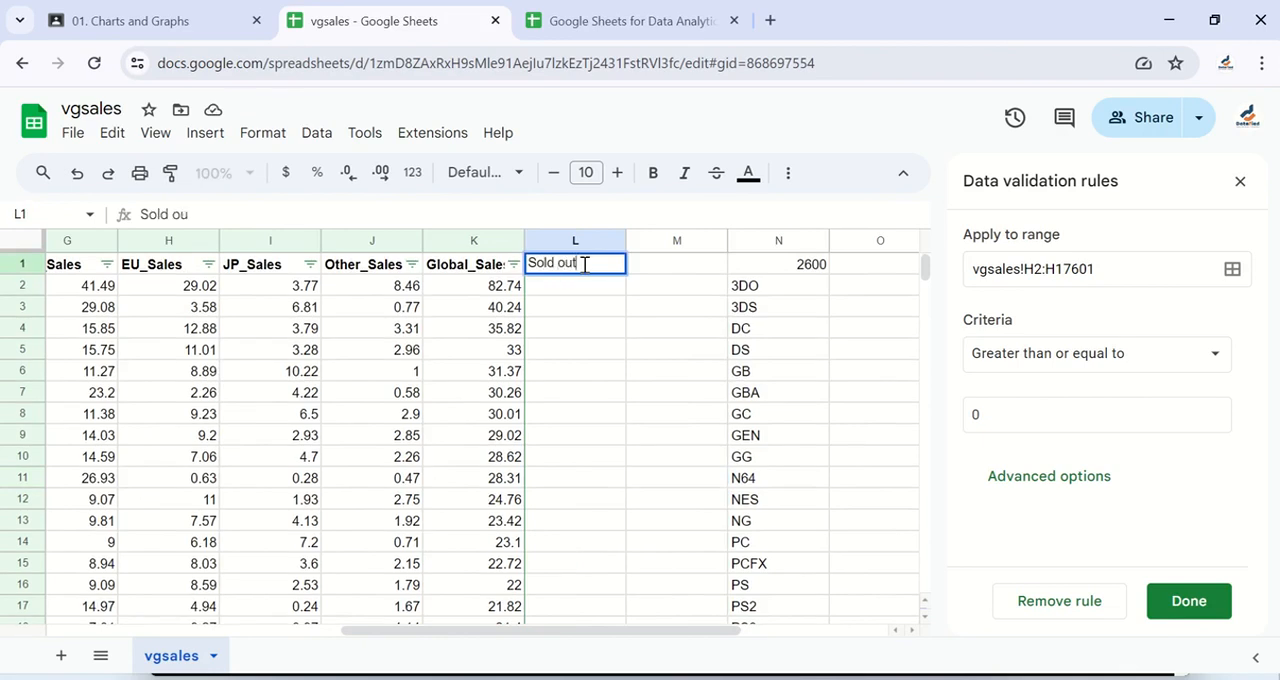
{"action": "type", "text": " or not"}
{"action": "key", "text": "Return"}
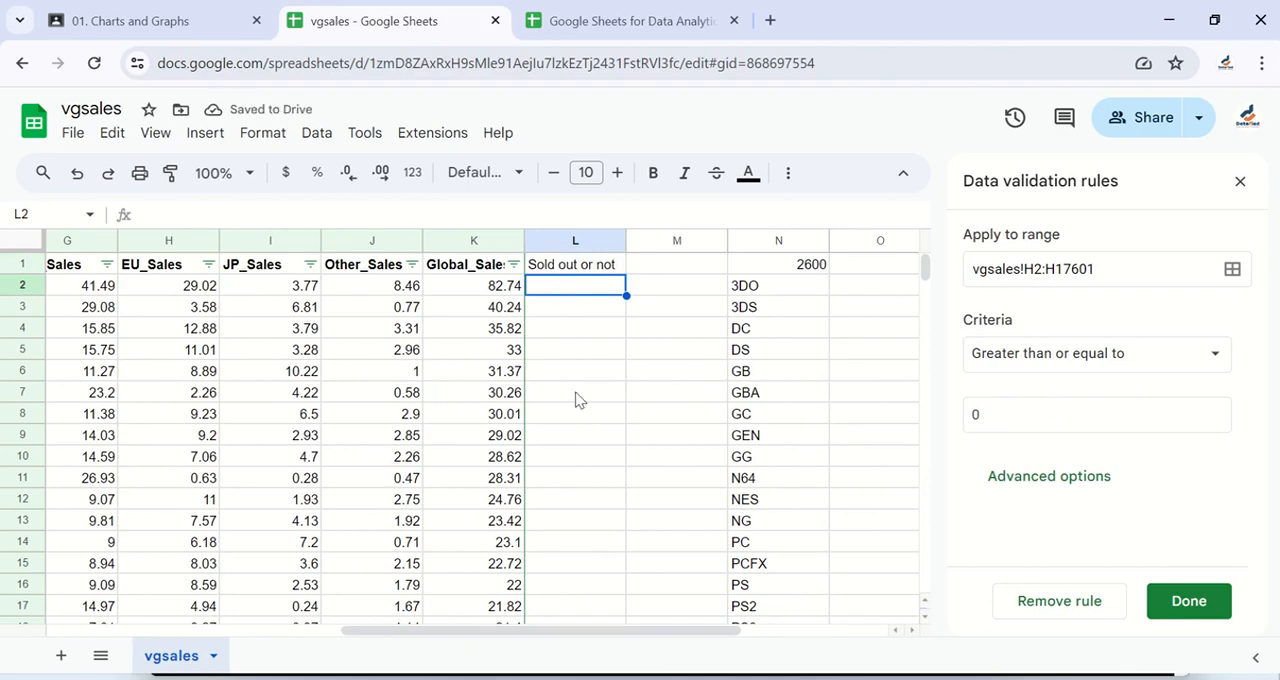
Step: Close the open EU_Sales rule and add a Checkbox validation rule for L2:L17601
{"action": "key", "text": "ctrl+shift+Down"}
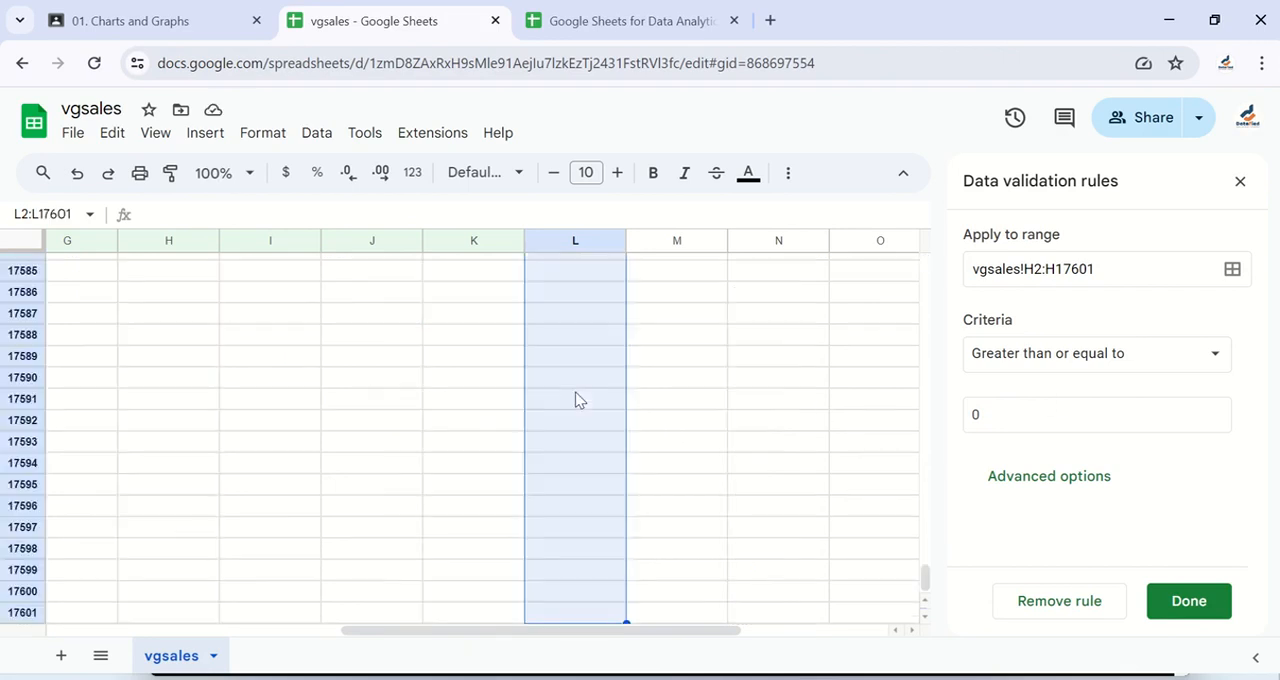
{"action": "left_click", "coordinate": [1188, 607]}
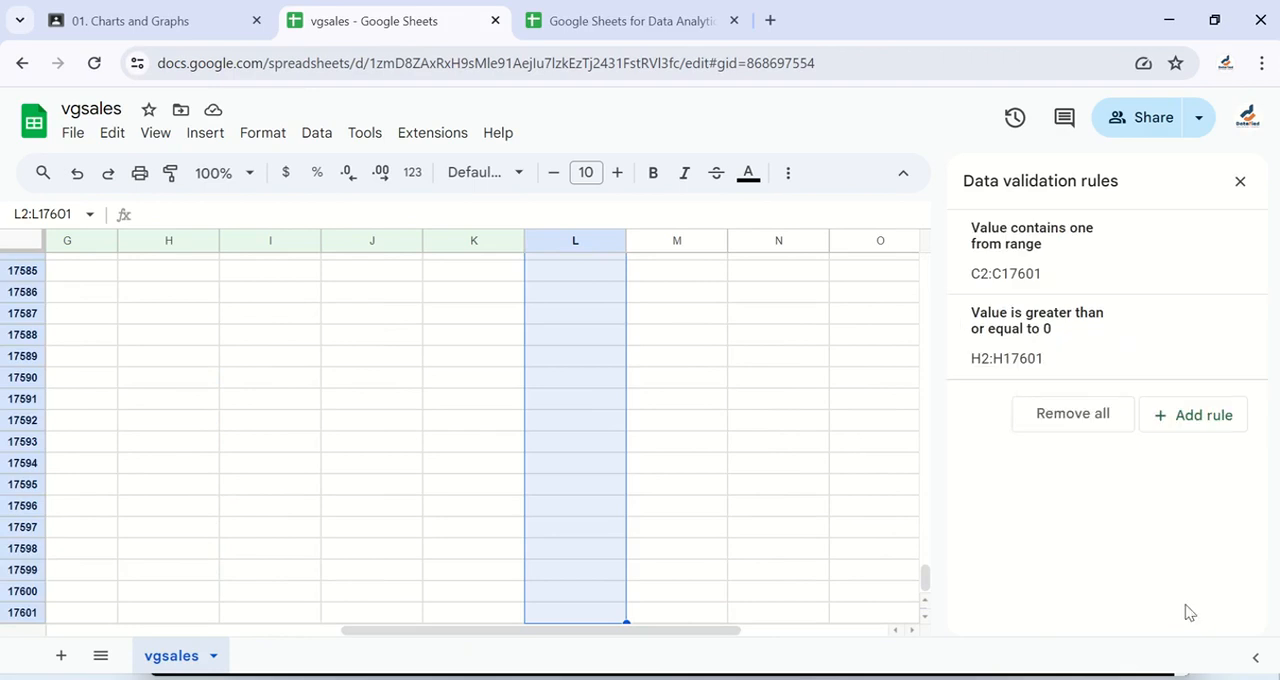
{"action": "left_click", "coordinate": [1190, 422]}
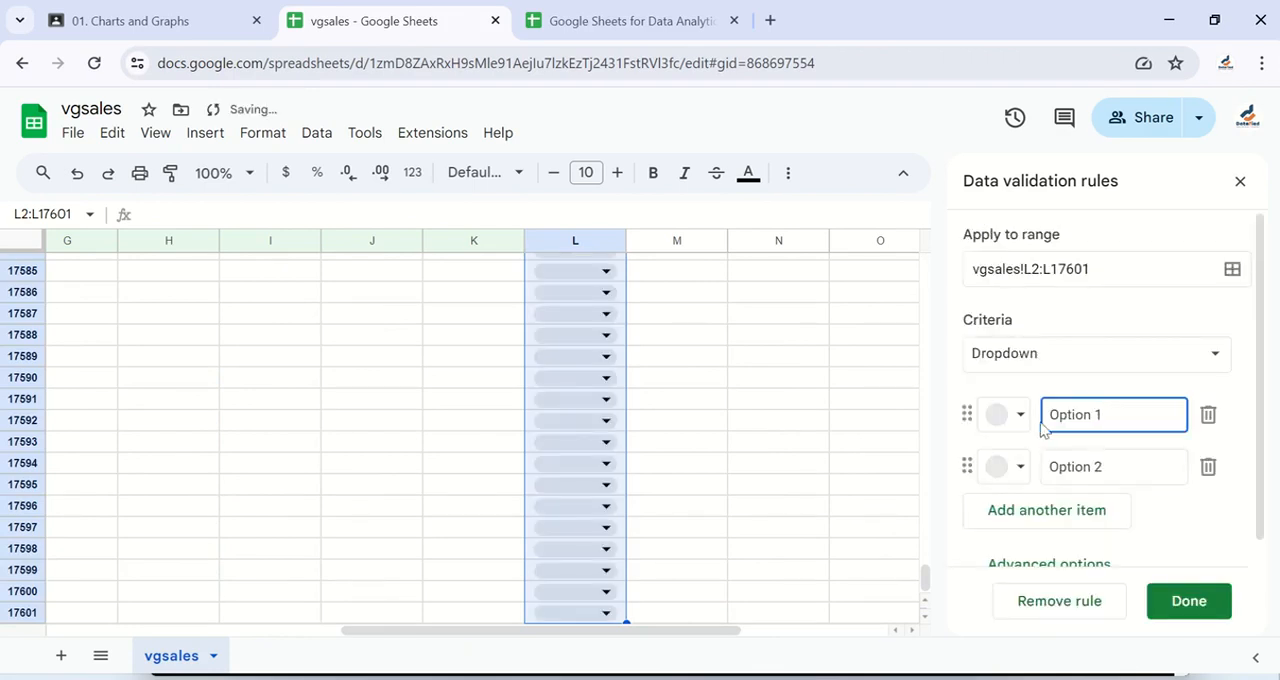
{"action": "left_click", "coordinate": [1086, 352]}
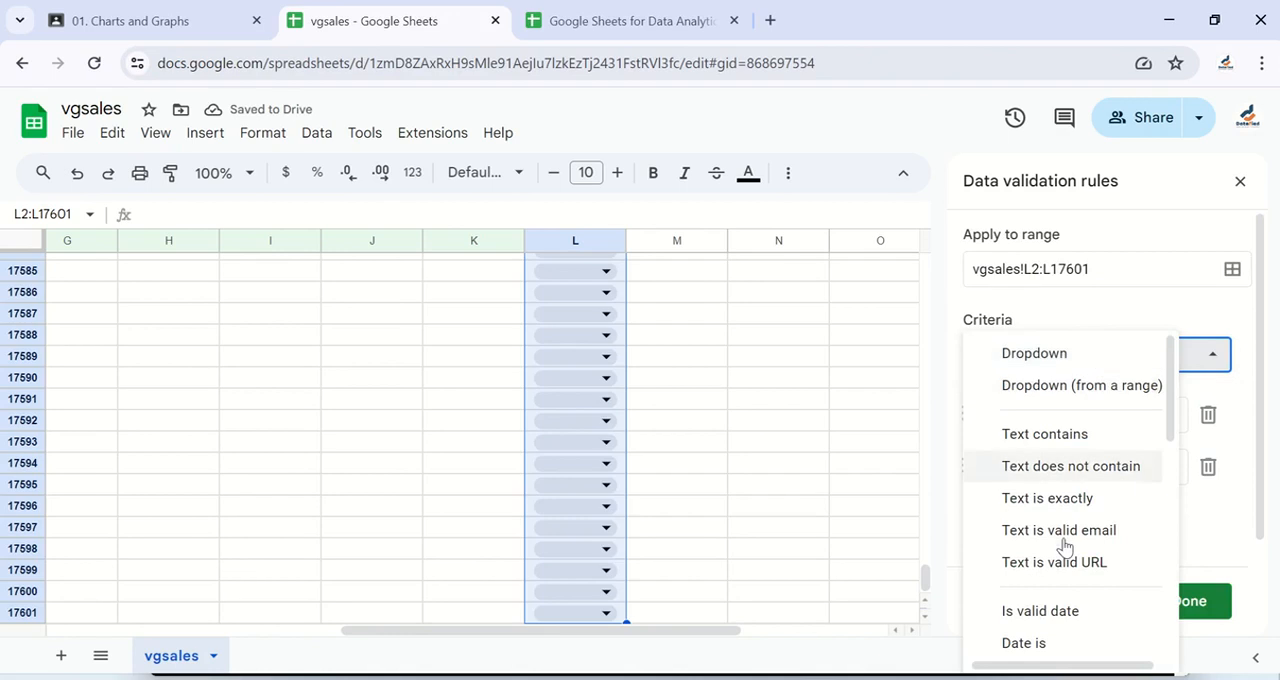
{"action": "scroll", "coordinate": [1063, 545], "scroll_direction": "down", "scroll_amount": 5}
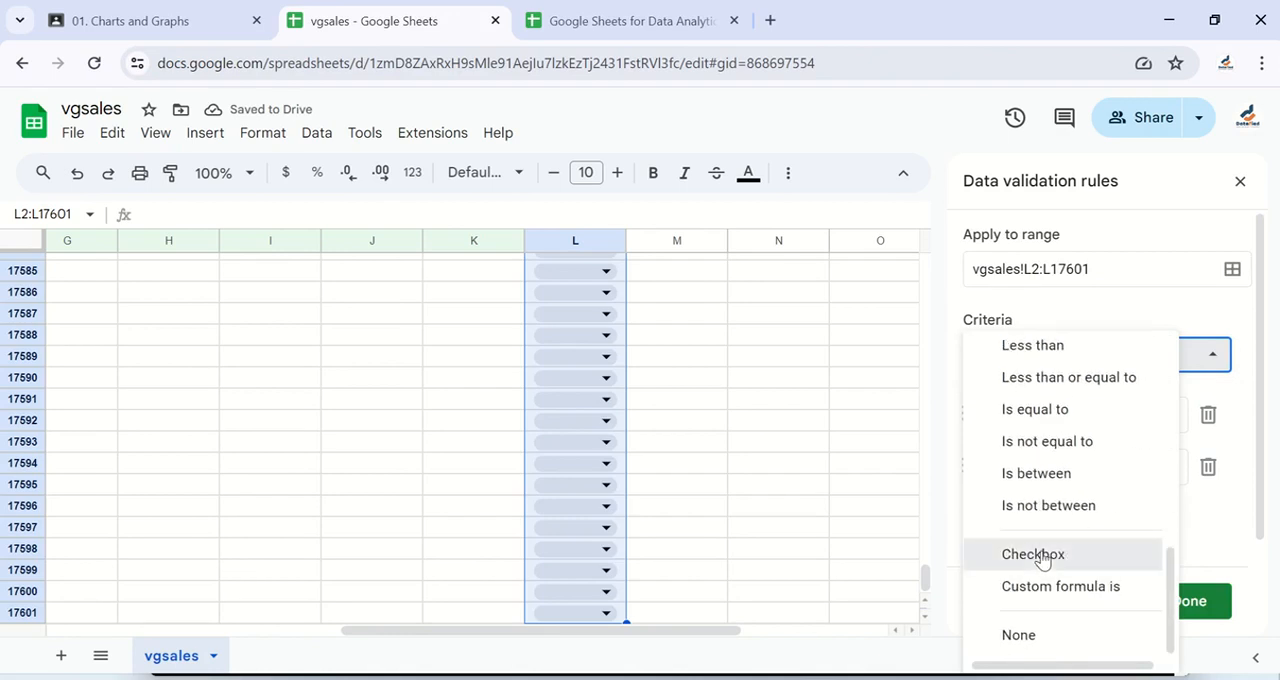
{"action": "left_click", "coordinate": [1040, 556]}
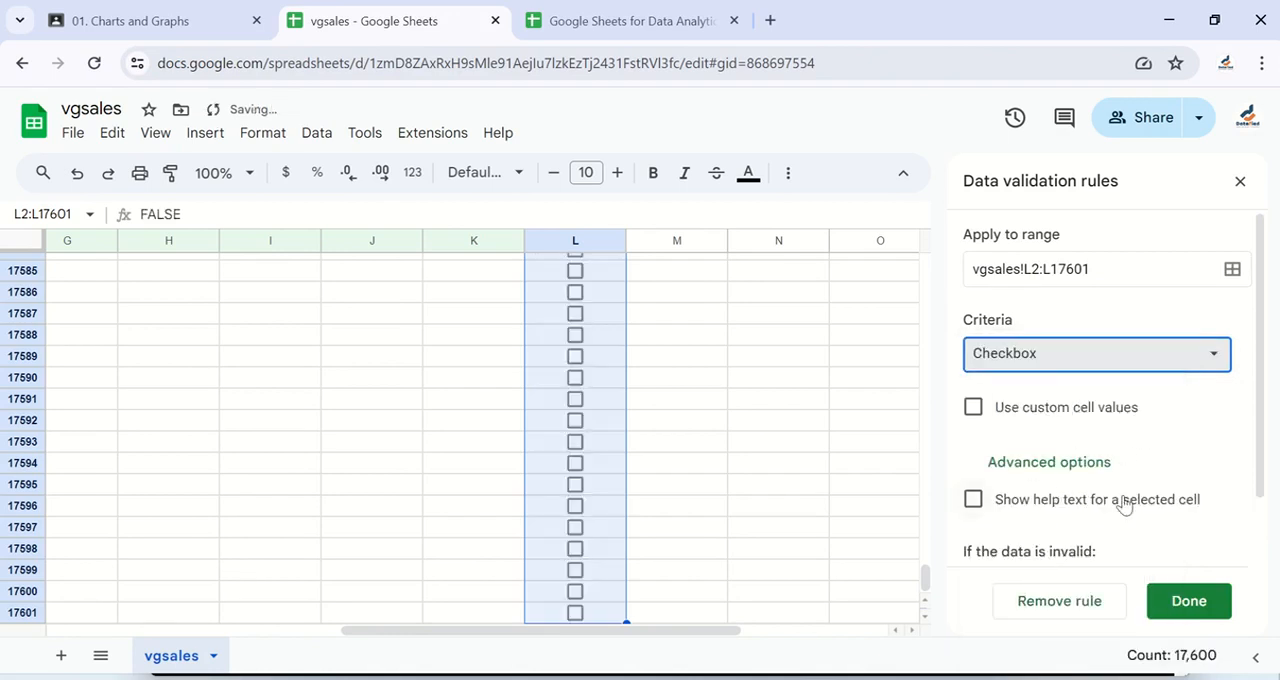
{"action": "left_click", "coordinate": [1188, 603]}
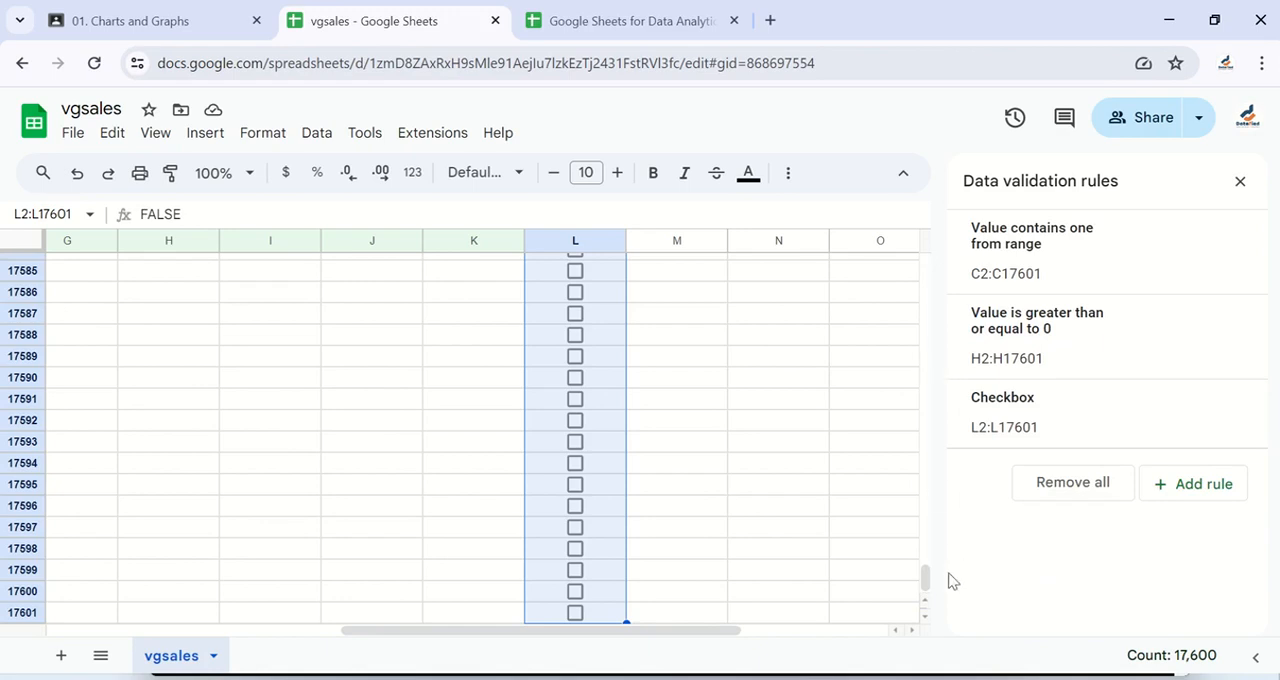
Step: Return to the start of the data and make the "Sold out or not" header in L1 bold
{"action": "left_click_drag", "start_coordinate": [927, 582], "coordinate": [922, 264]}
{"action": "left_click", "coordinate": [575, 268]}
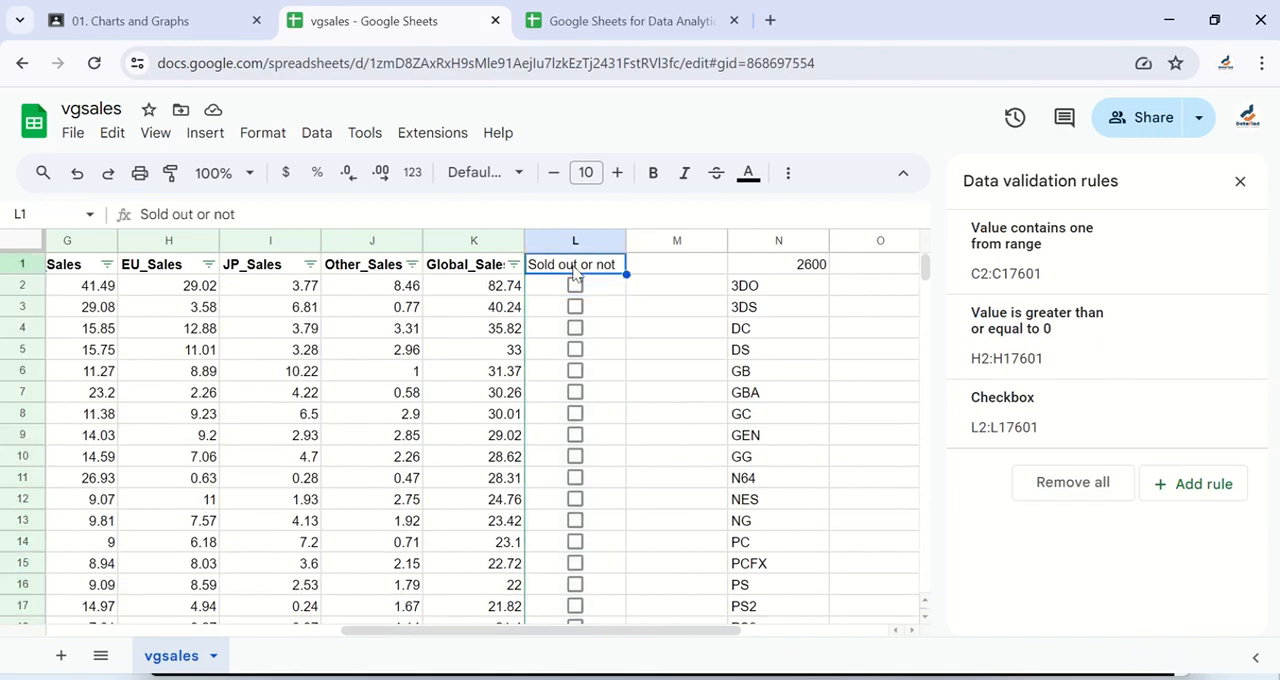
{"action": "key", "text": "ctrl+b"}
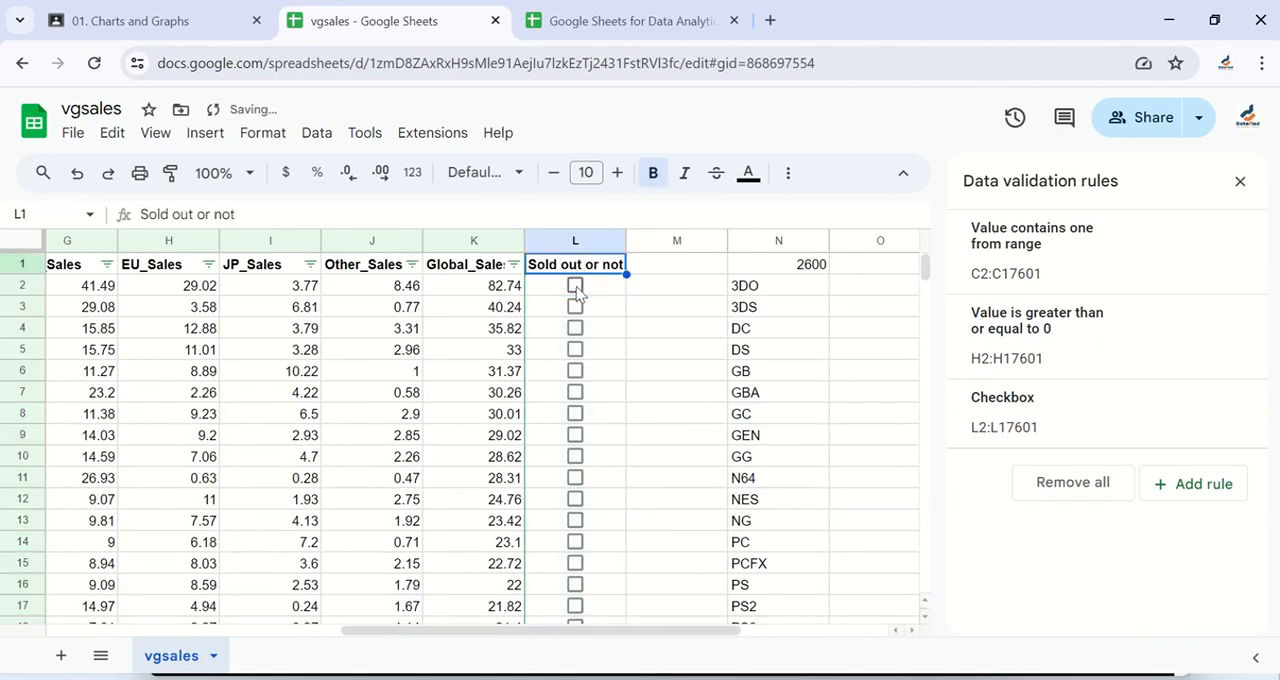
Step: Test the new checkboxes by ticking L2 and L4 through L8
{"action": "left_click", "coordinate": [575, 287]}
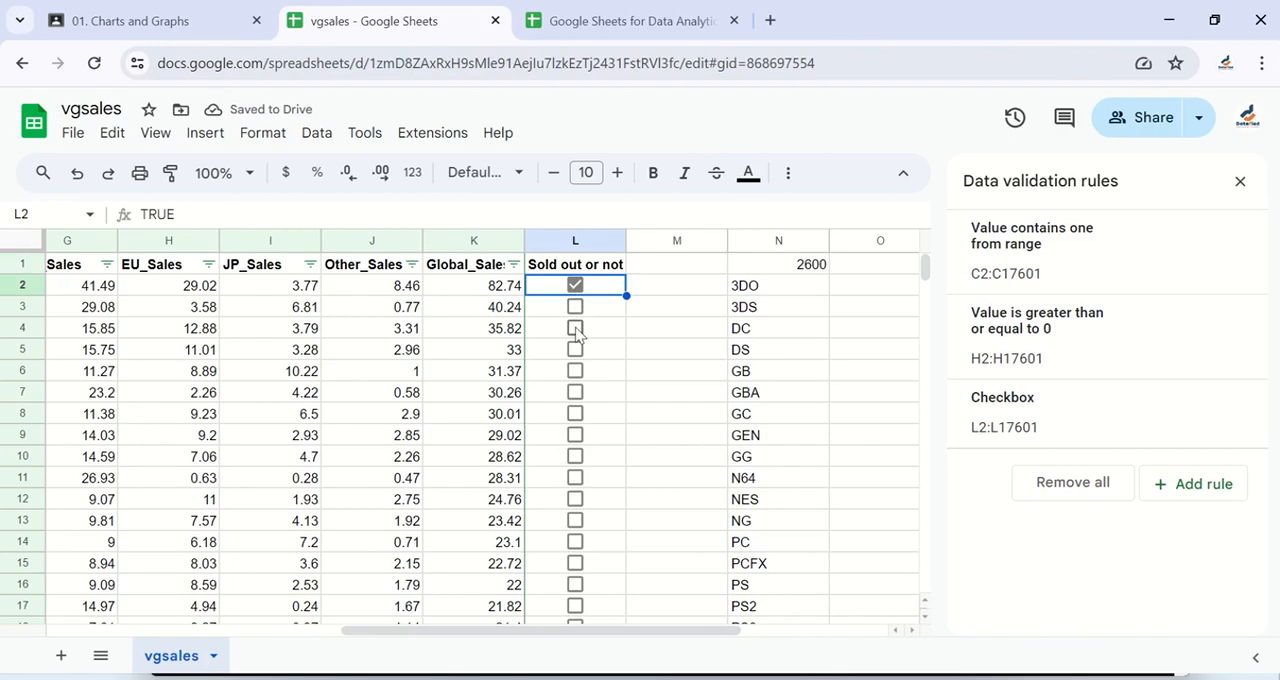
{"action": "left_click", "coordinate": [575, 329]}
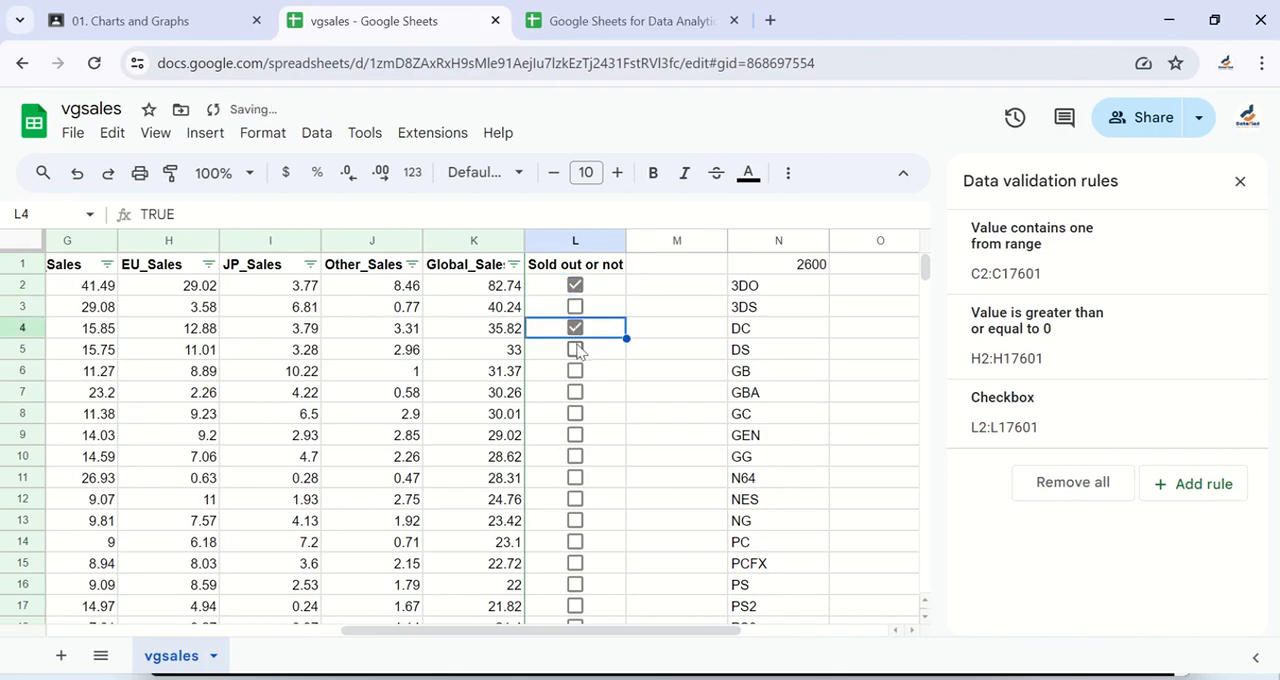
{"action": "left_click", "coordinate": [576, 350]}
{"action": "left_click", "coordinate": [576, 376]}
{"action": "left_click", "coordinate": [576, 393]}
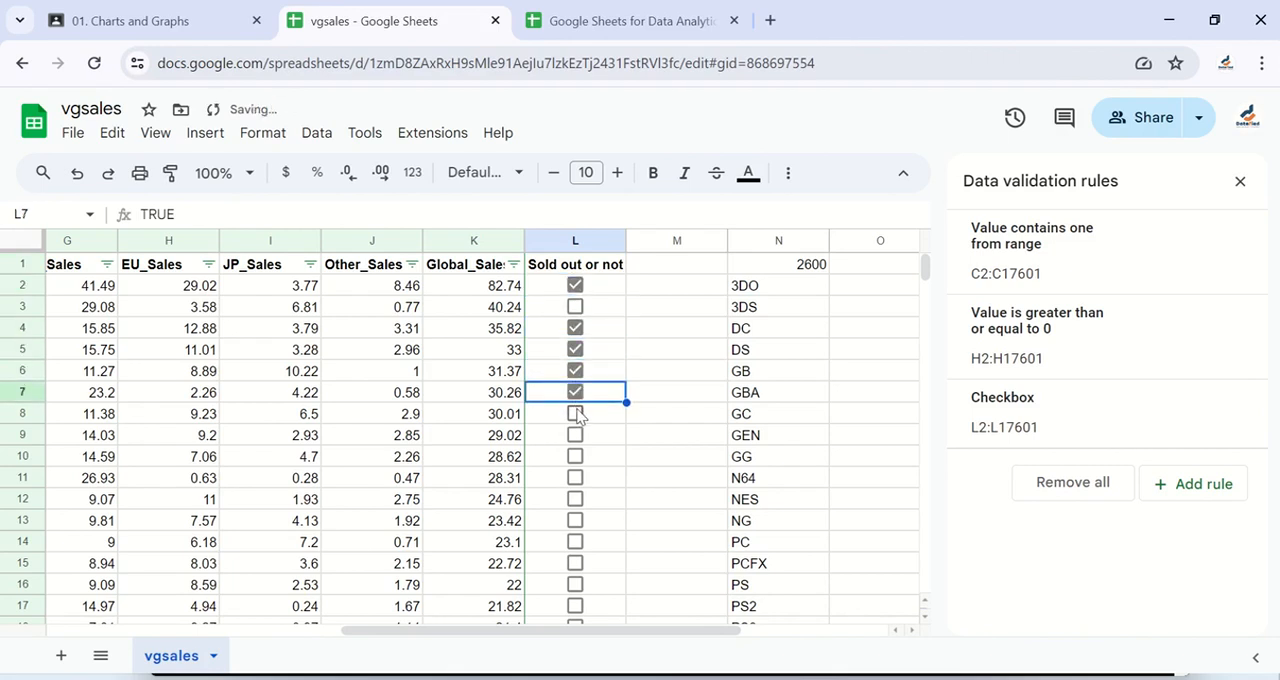
{"action": "left_click", "coordinate": [577, 414]}
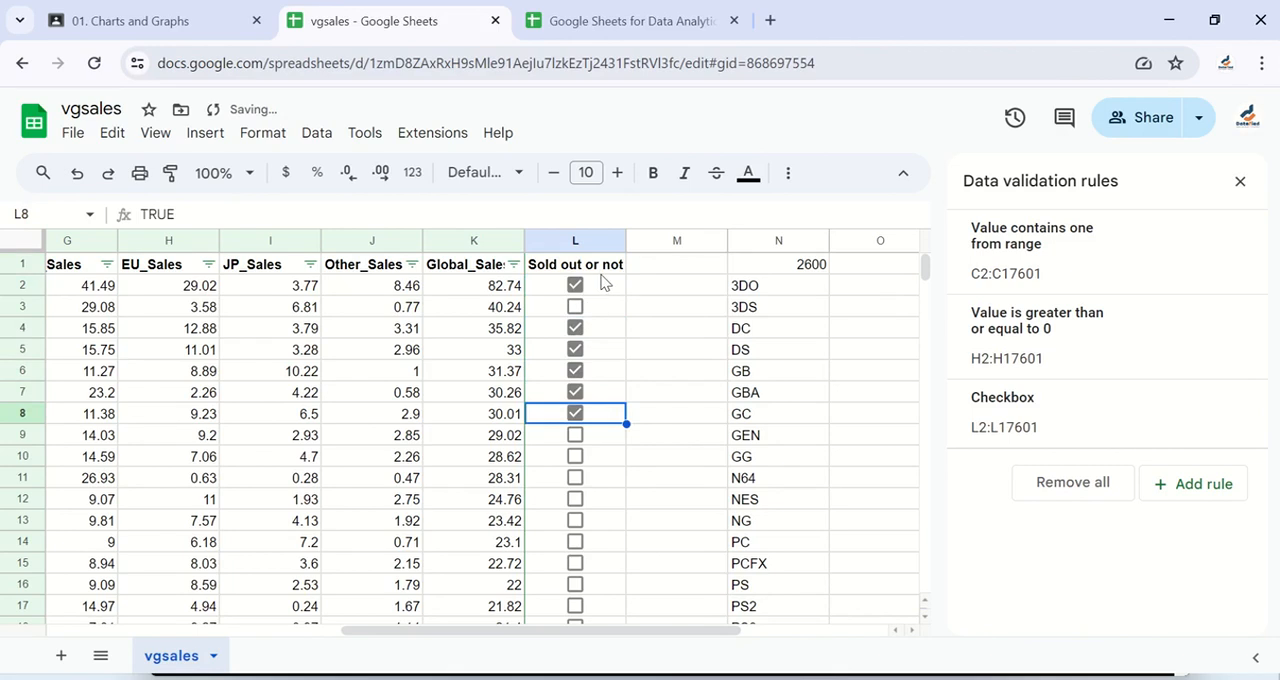
Step: Select L2:L17, toggle all its checkboxes together on and off, leave them unticked, and deselect the range
{"action": "left_click", "coordinate": [603, 284]}
{"action": "left_click", "coordinate": [600, 604], "text": "shift"}
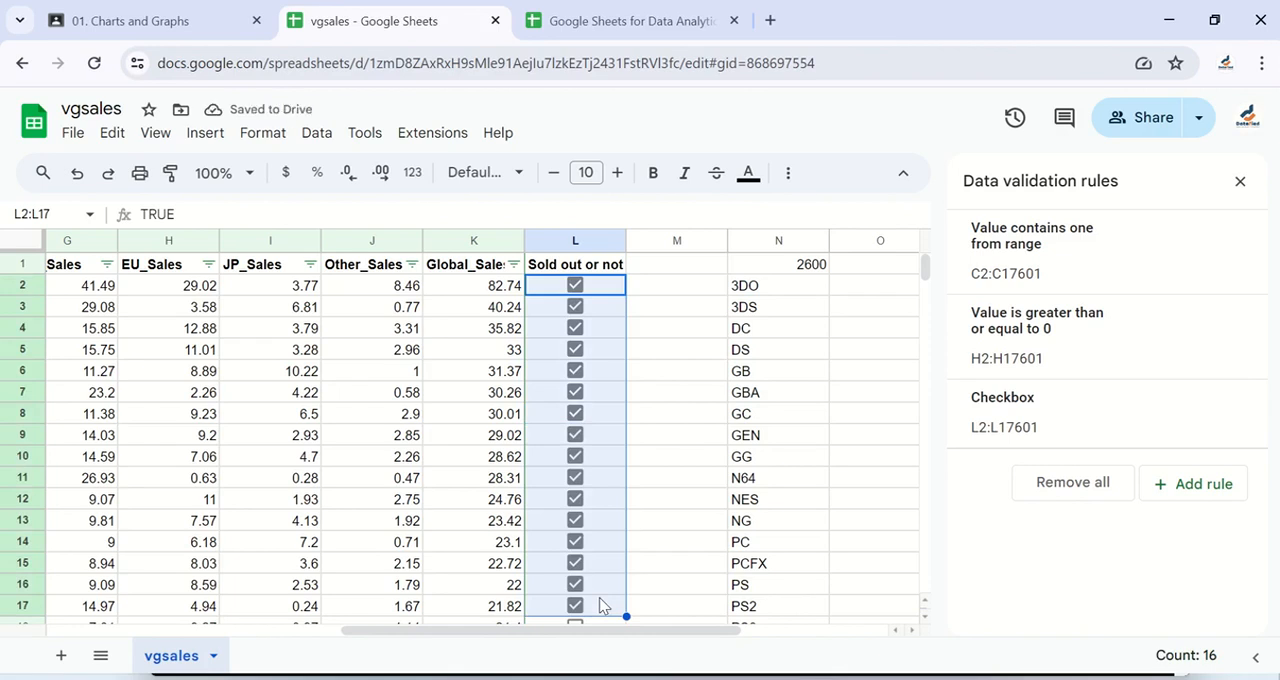
{"action": "key", "text": "space"}
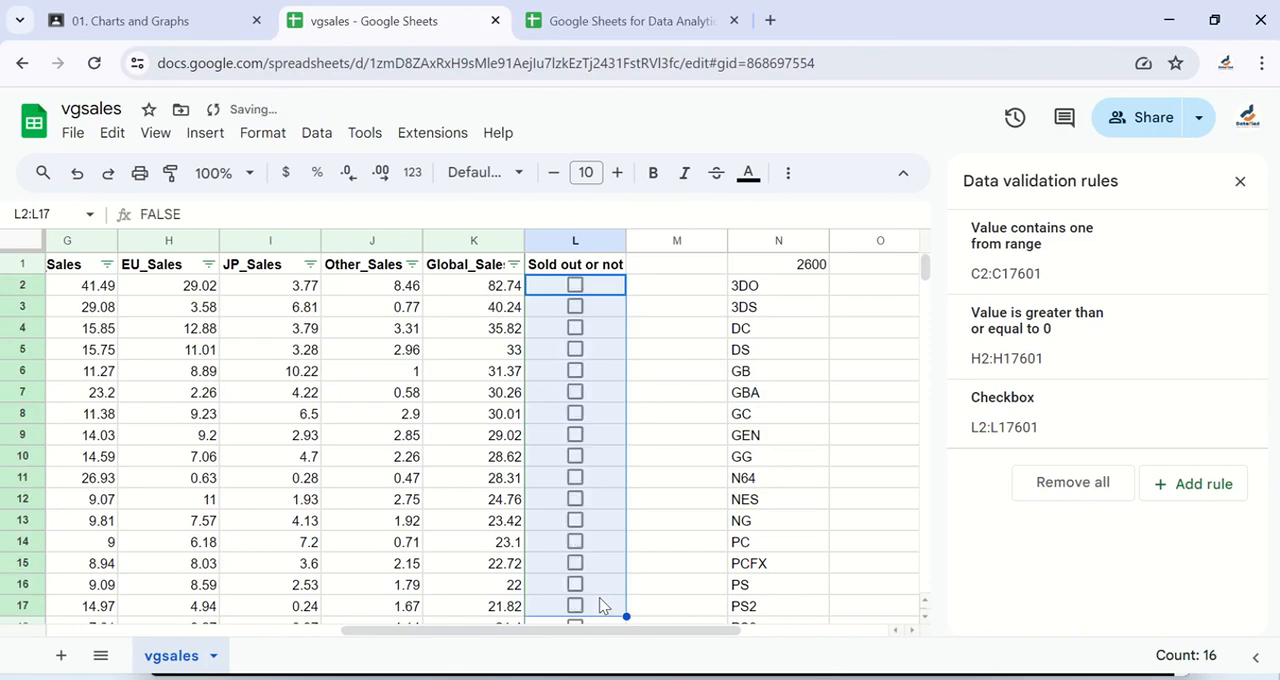
{"action": "key", "text": "space"}
{"action": "key", "text": "space"}
{"action": "left_click", "coordinate": [657, 459]}
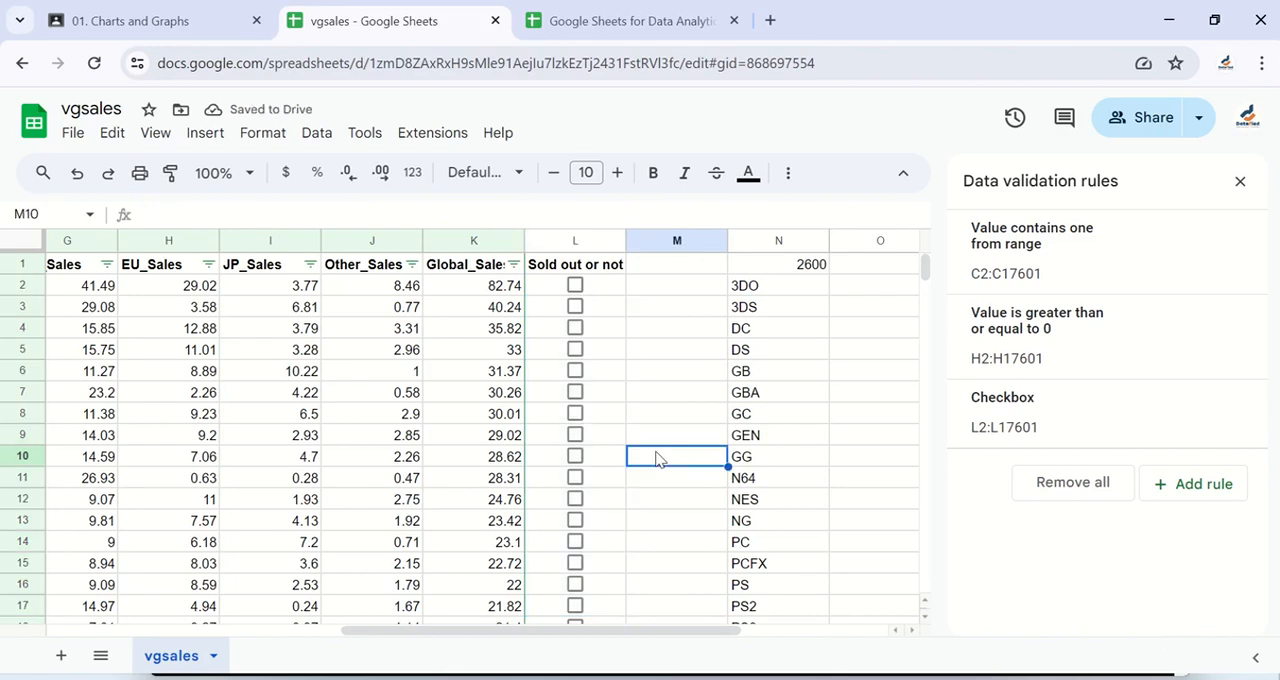